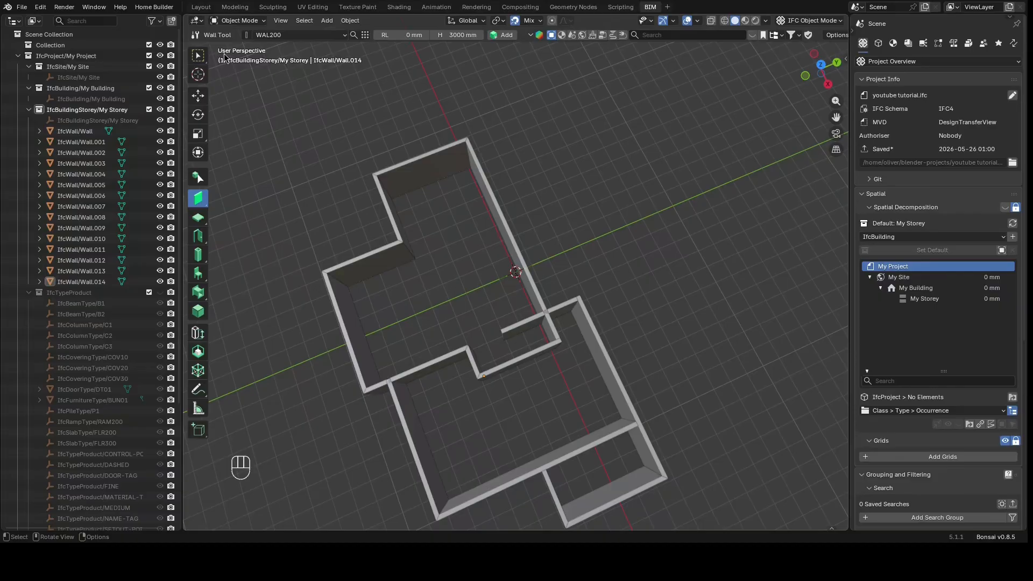
Orbit around the wall layout to inspect the model from several angles
left_click_drag(815, 85, 786, 63)
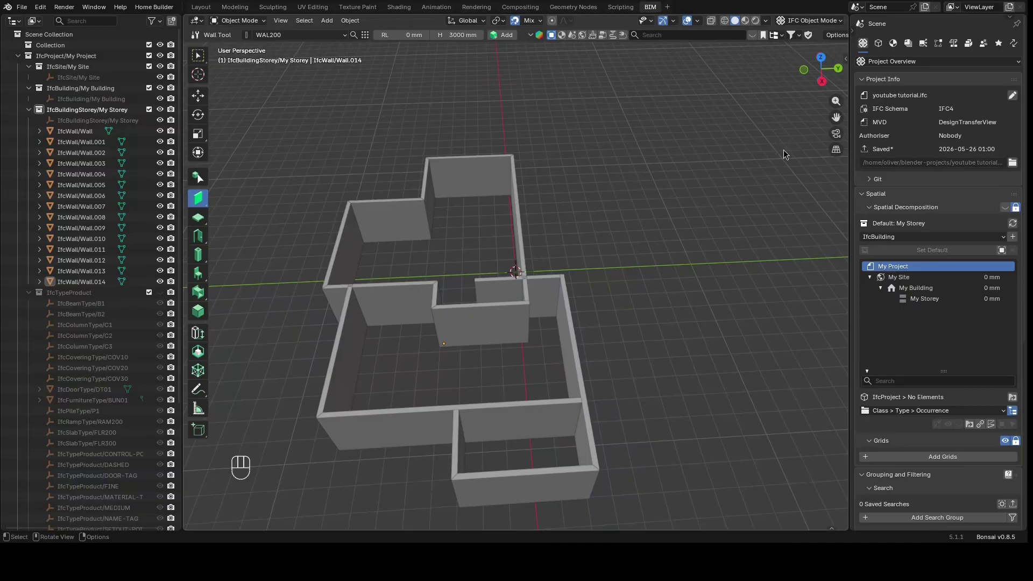
left_click(821, 82)
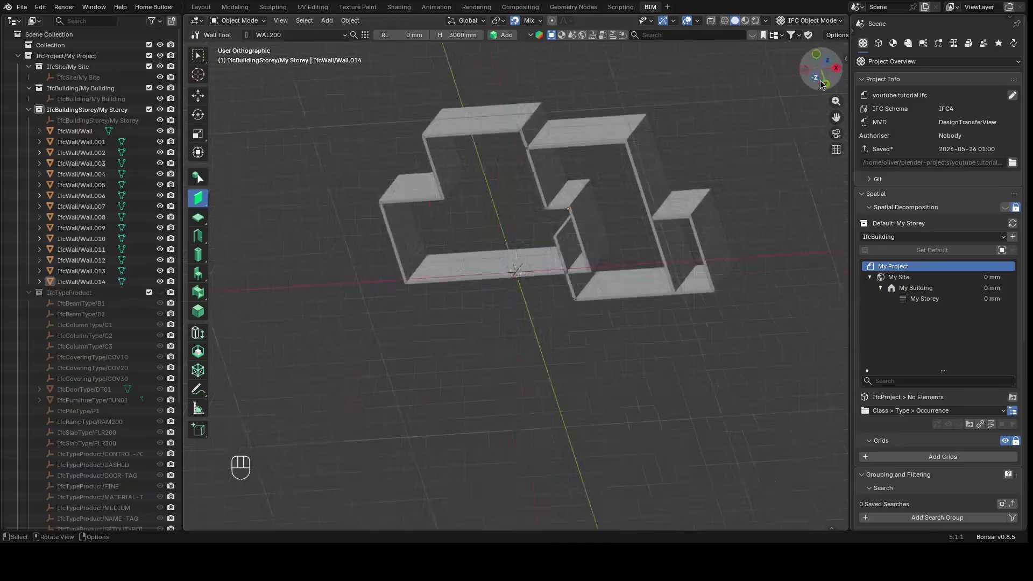
mouse_move(823, 89)
left_mouse_down()
mouse_move(804, 154)
mouse_move(804, 245)
mouse_move(822, 89)
left_mouse_up()
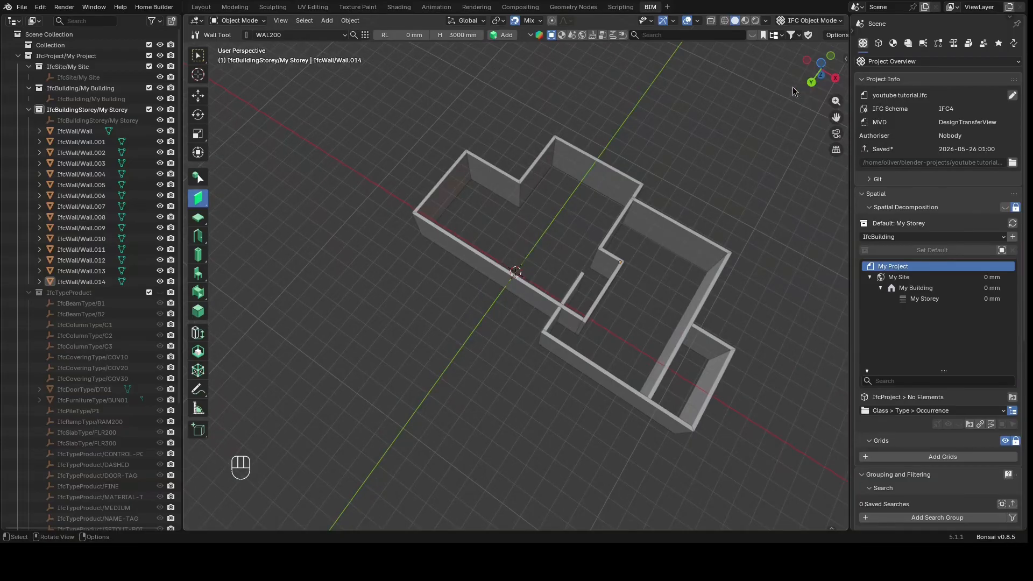
left_click_drag(812, 70, 601, 216)
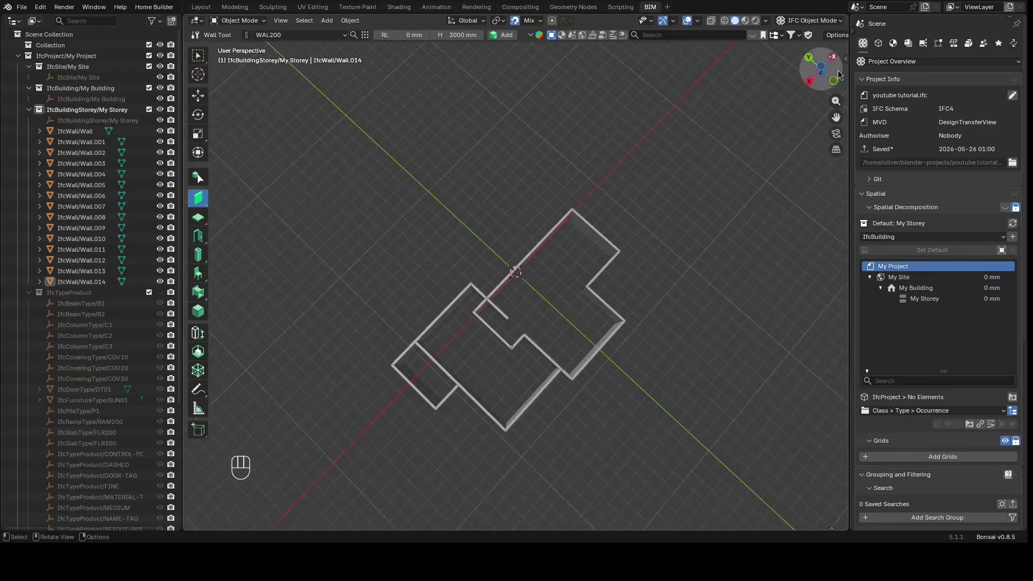
left_click_drag(821, 70, 807, 21)
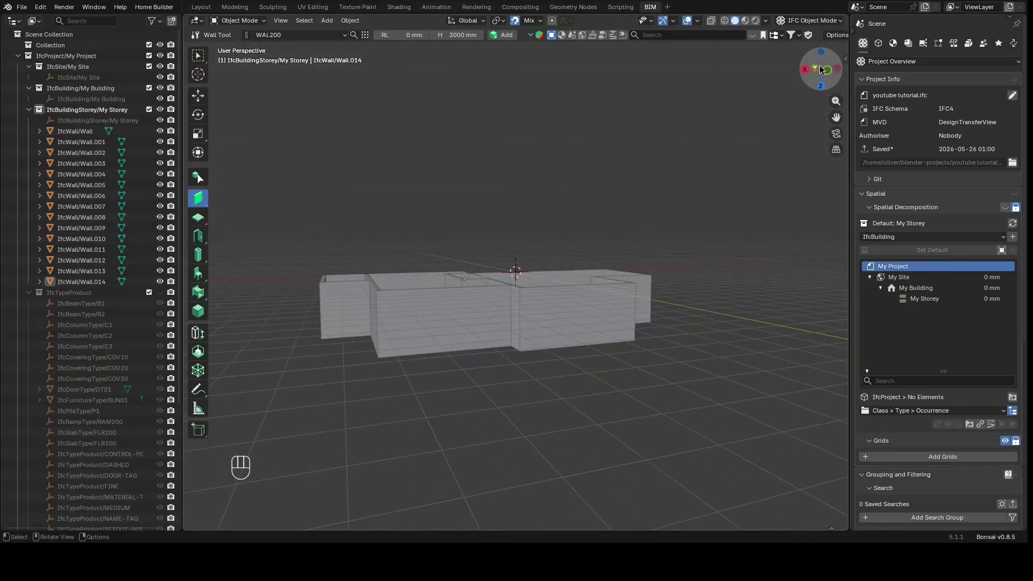
left_click_drag(827, 77, 1031, 91)
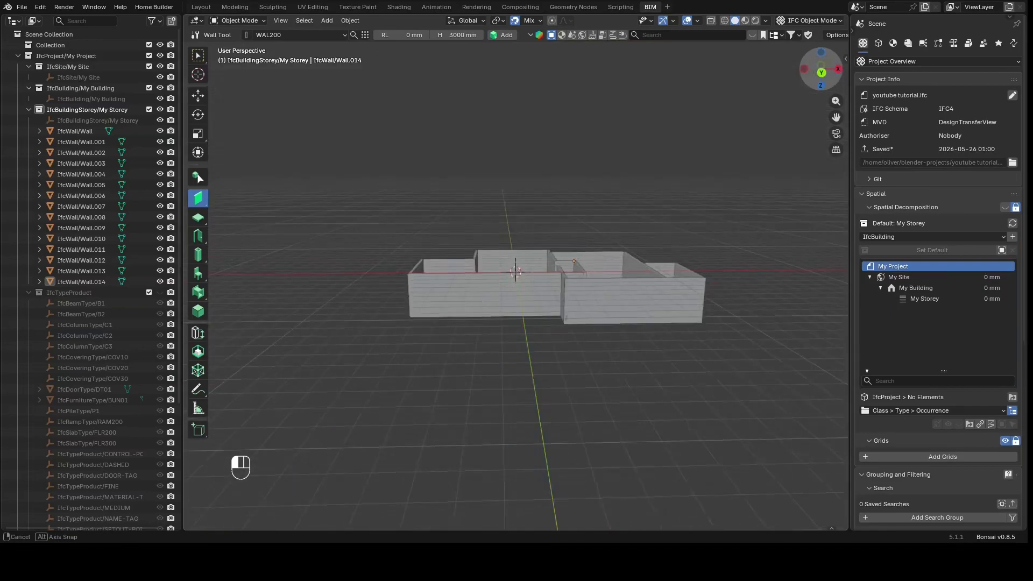
left_click_drag(823, 72, 649, 393)
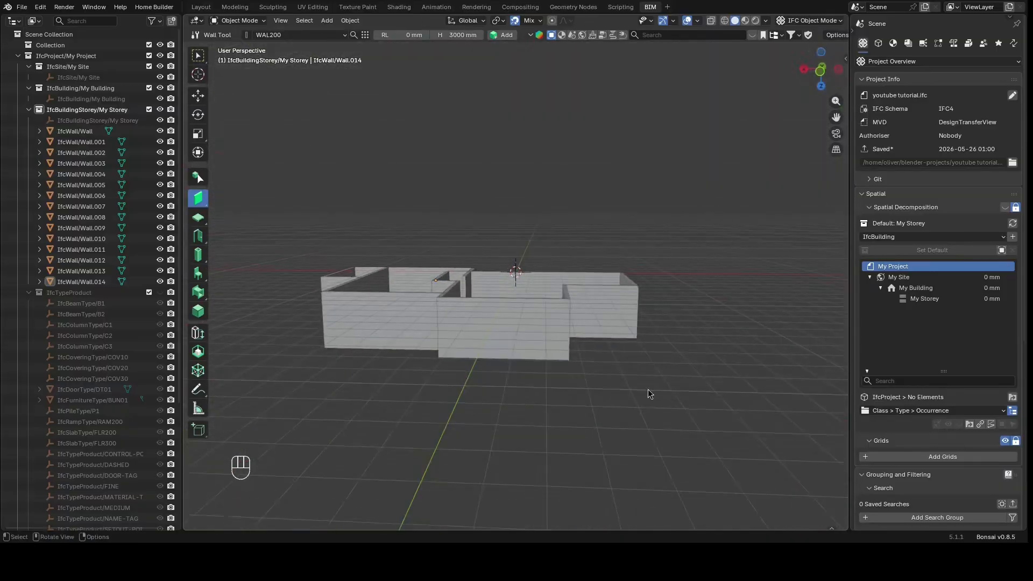
With the front wall selected and the Door tool active, duplicate the DT01 door type in the type manager
left_click(443, 350)
scroll(322, 430, "up", 3)
scroll(397, 413, "down", 2)
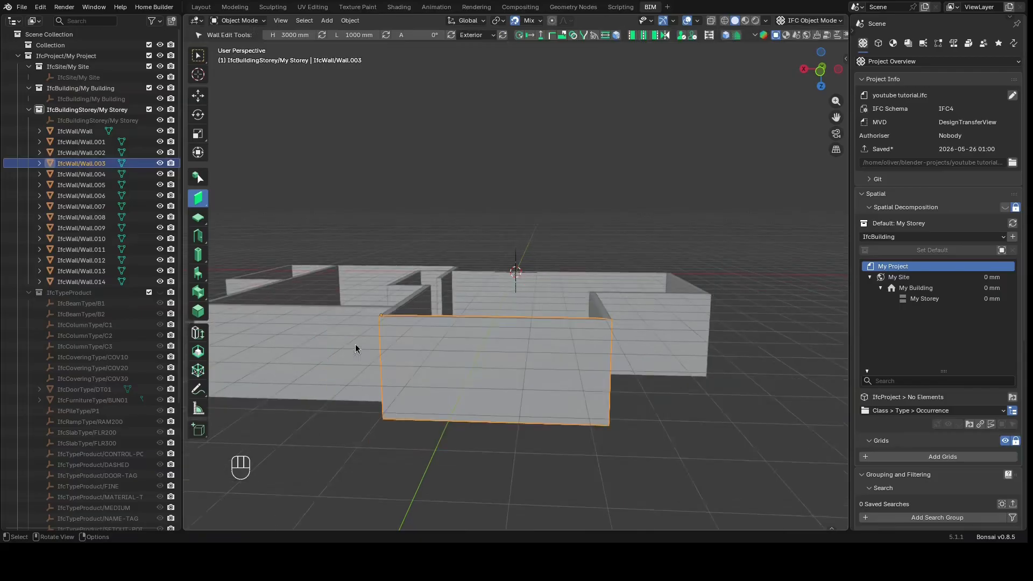
left_click(198, 235)
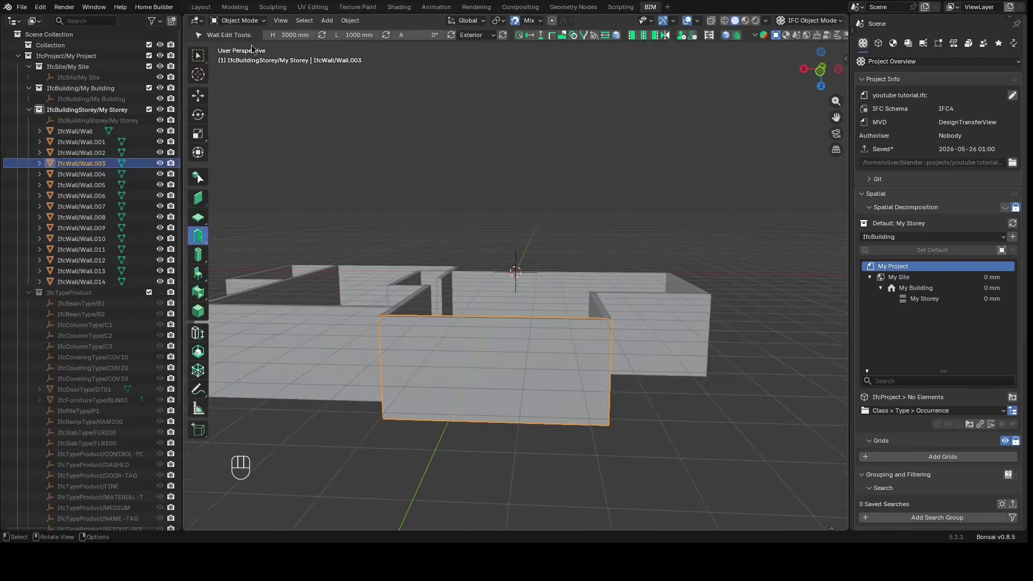
left_click(370, 207)
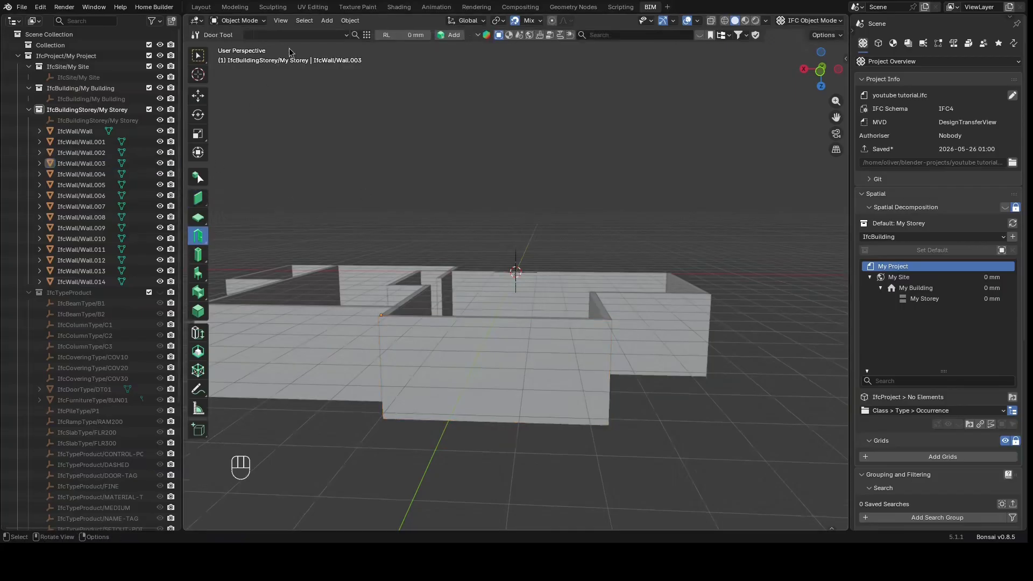
left_click(367, 36)
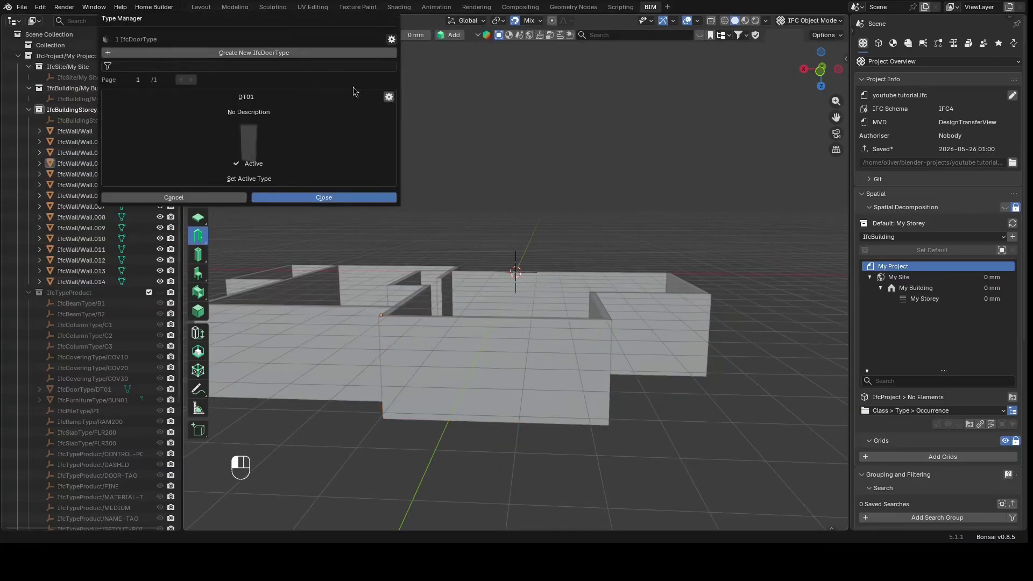
left_click(387, 98)
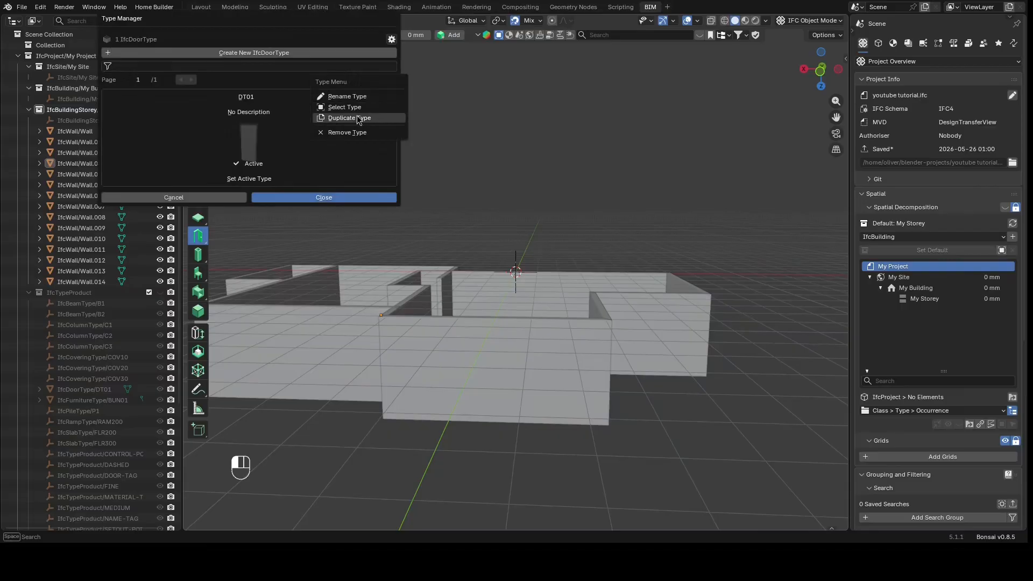
left_click(363, 117)
Try to rename the duplicated door type
left_click(389, 99)
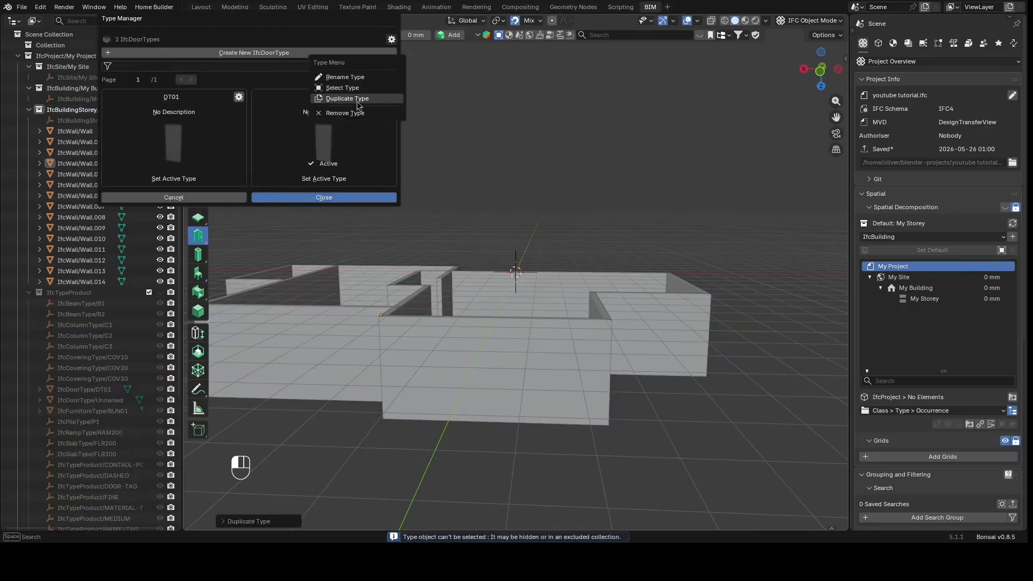
left_click(350, 78)
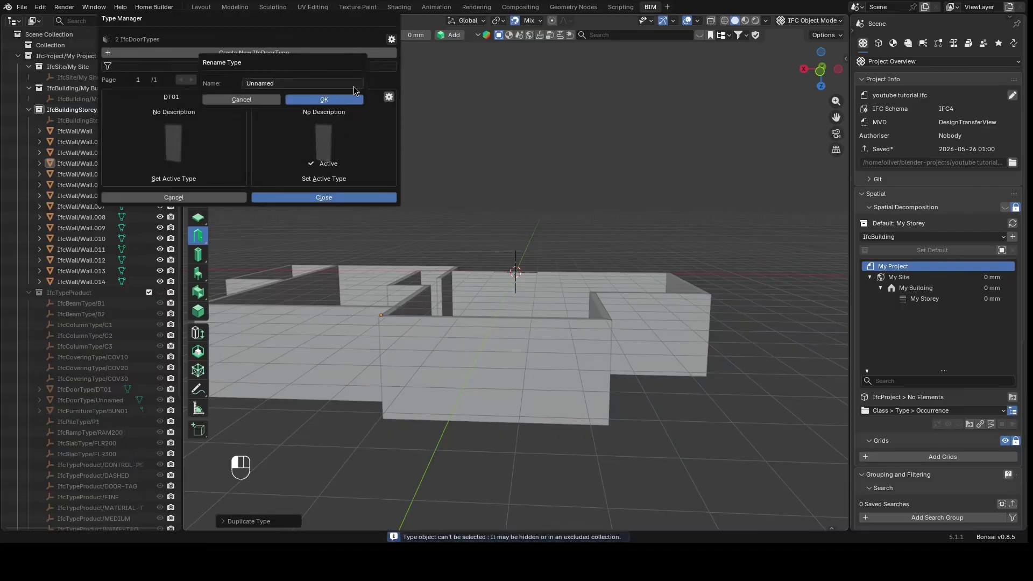
key("Return")
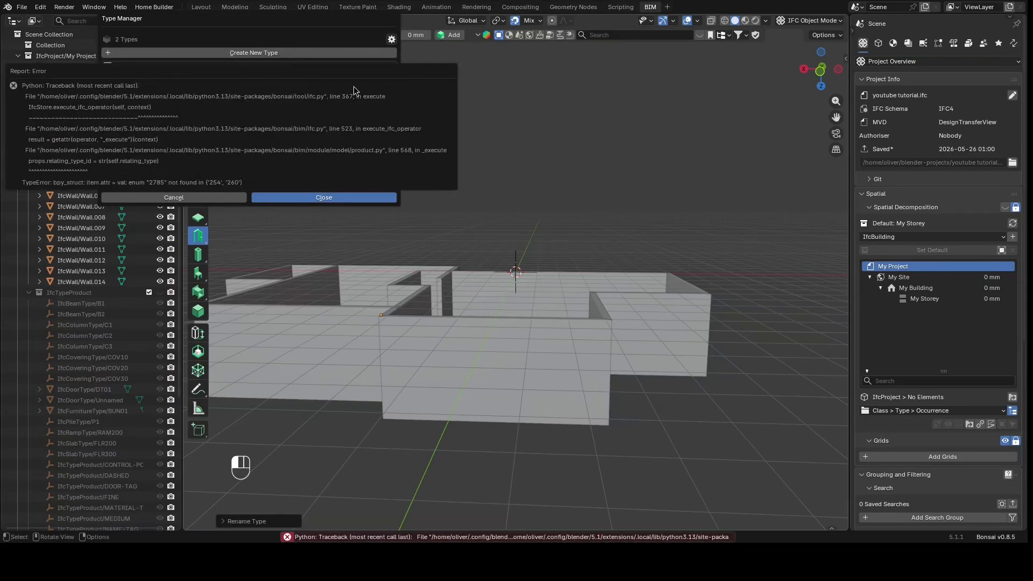
key("Escape")
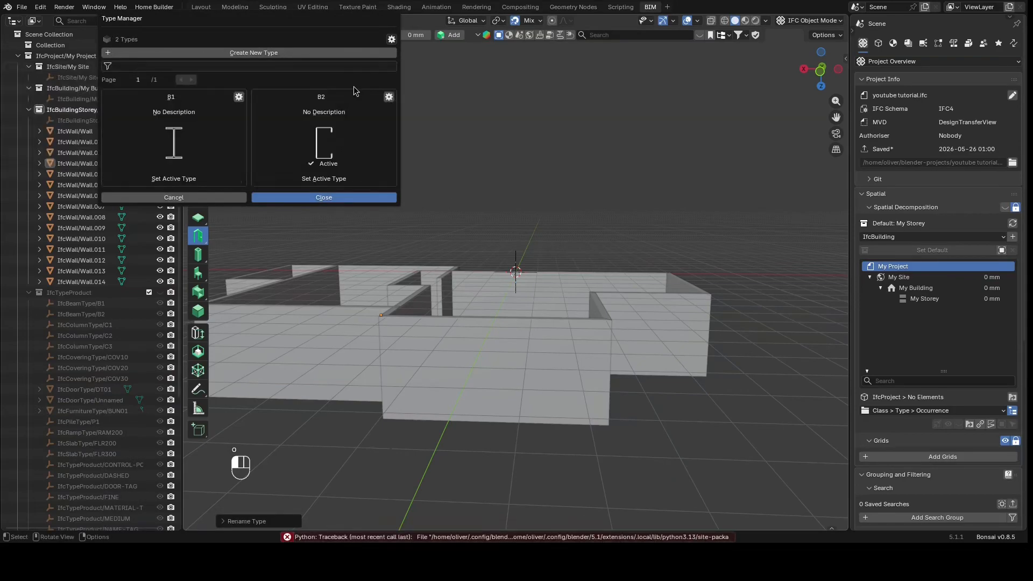
left_click(308, 224)
Reopen the door type manager and rename the unnamed duplicated door type to DOUBLE DOOR
left_click(201, 238)
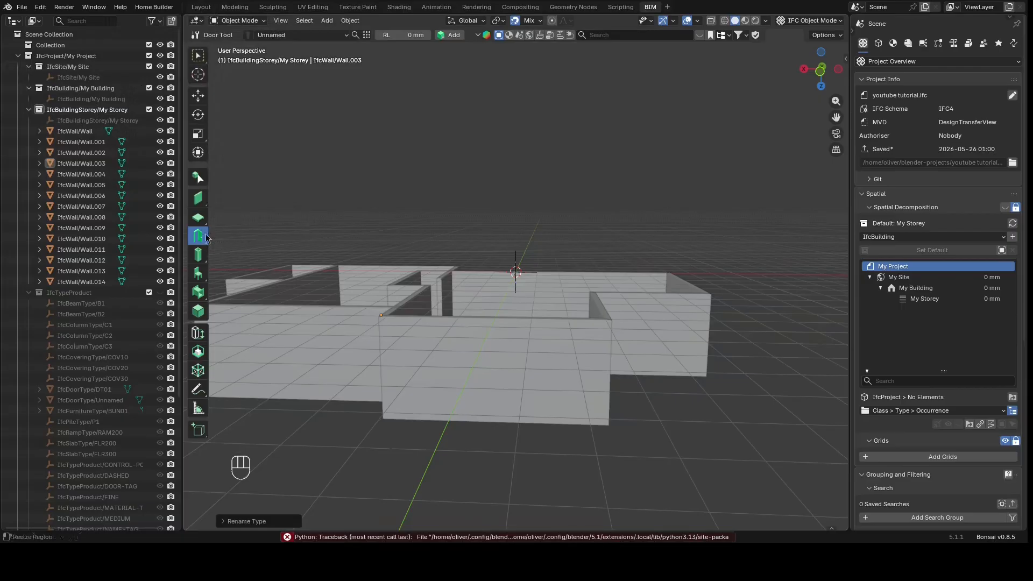
left_click(366, 36)
left_click(386, 97)
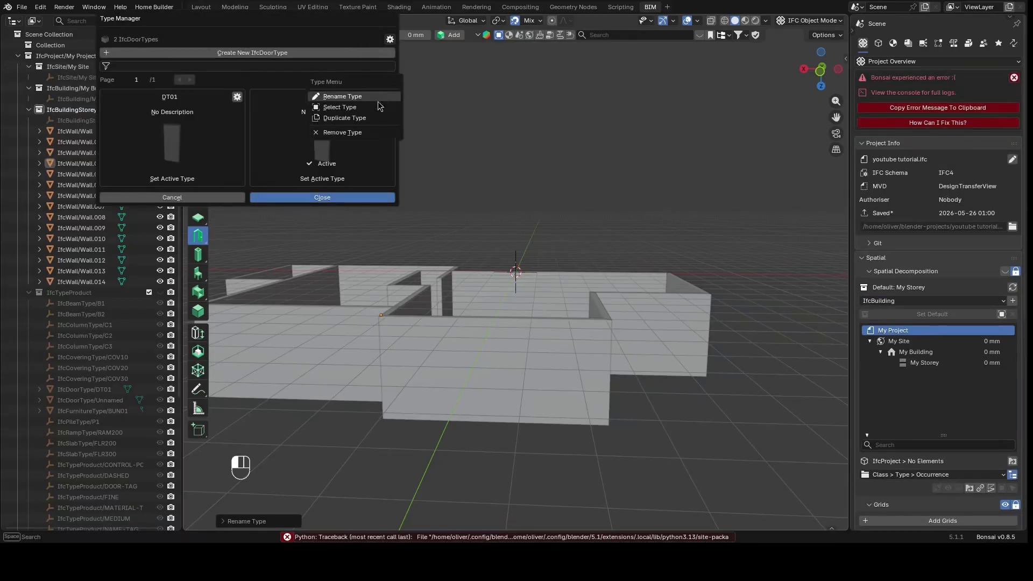
left_click(344, 97)
left_click(337, 103)
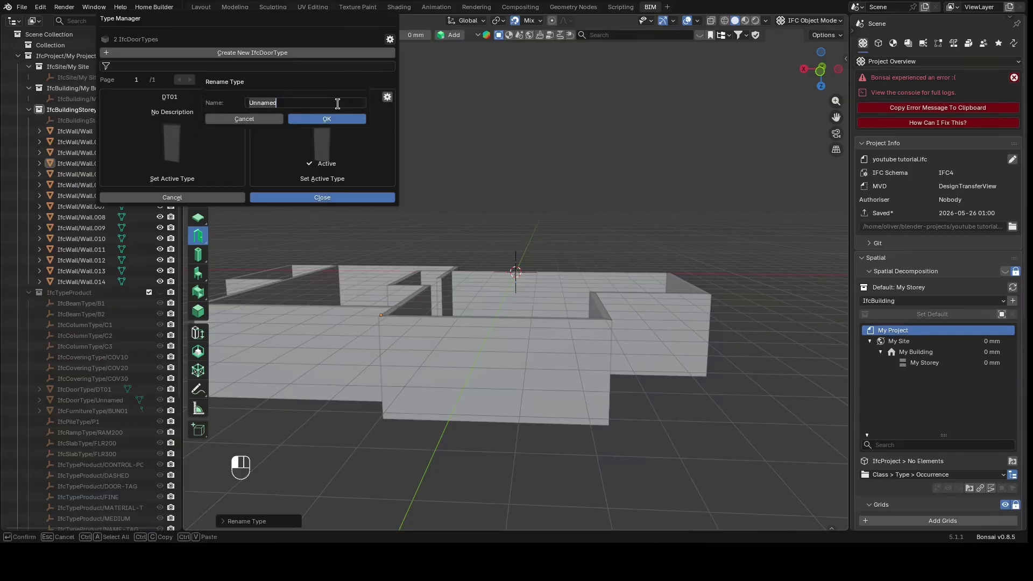
type("DOUBLE DOOR")
key("Return")
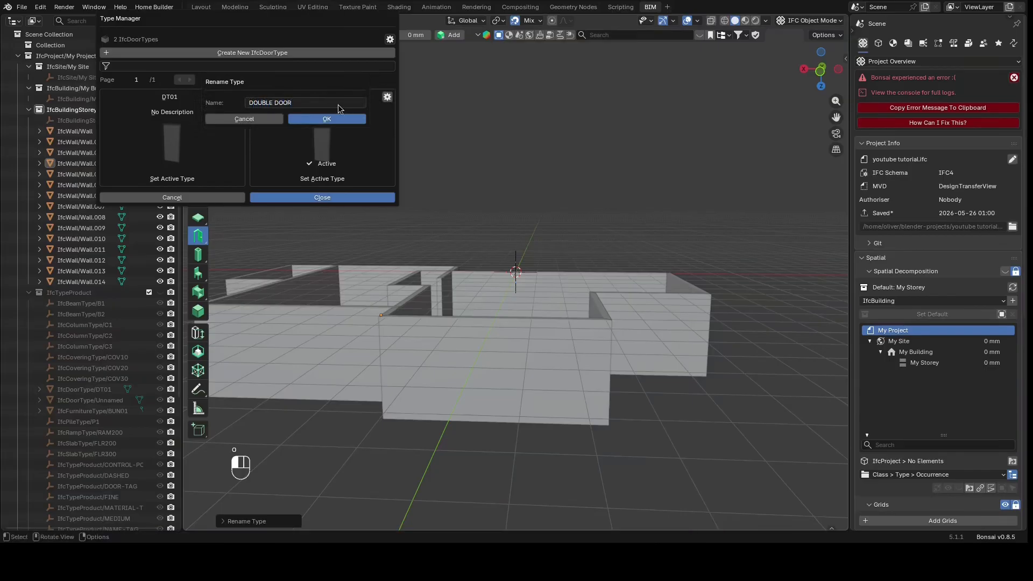
left_click(340, 119)
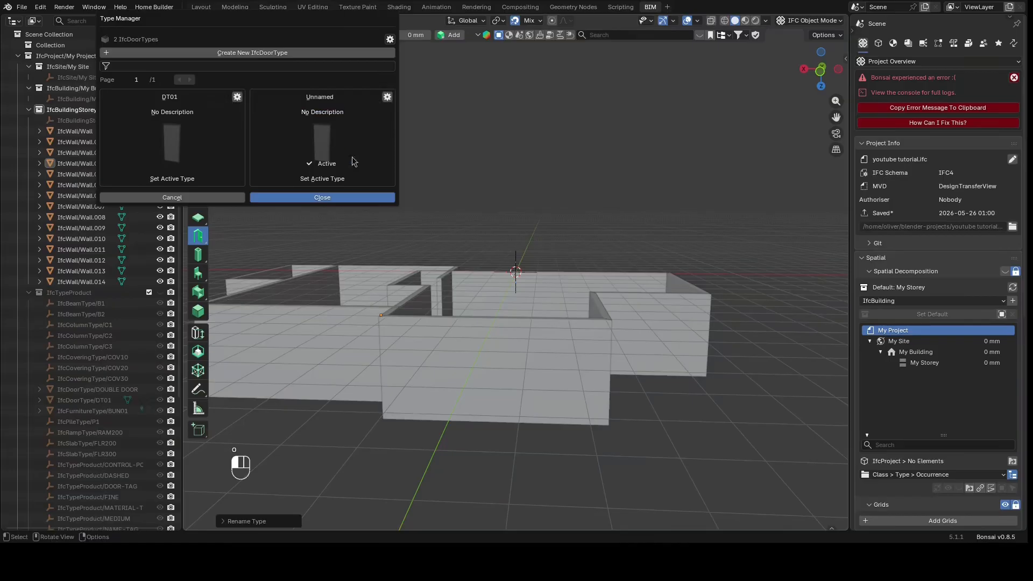
left_click(359, 197)
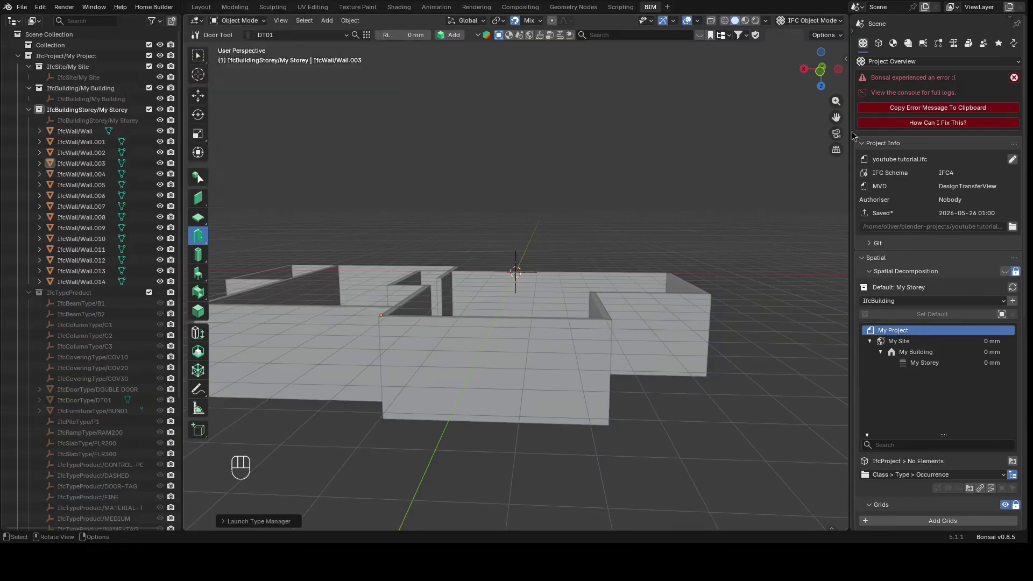
Dismiss the error notice and save the IFC project
left_click(1013, 77)
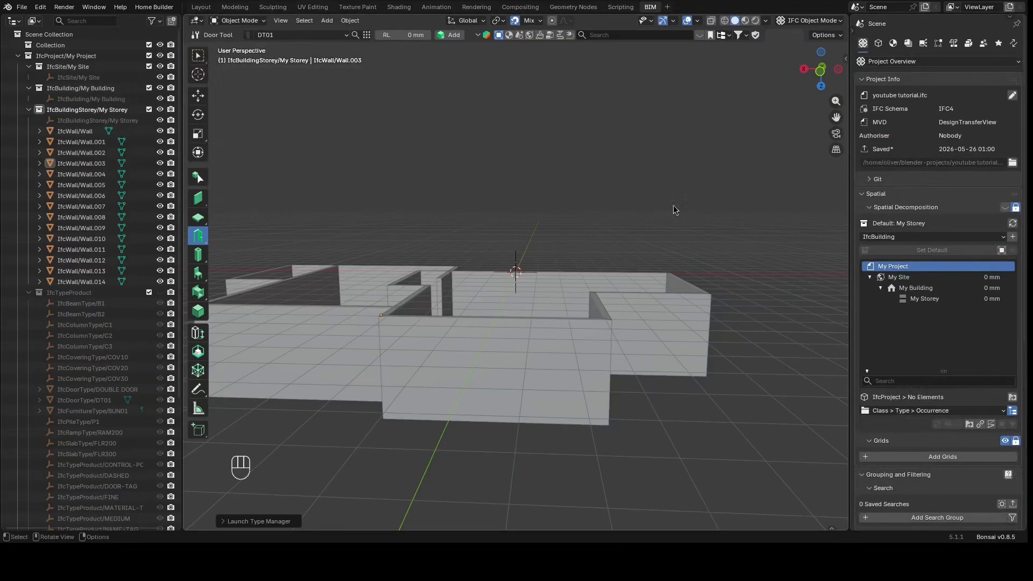
key("ctrl+s")
key("ctrl+s")
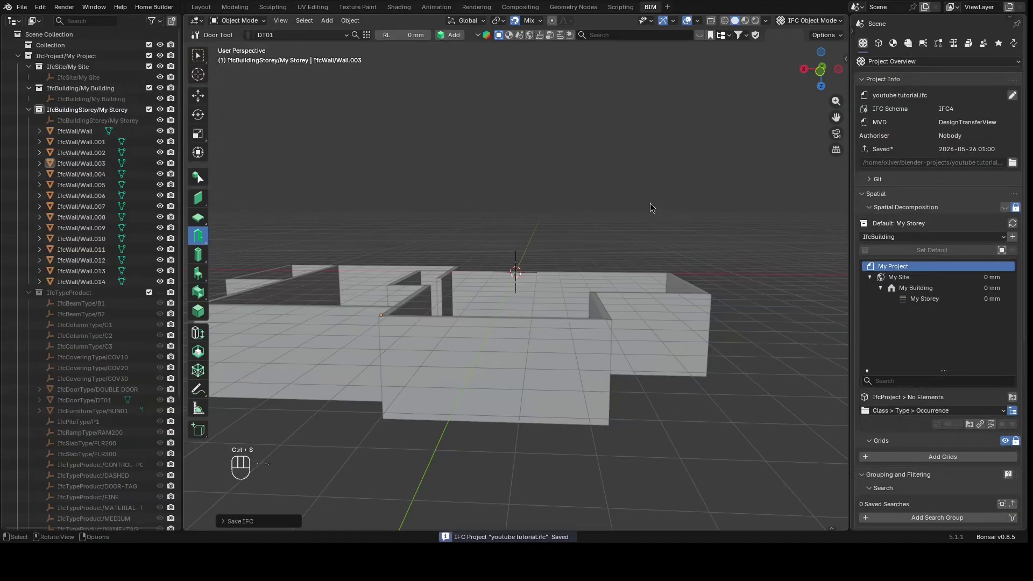
Switch the door type to DOUBLE DOOR and place a door in the front wall
left_click(297, 35)
left_click(290, 61)
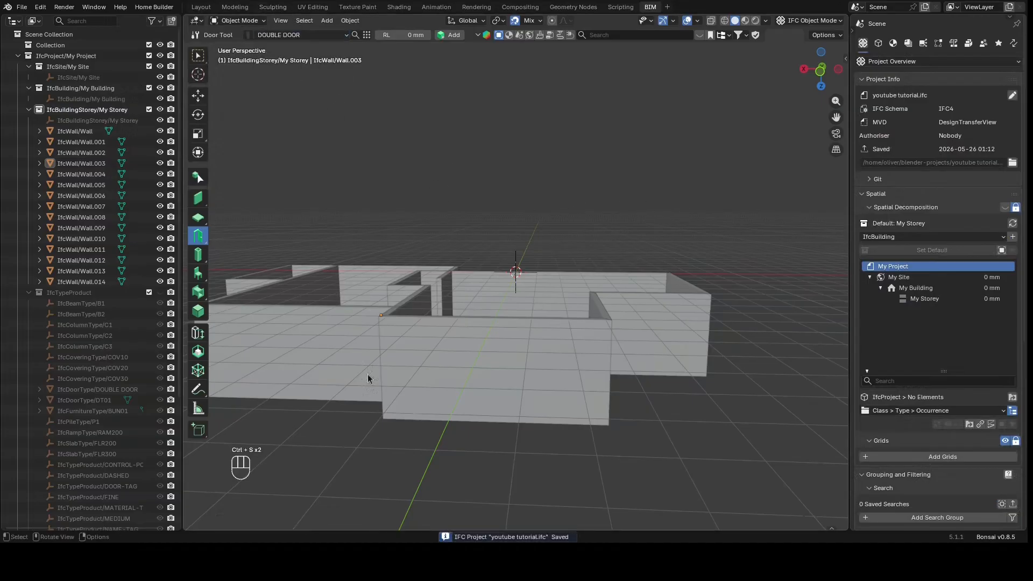
key("shift+a")
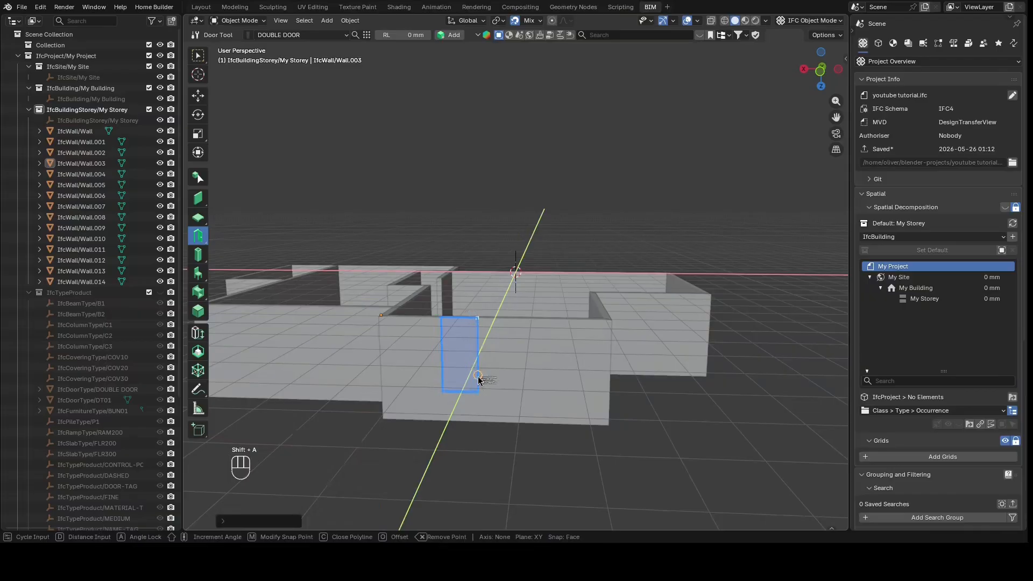
left_click(494, 388)
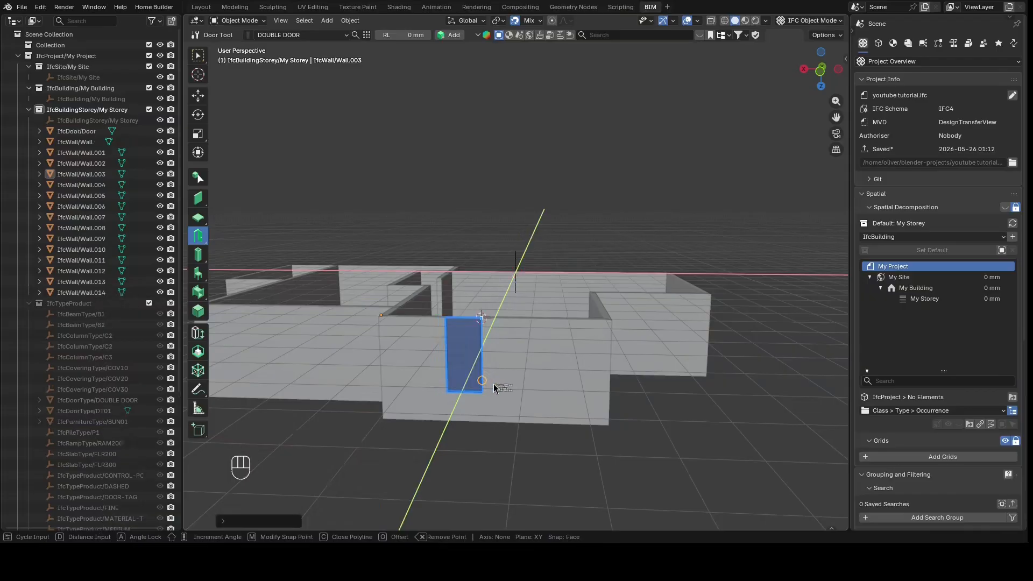
key("Escape")
Select the new door and add parametric door geometry in its geometry properties
left_click_drag(821, 72, 1024, 298)
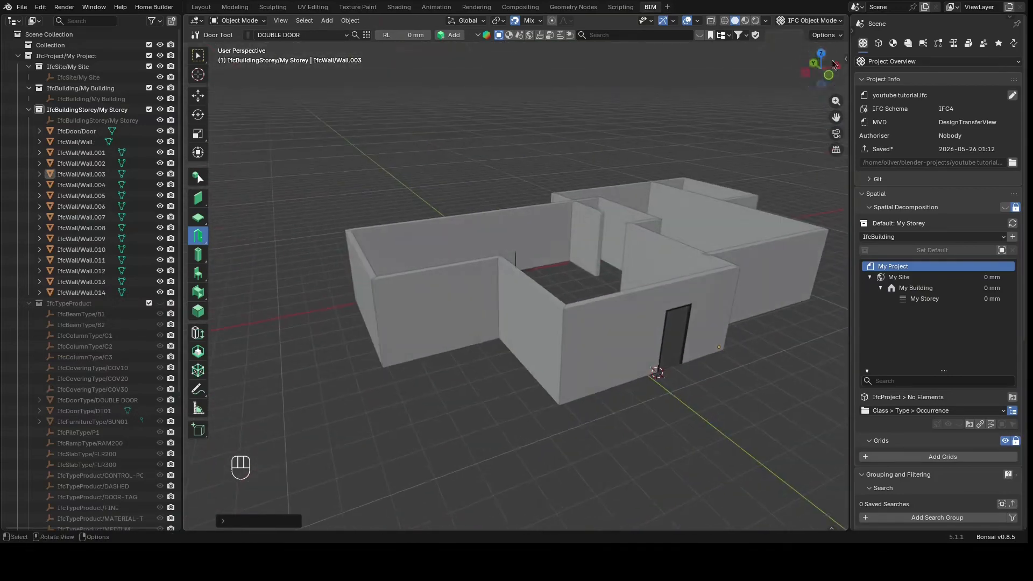
scroll(806, 366, "up", 2)
left_click(824, 85)
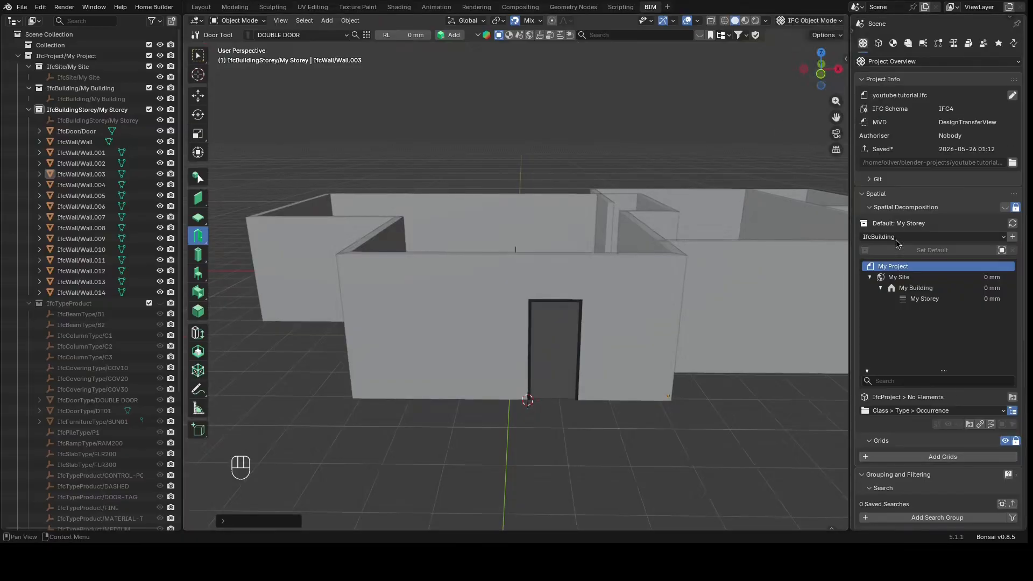
left_click(560, 353)
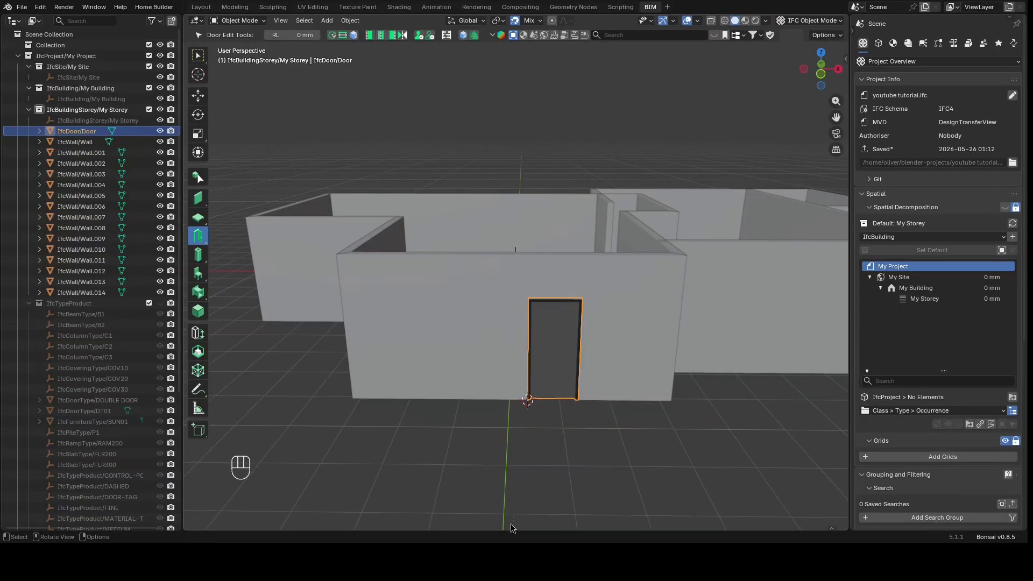
left_click(893, 44)
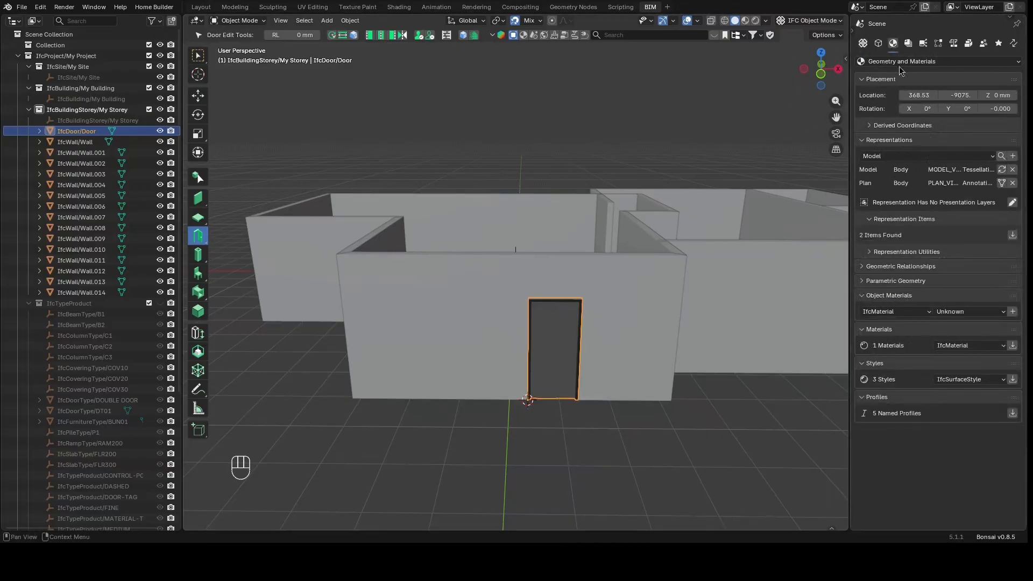
left_click(883, 281)
left_click(877, 323)
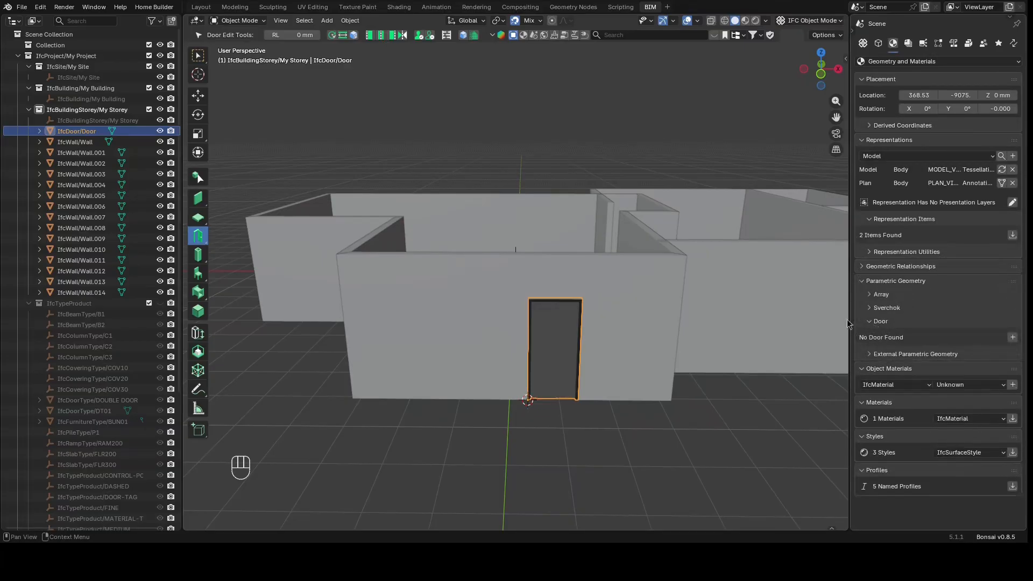
left_click(1012, 337)
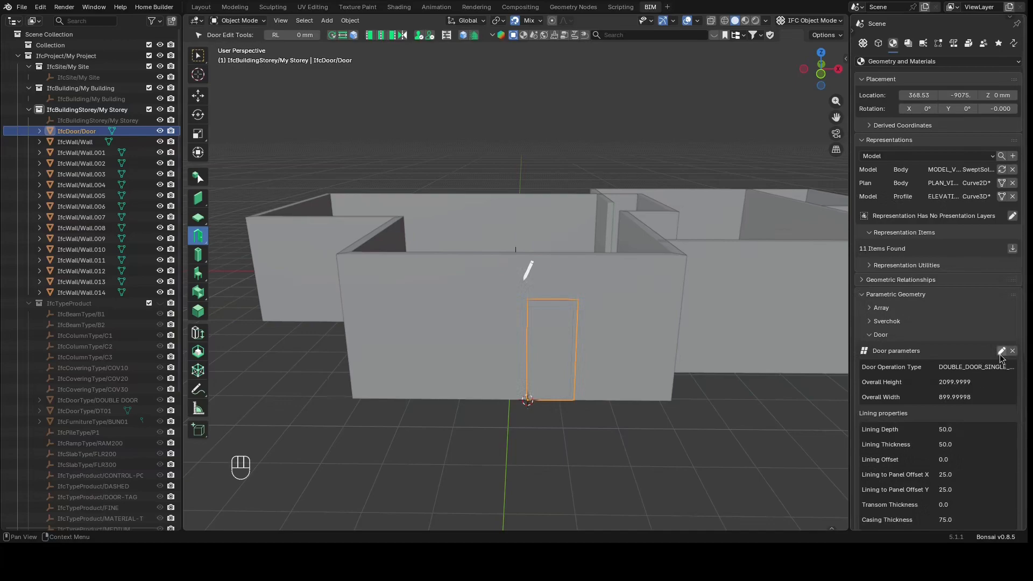
Edit the door's parameters, set its overall width to 1800 mm, and finish editing
left_click(1004, 350)
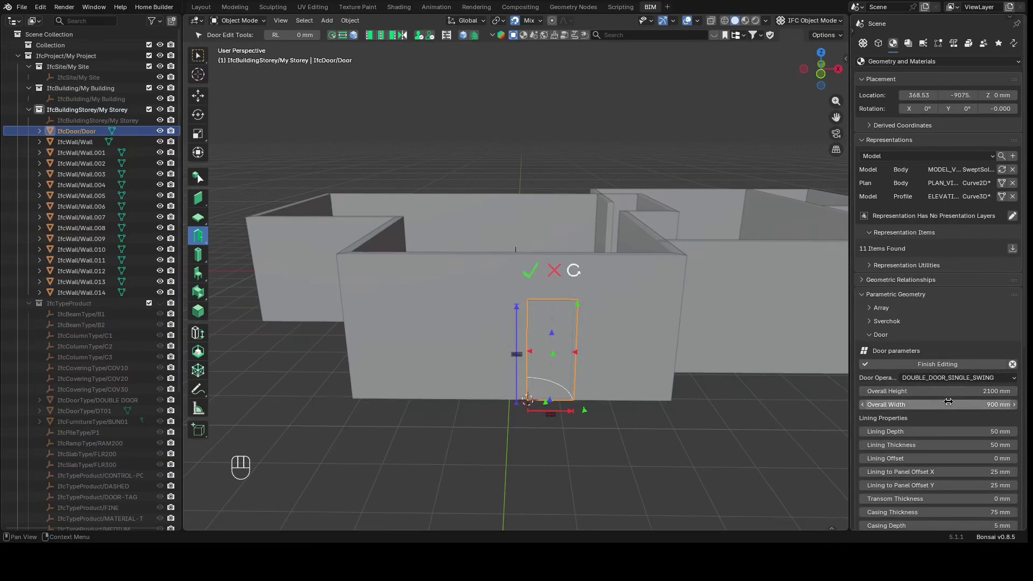
left_click(949, 402)
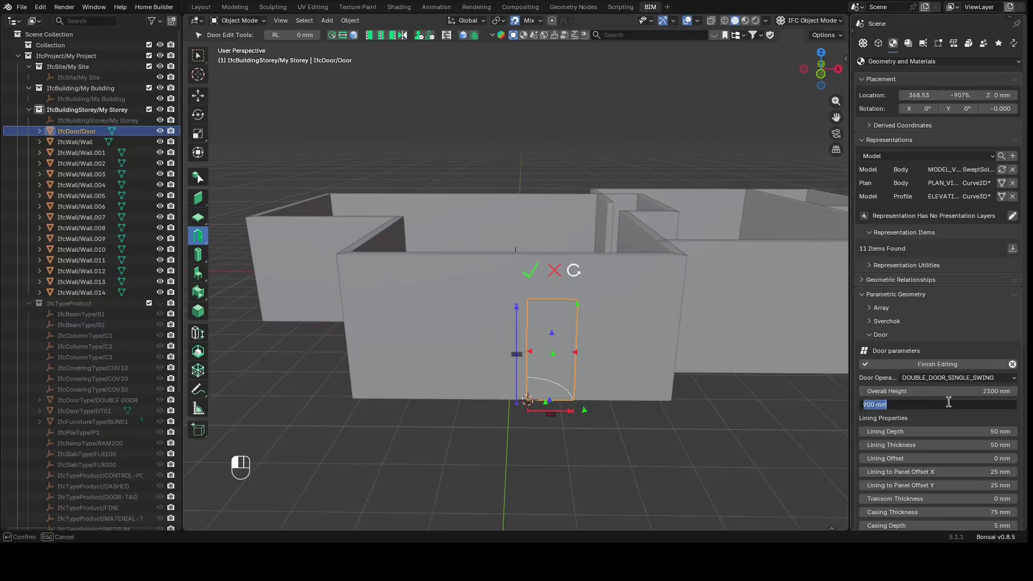
type("1800")
key("Return")
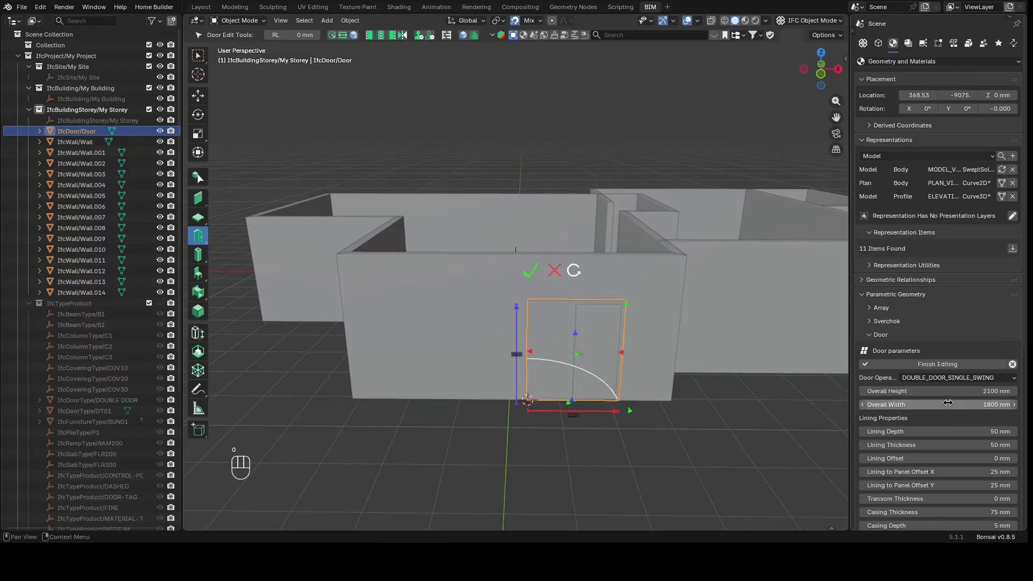
left_click(936, 365)
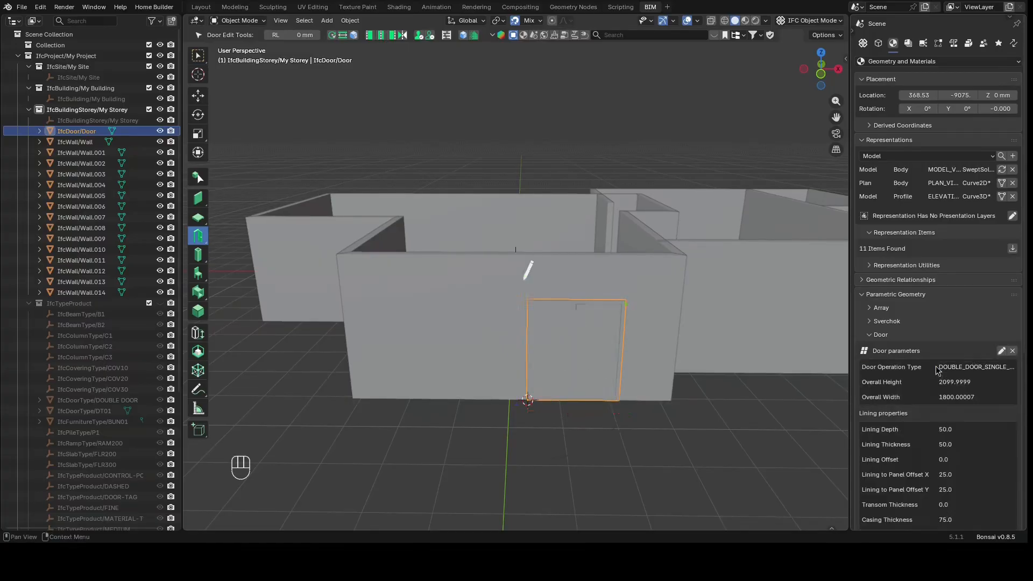
Deselect the door and examine the widened double door in the viewport from closer up
left_click(655, 464)
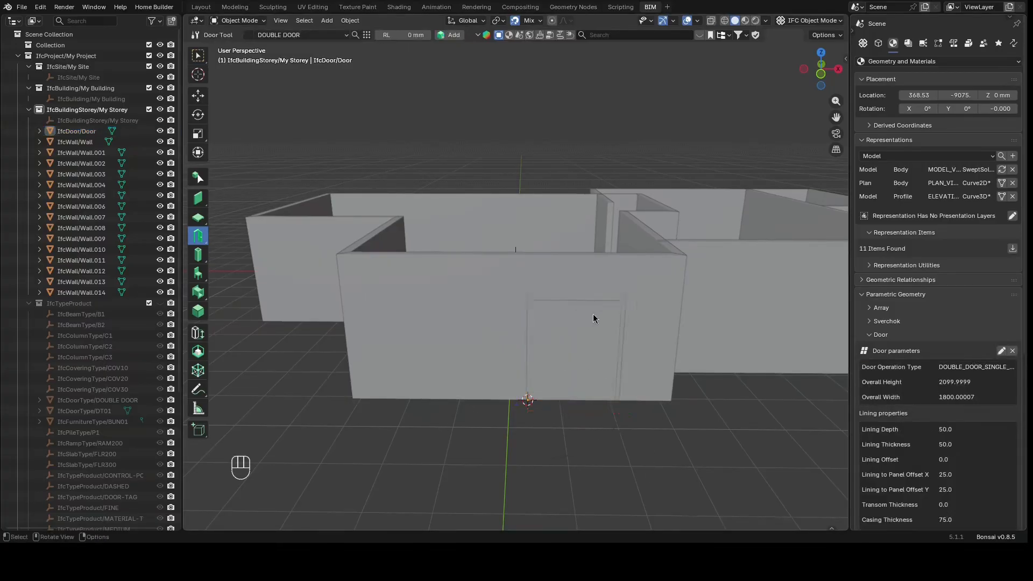
scroll(594, 323, "up", 5)
mouse_move(823, 65)
left_mouse_down()
mouse_move(796, 50)
mouse_move(819, 71)
left_mouse_up()
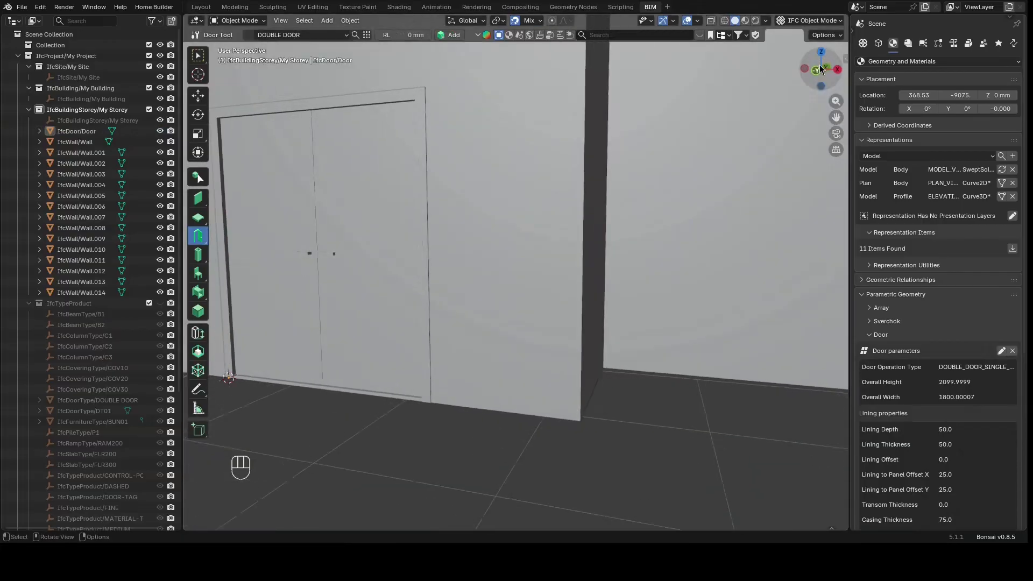
scroll(660, 237, "down", 4)
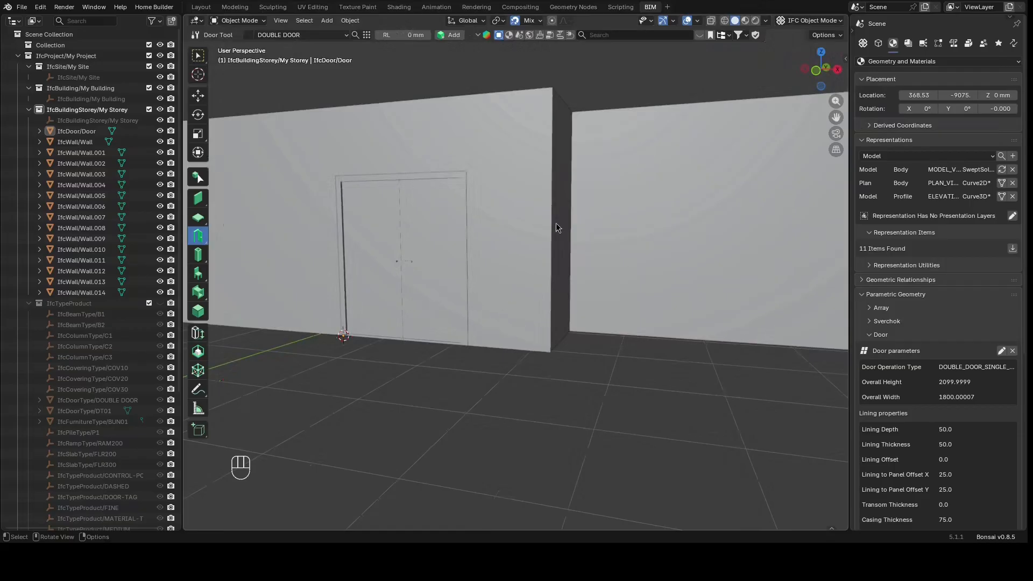
scroll(539, 270, "down", 2)
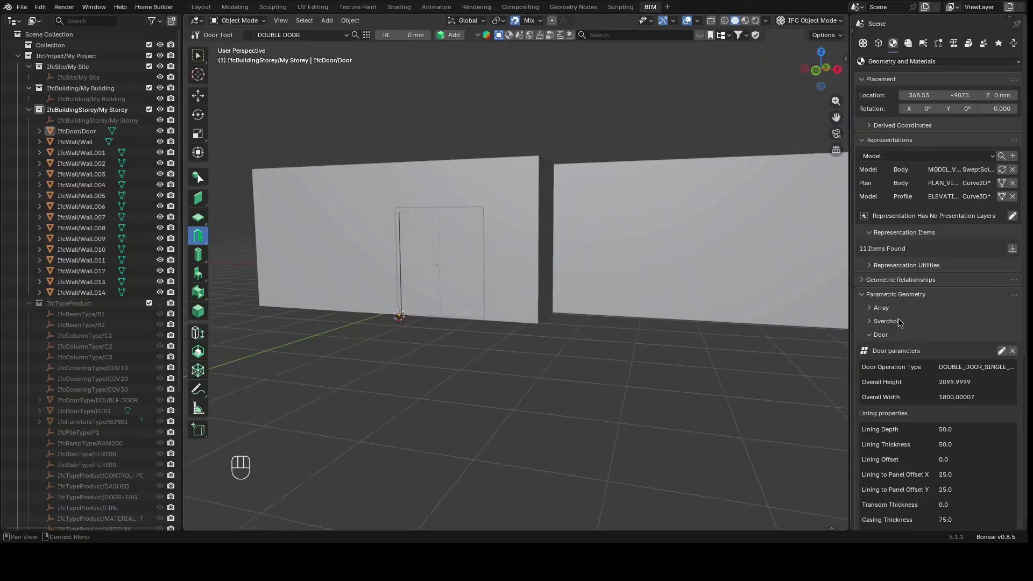
scroll(898, 321, "down", 6)
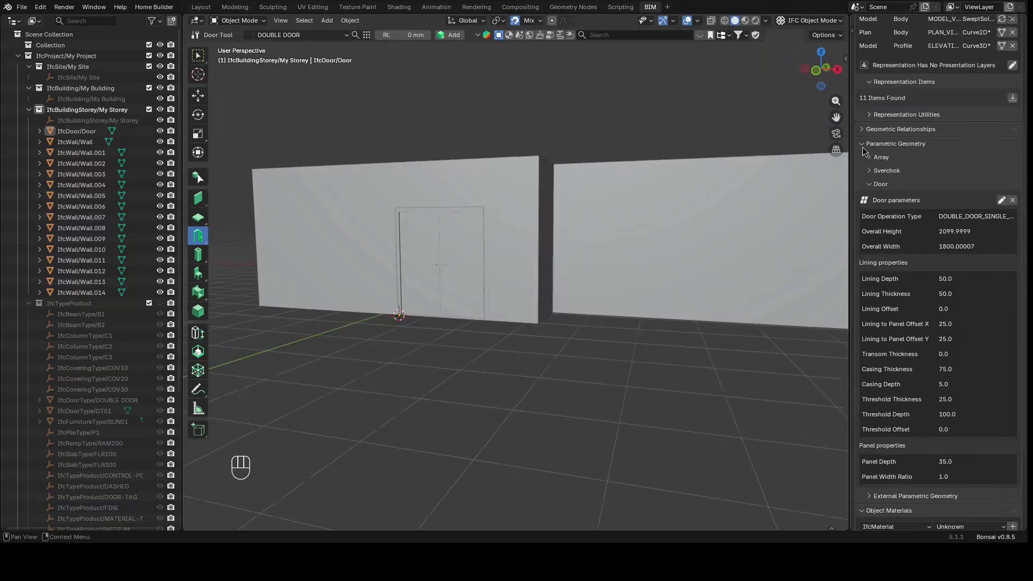
Create a new shading surface style named WOOD with an orange-brown colour (#FF964D)
left_click(862, 145)
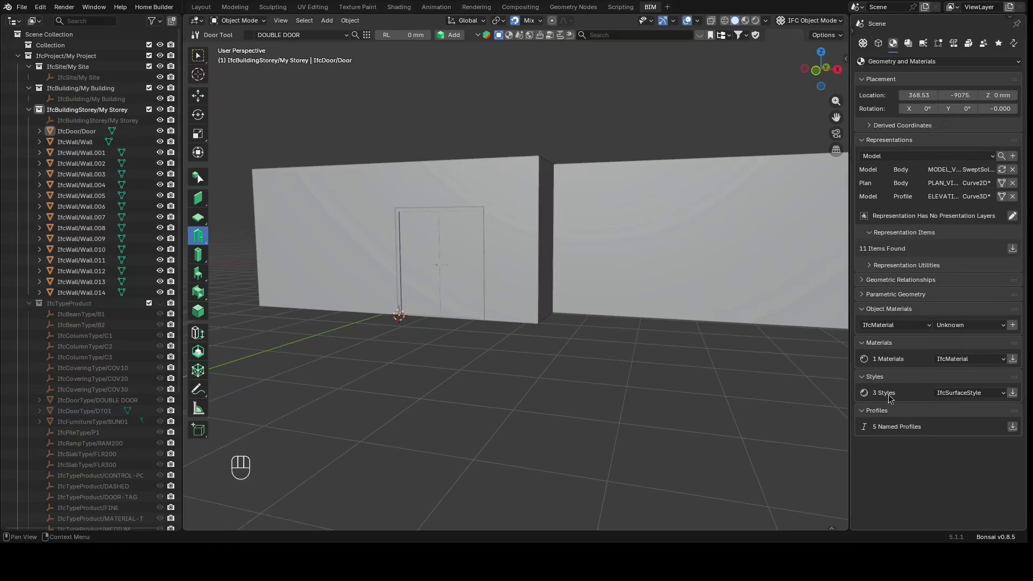
left_click(1012, 393)
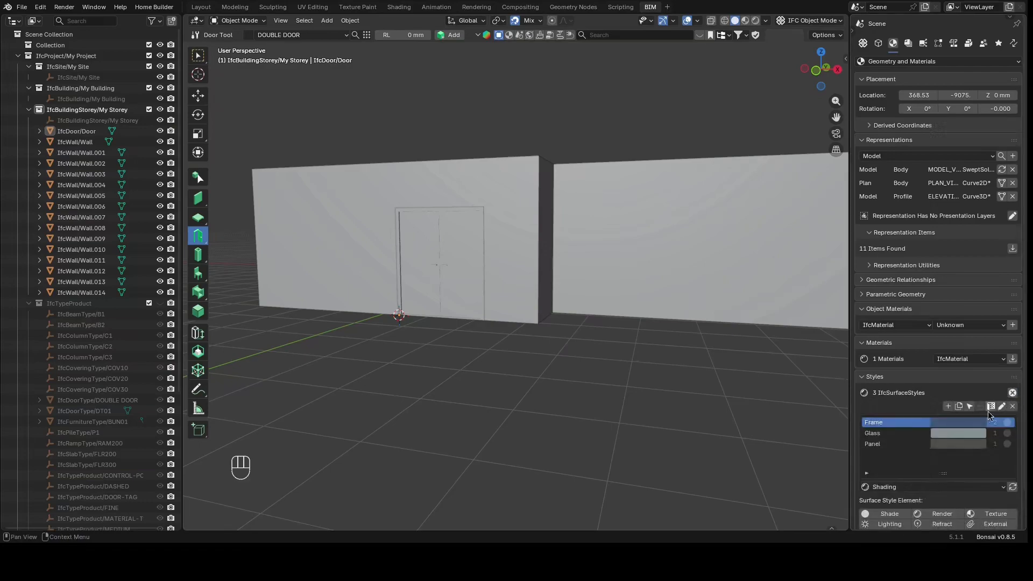
scroll(989, 414, "down", 2)
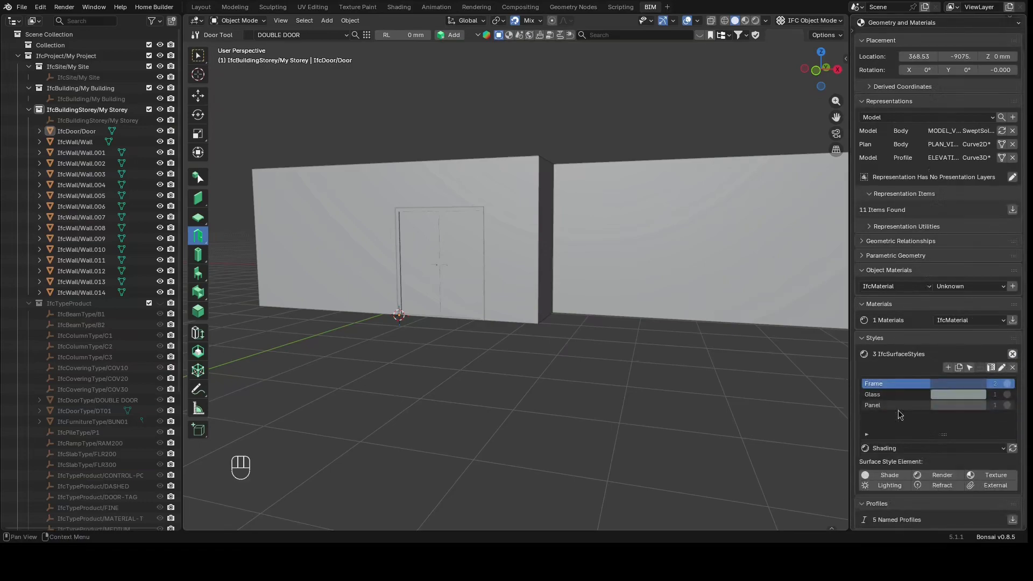
left_click(948, 368)
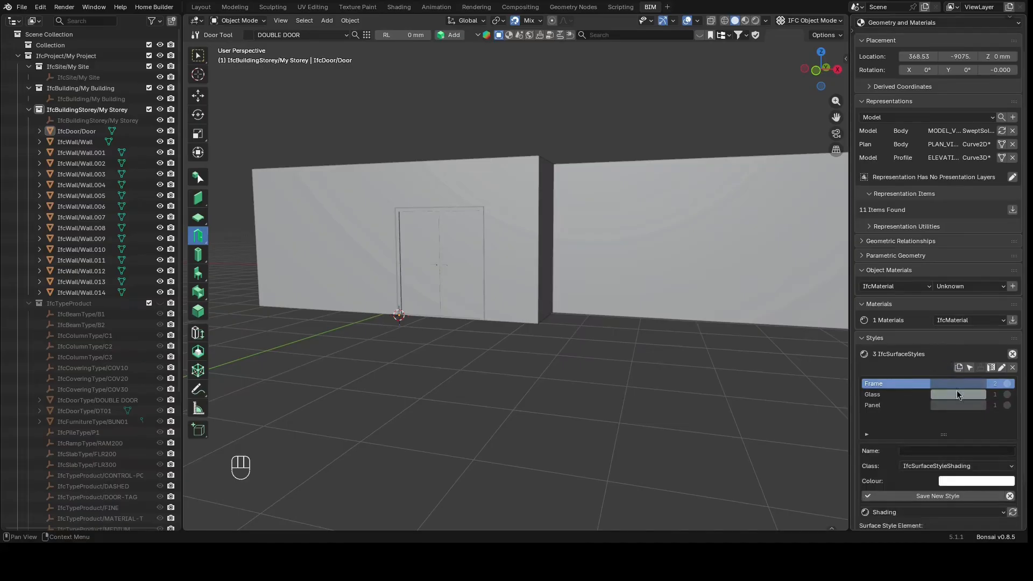
left_click(938, 451)
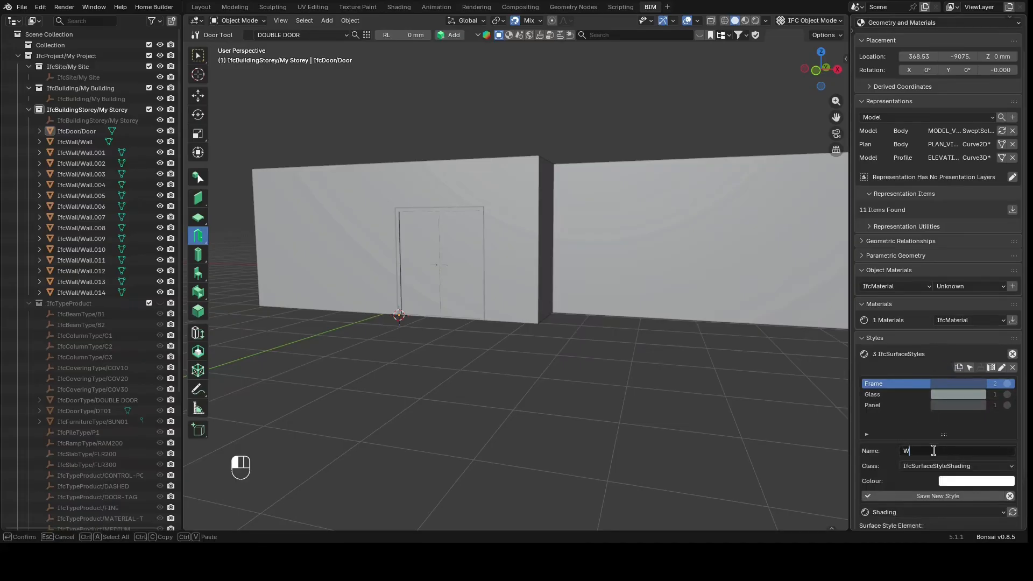
key("Return")
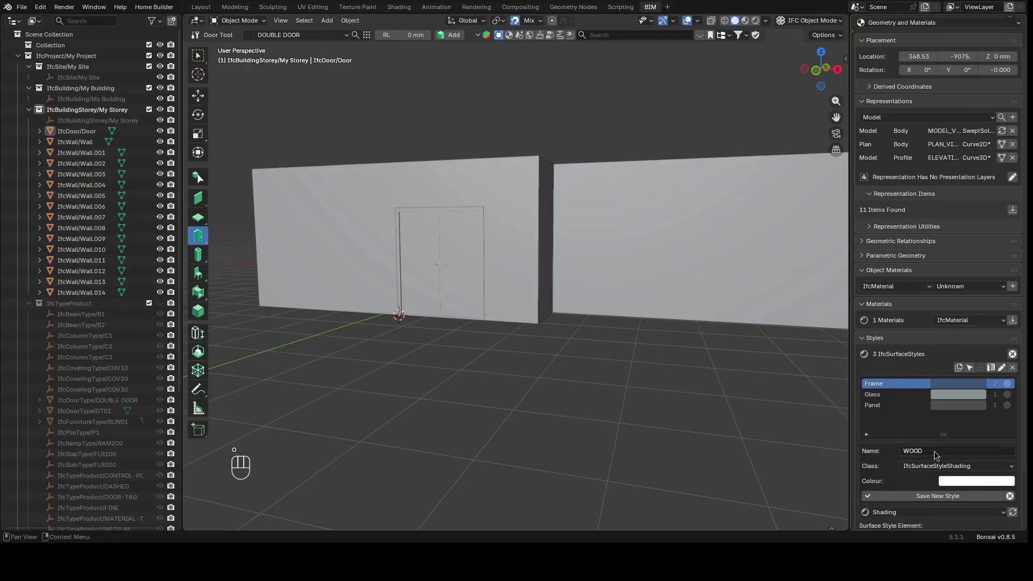
left_click(952, 483)
left_click_drag(955, 387, 943, 372)
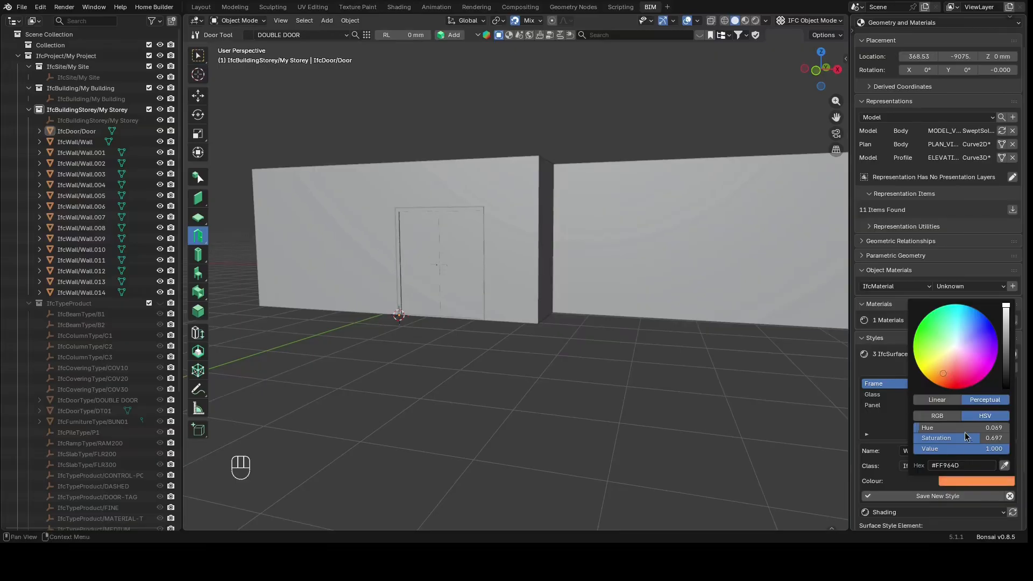
left_click(921, 496)
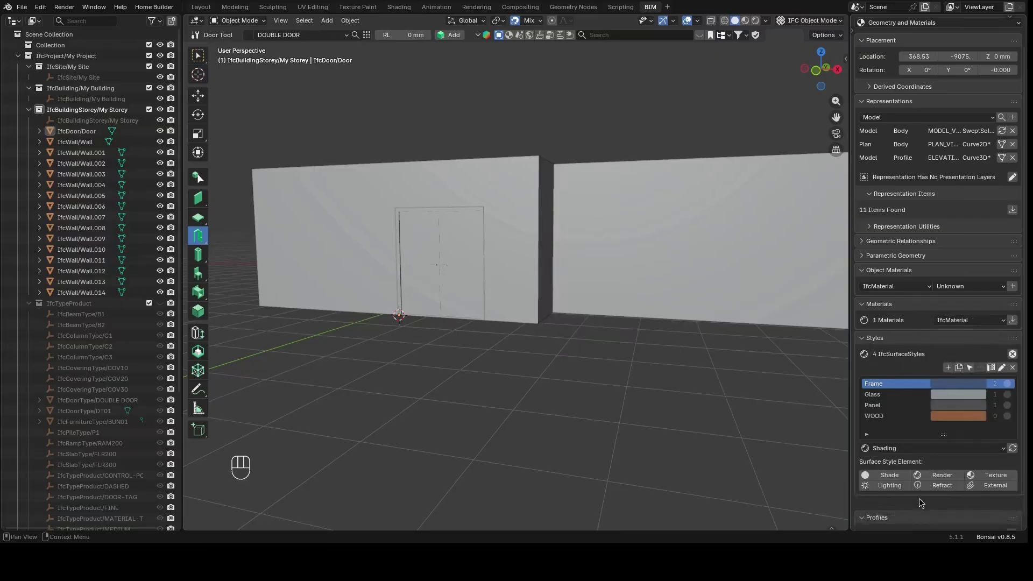
Add a new material named WOOD to the project
left_click(899, 418)
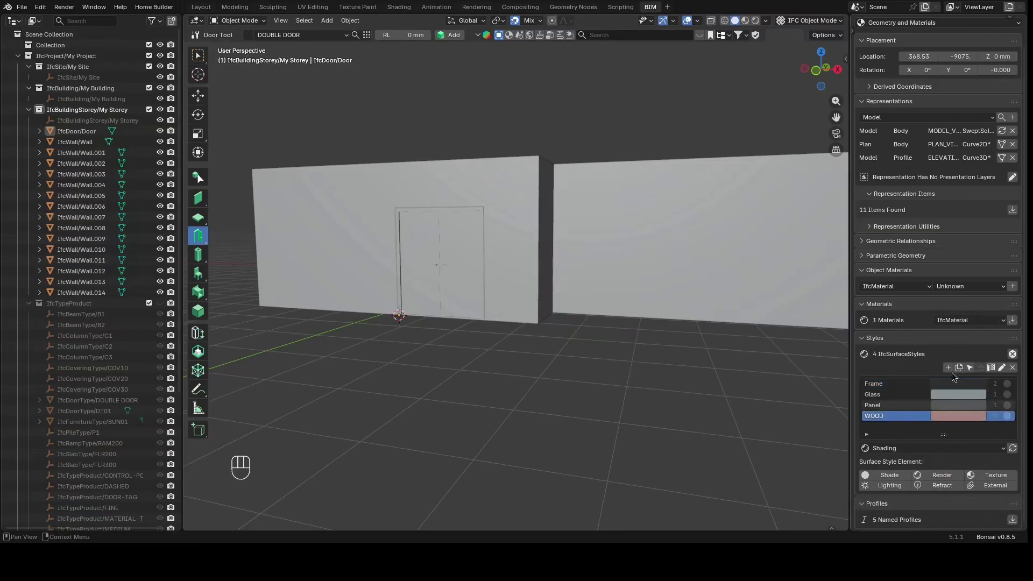
left_click(1012, 320)
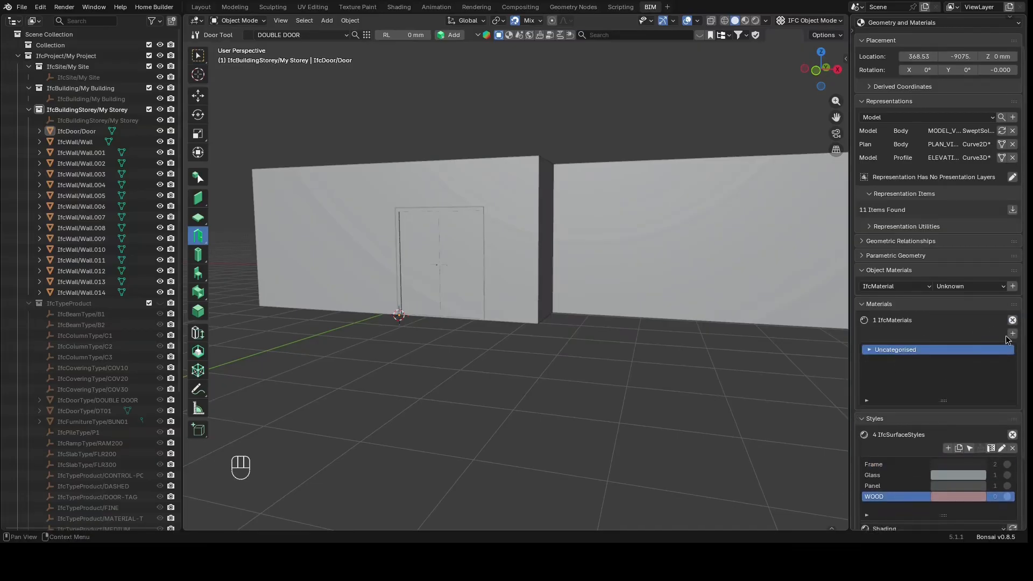
left_click(1011, 334)
left_click(915, 340)
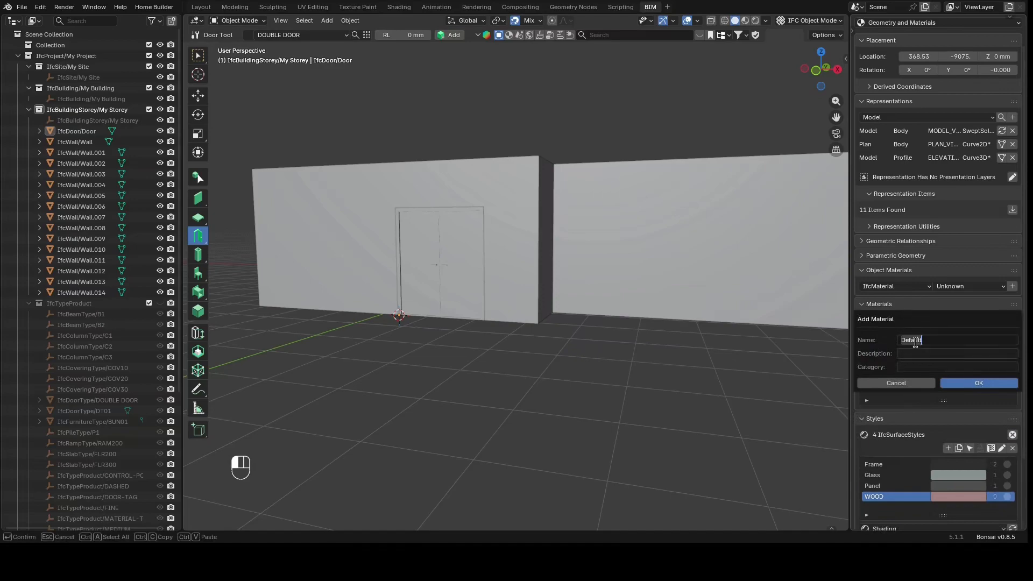
type("WOOD")
key("Return")
left_click(965, 381)
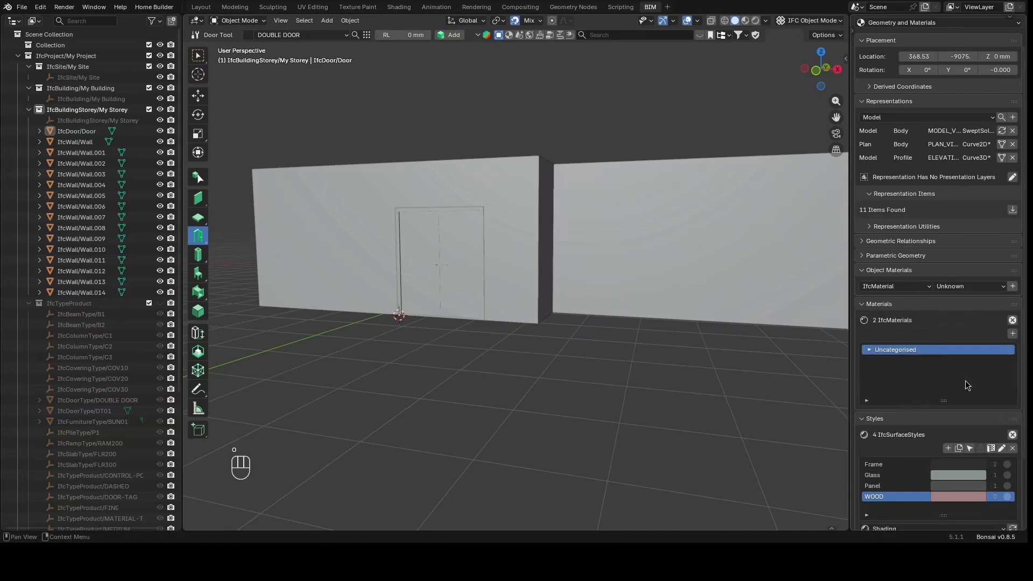
Assign the WOOD surface style to the WOOD material
left_click(870, 349)
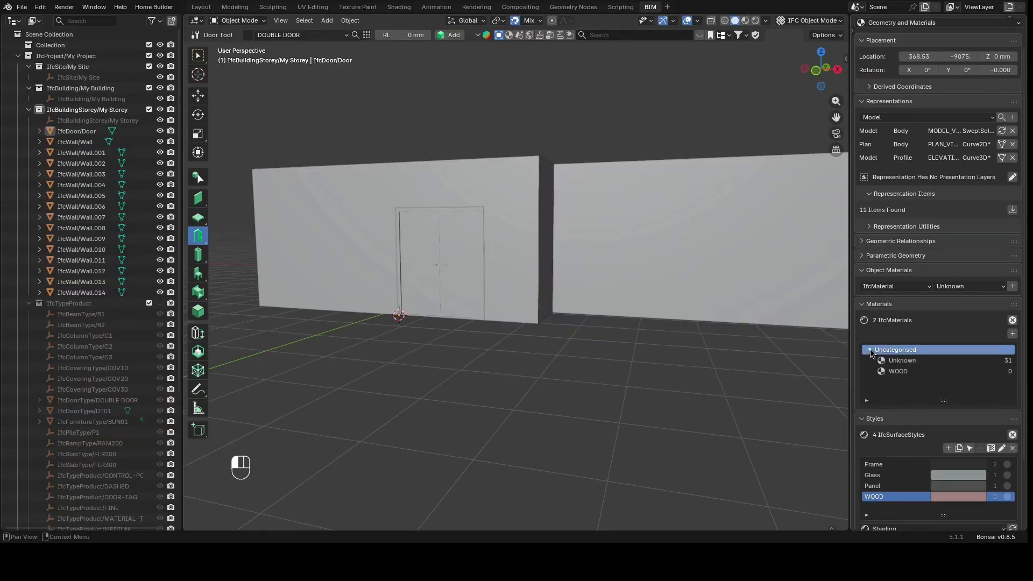
left_click(893, 372)
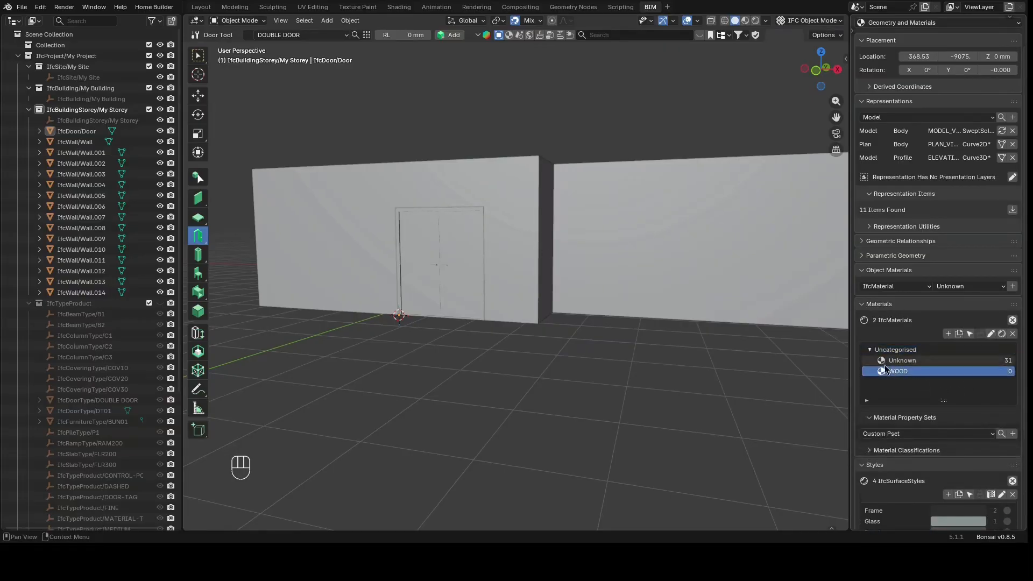
left_click(1000, 334)
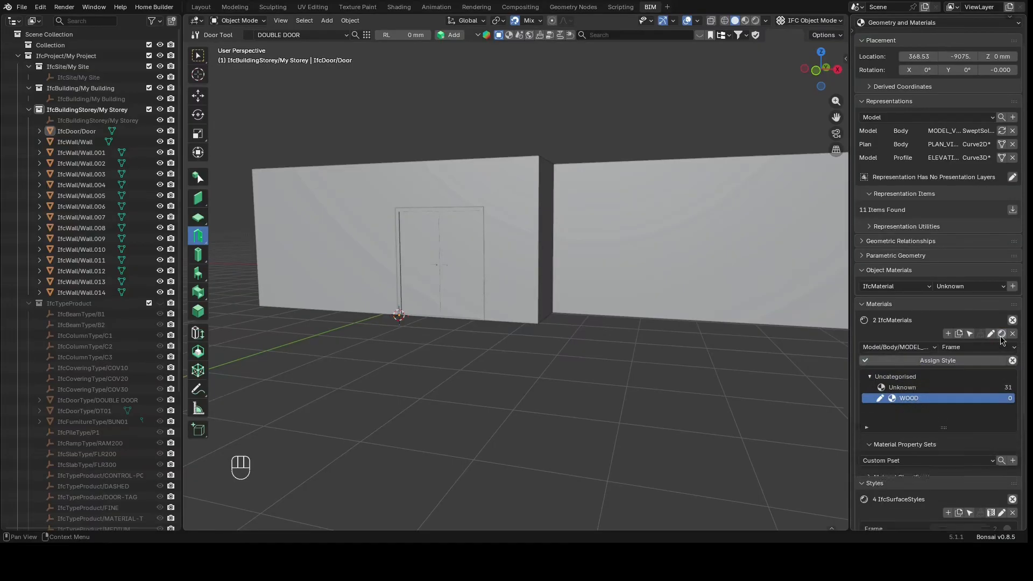
left_click(944, 351)
left_click(956, 411)
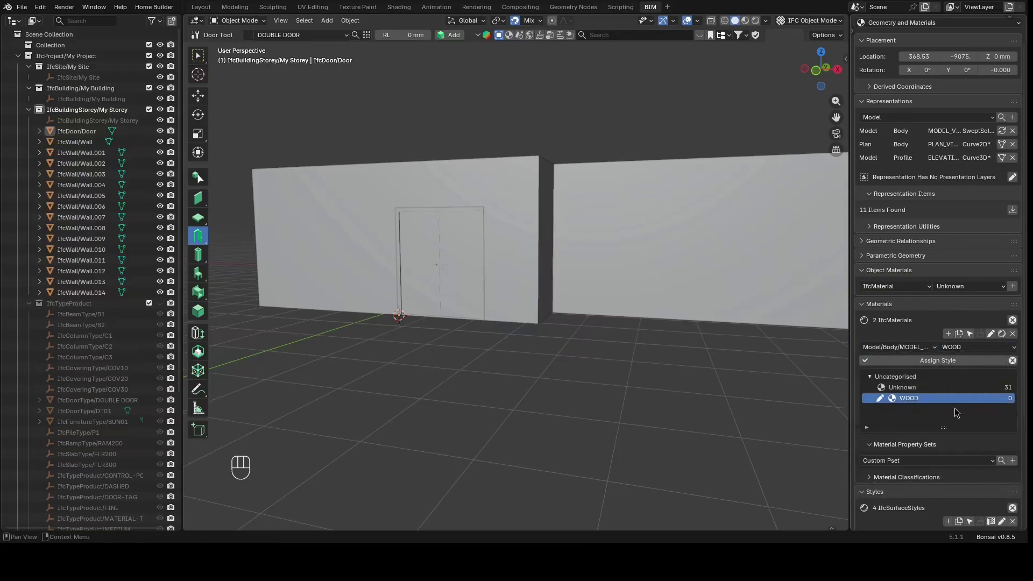
left_click(927, 361)
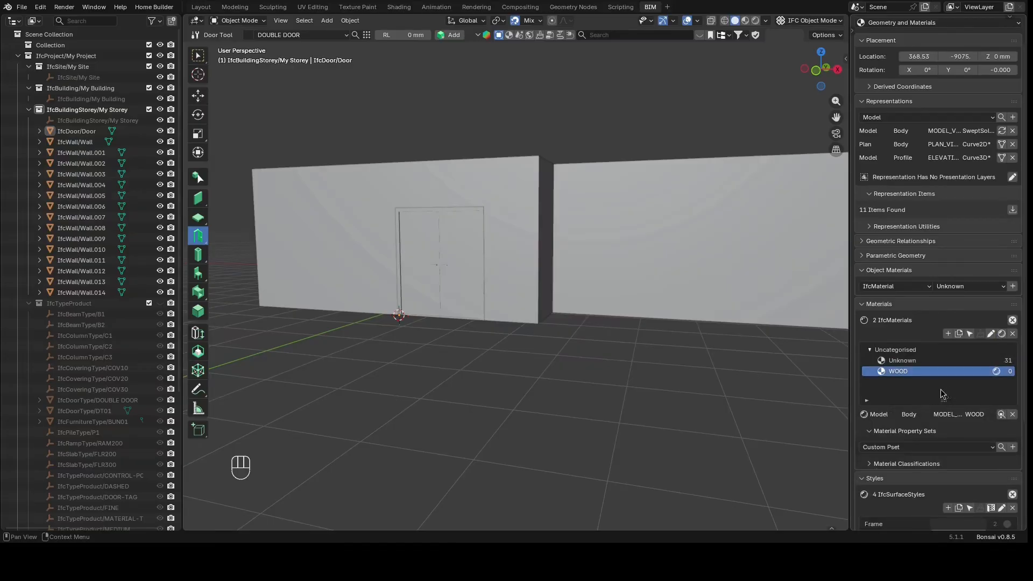
Add another new material named FRAME
left_click(948, 334)
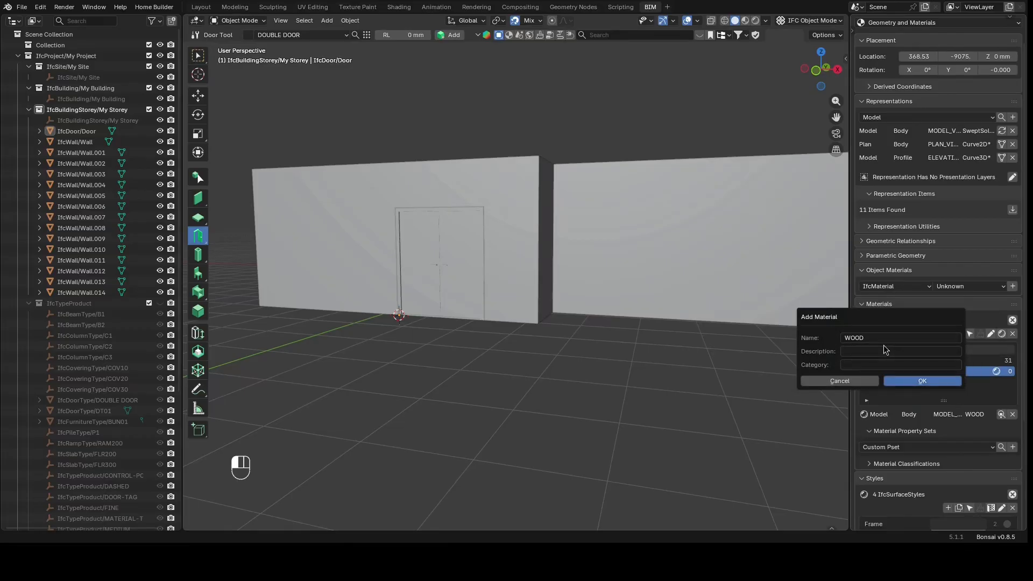
left_click(865, 338)
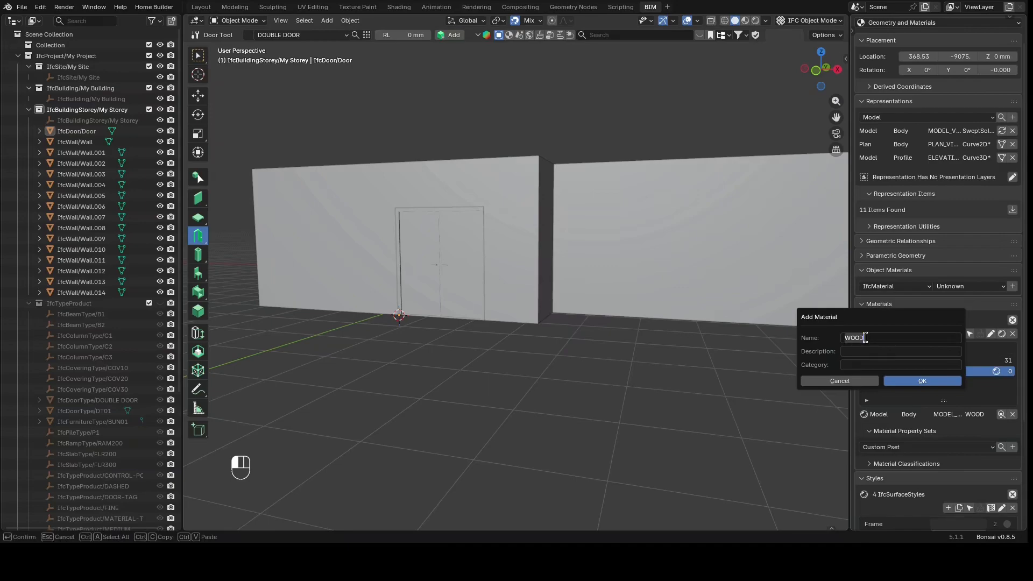
type("FRAME")
key("Return")
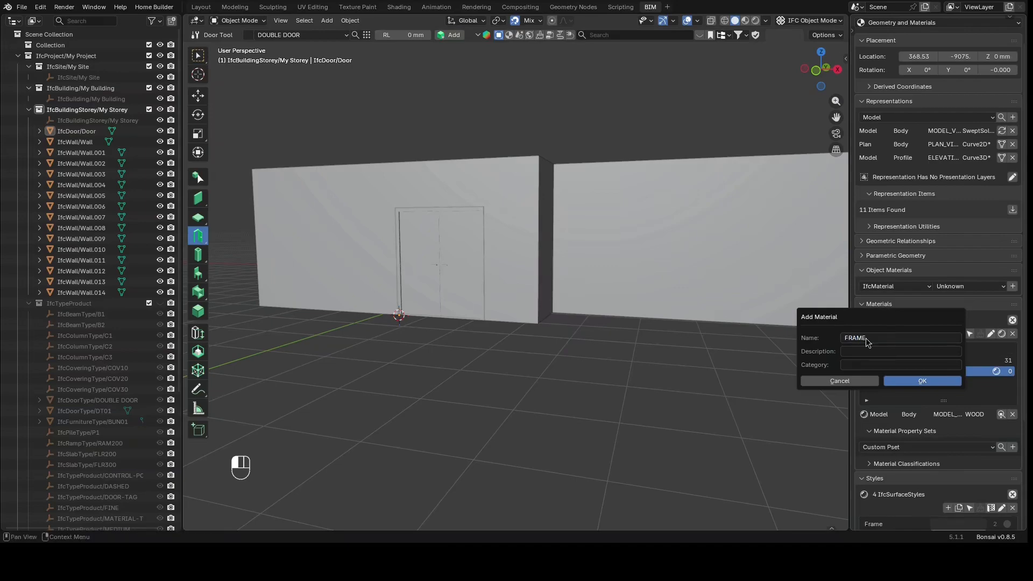
left_click(921, 382)
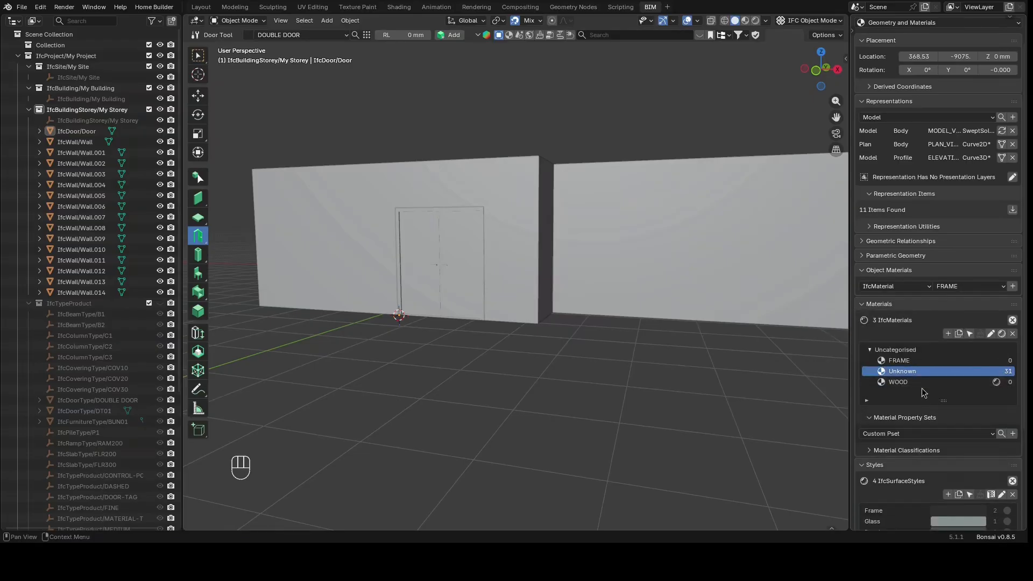
Assign the Frame surface style to the FRAME material
left_click(905, 366)
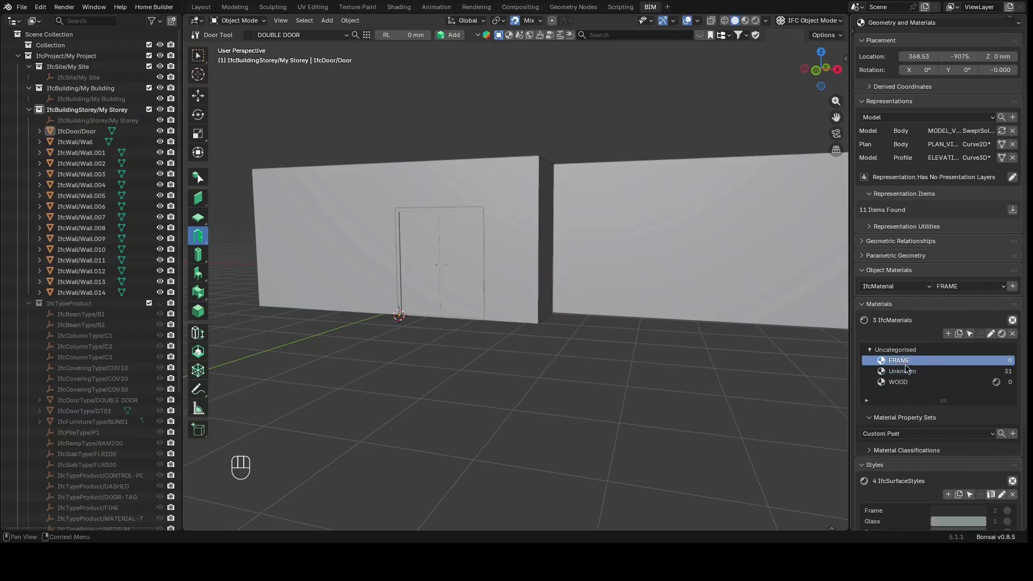
left_click(990, 333)
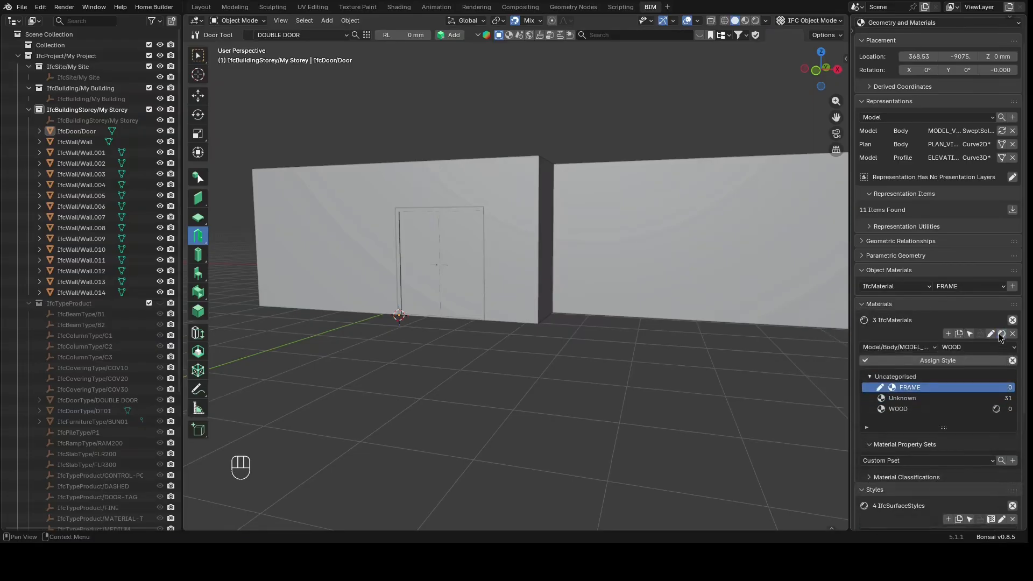
left_click(972, 351)
left_click(971, 389)
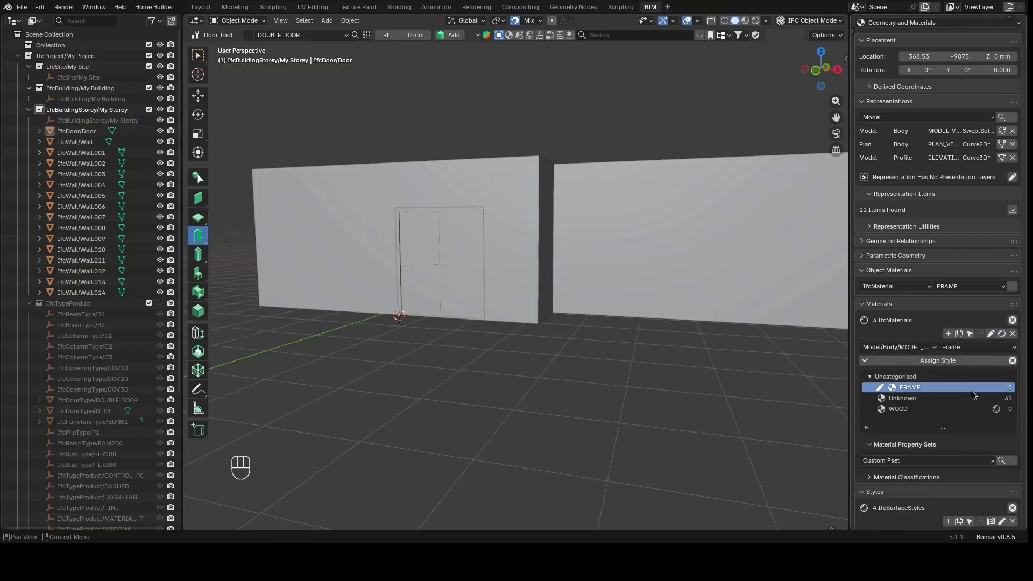
left_click(942, 362)
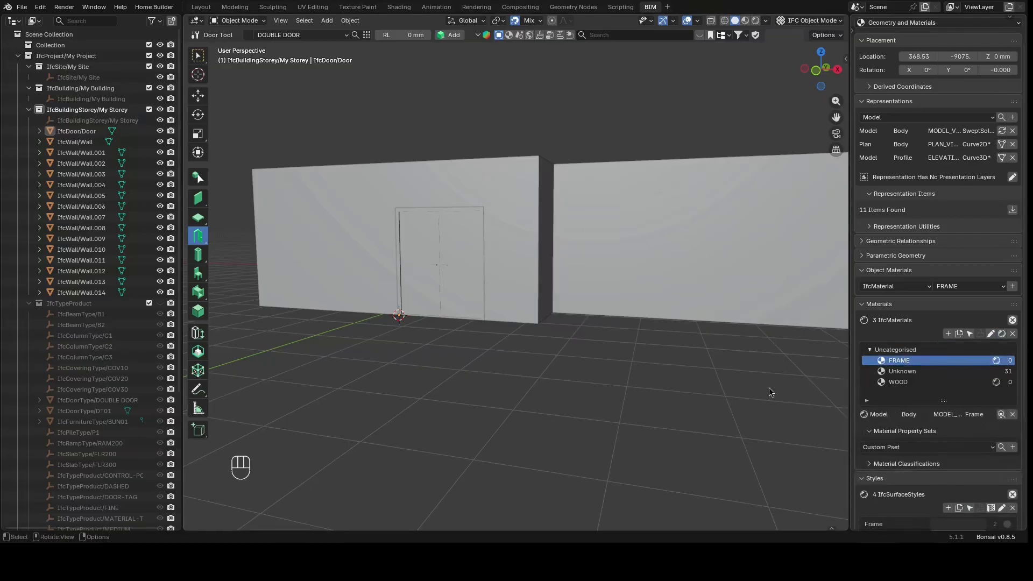
Select the door and expand its parametric geometry properties
left_click(440, 296)
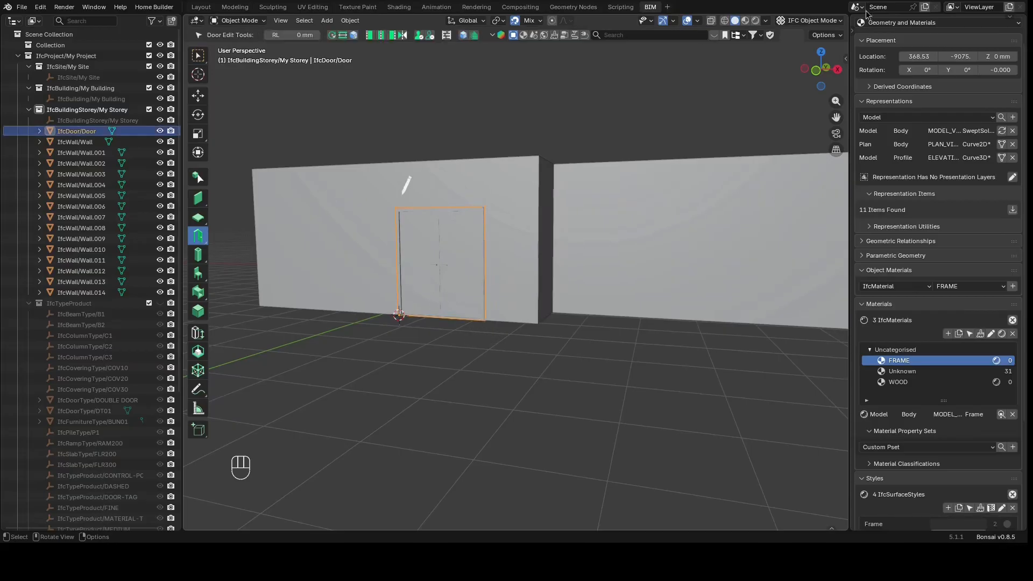
left_click(863, 258)
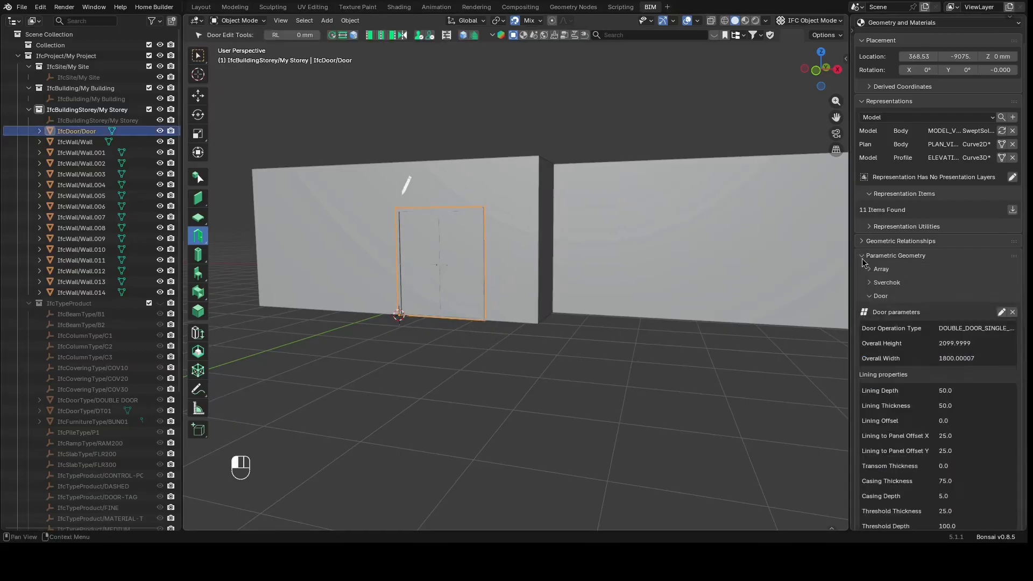
Edit the door parameters, setting the lining material to FRAME and the panel framing material to WOOD, and finish editing
left_click(1001, 313)
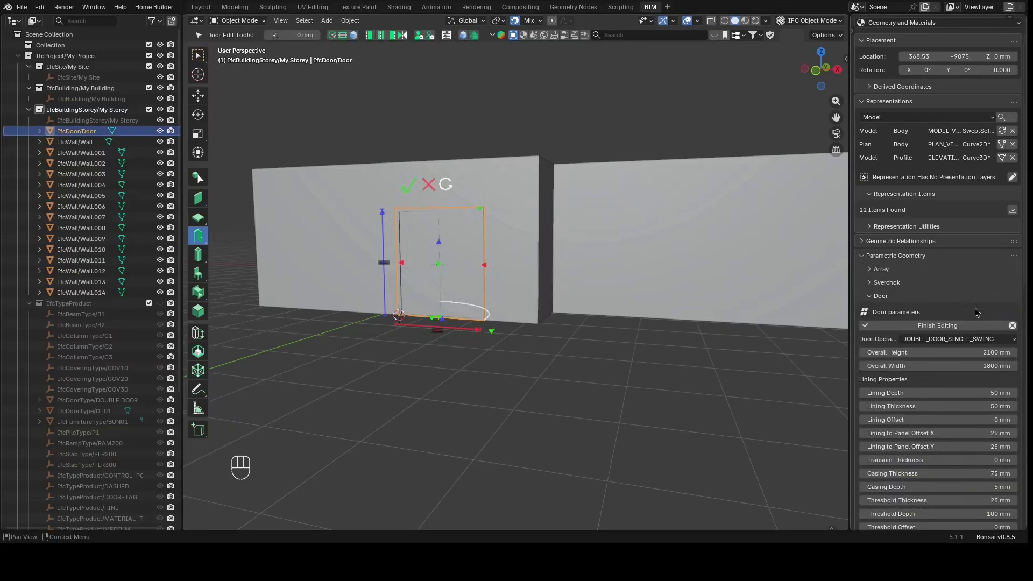
scroll(914, 370, "down", 10)
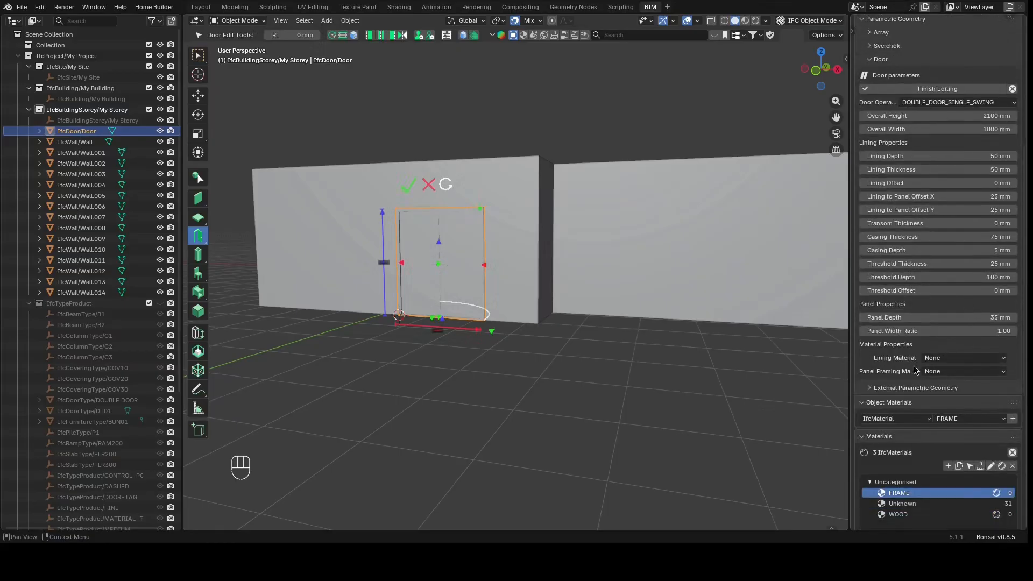
left_click(941, 359)
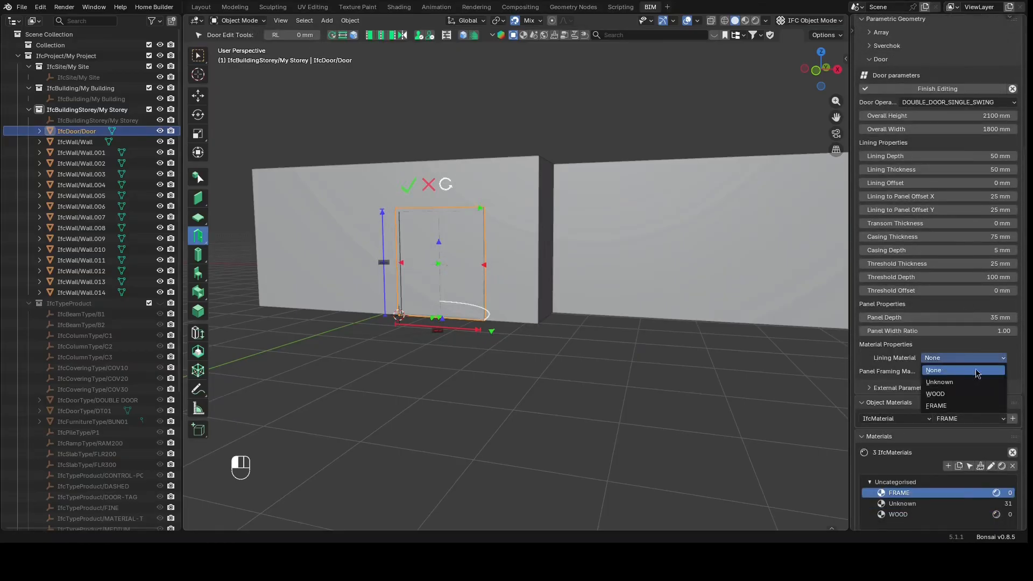
left_click(958, 407)
left_click(941, 376)
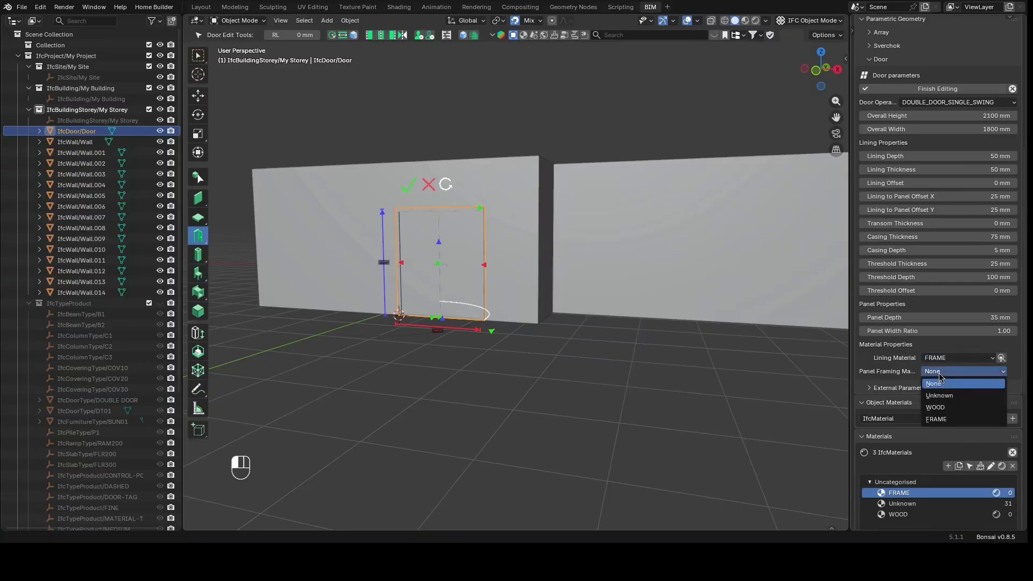
left_click(946, 412)
scroll(930, 371, "up", 4)
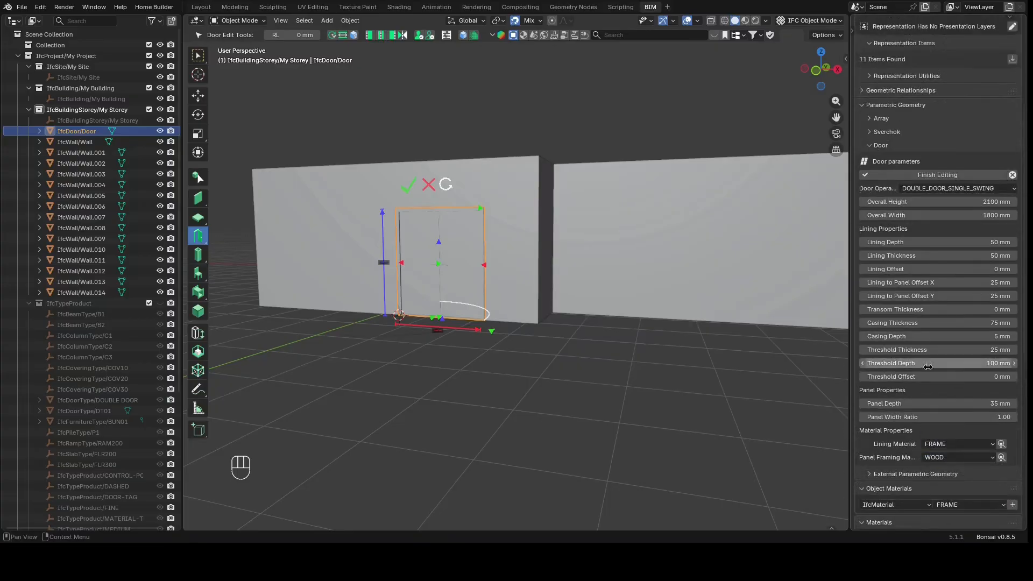
left_click(957, 176)
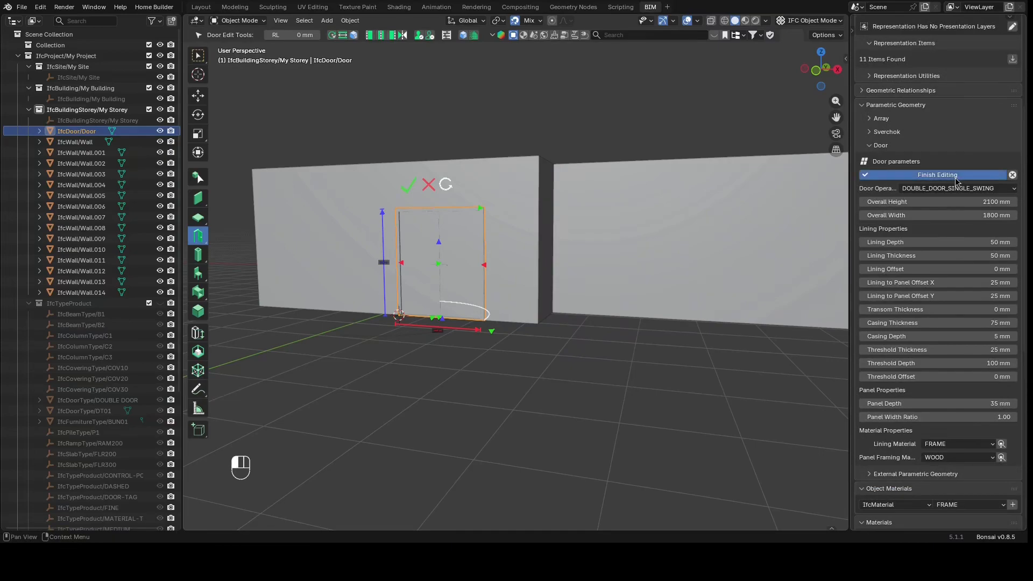
Deselect the door and zoom in to inspect the door's new materials in the viewport
left_click(585, 461)
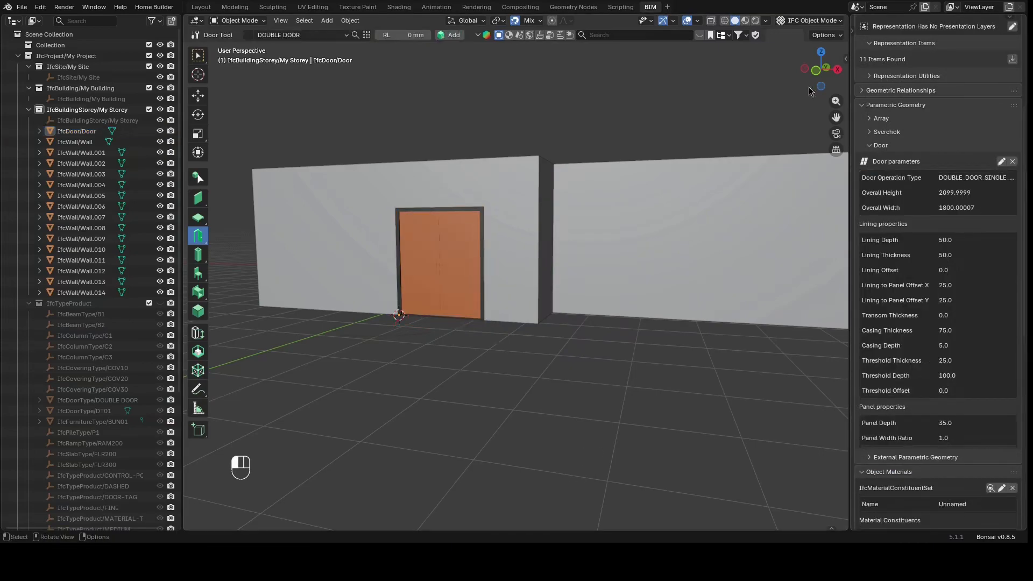
left_click_drag(815, 75, 866, 88)
scroll(415, 214, "up", 4)
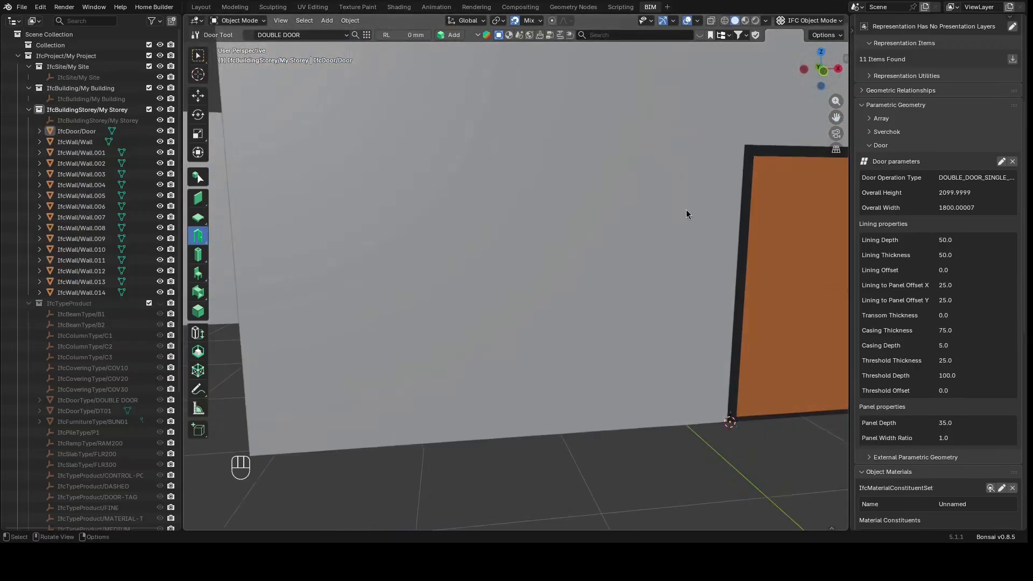
scroll(686, 211, "down", 3)
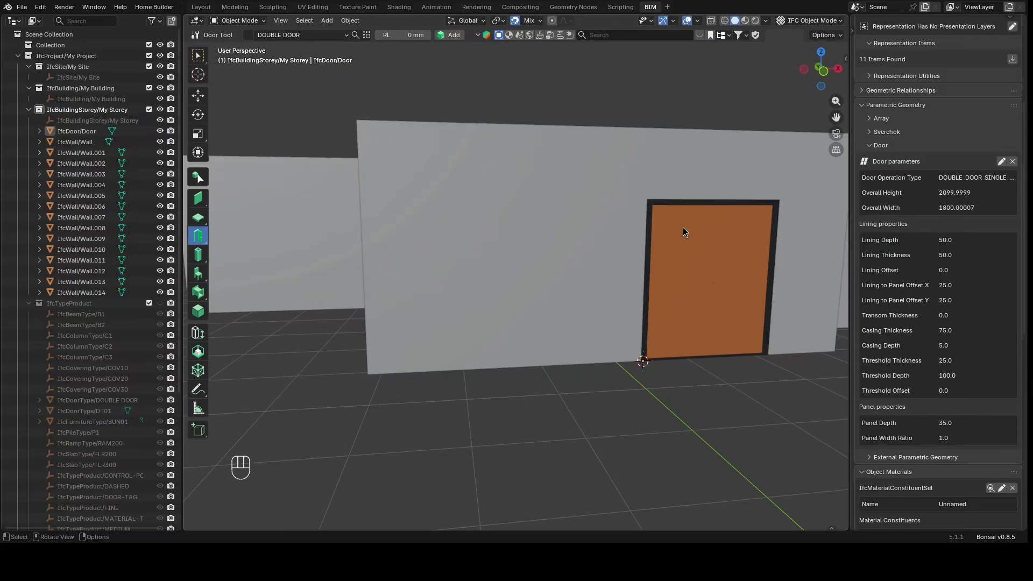
scroll(680, 231, "down", 3)
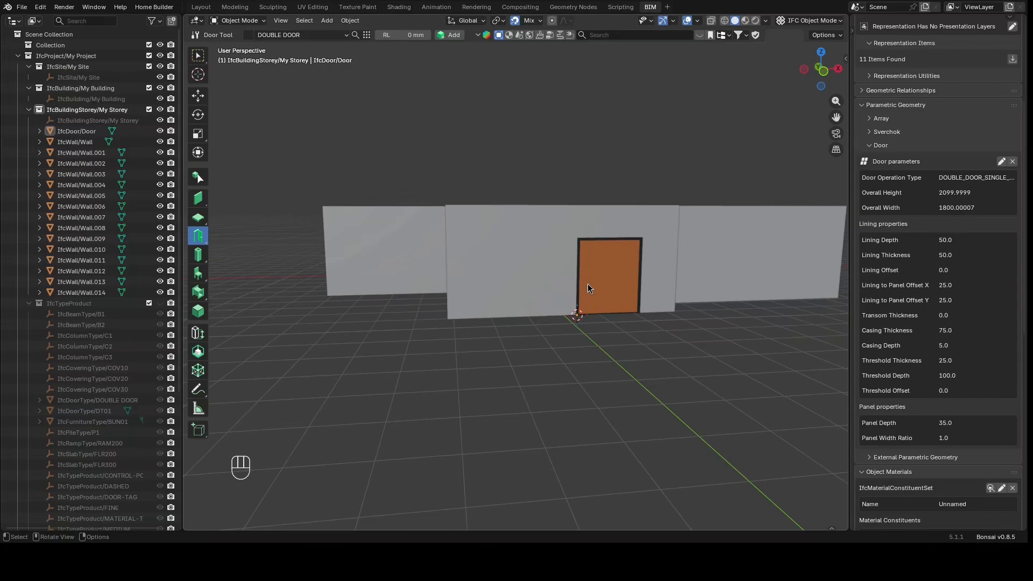
Open the material properties and examine the Frame material settings of the door
left_click(852, 31)
left_click(858, 234)
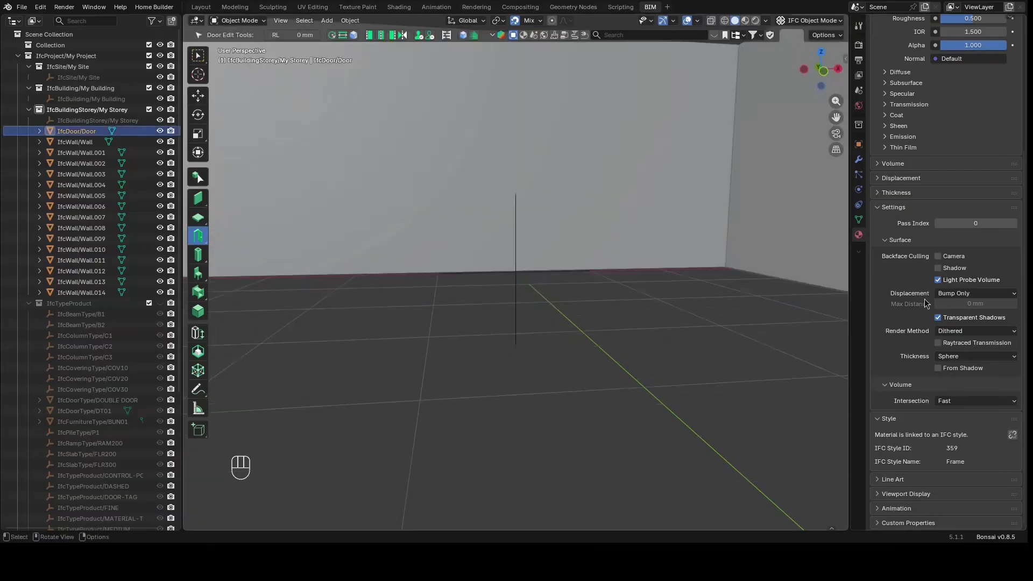
scroll(924, 303, "up", 5)
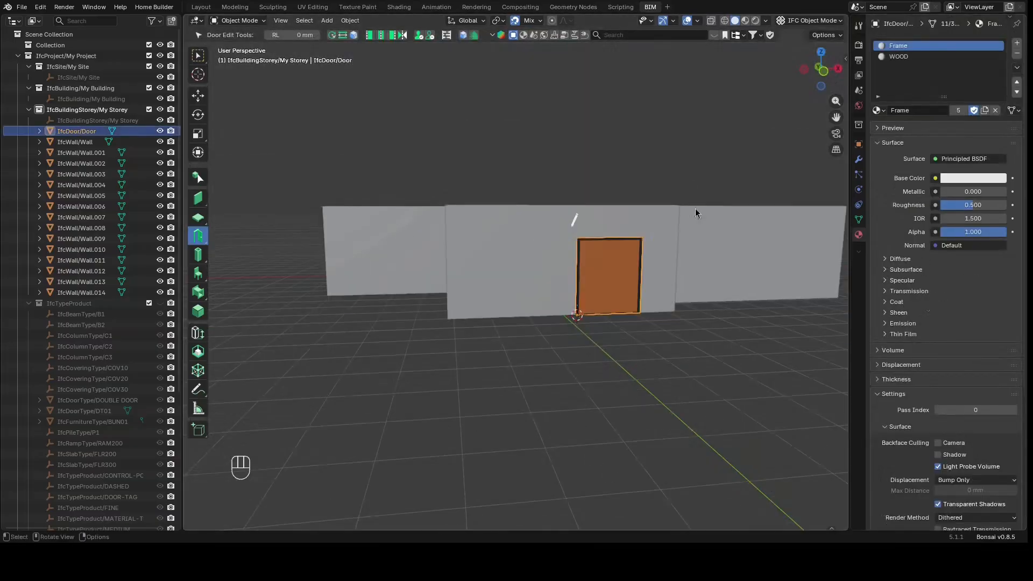
scroll(637, 273, "up", 3)
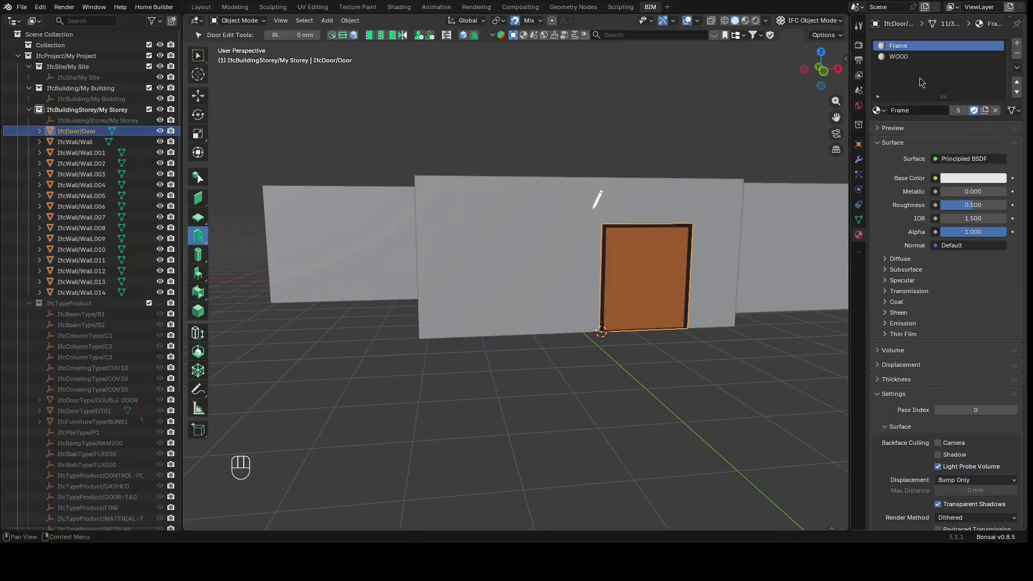
scroll(919, 81, "down", 4)
scroll(674, 243, "down", 6)
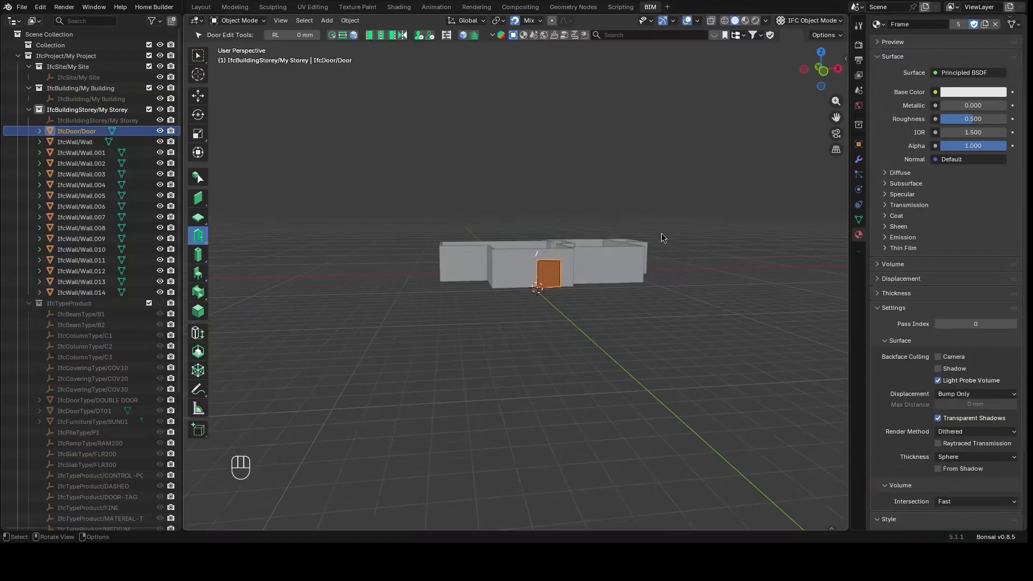
scroll(663, 236, "up", 2)
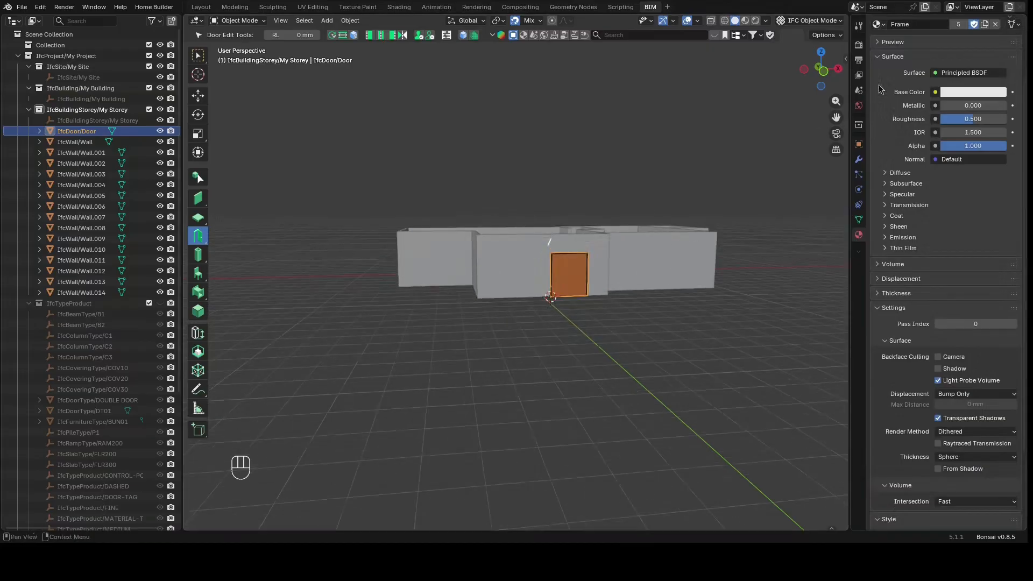
Orbit and zoom around the building to review the walls and the placed door
left_click(859, 27)
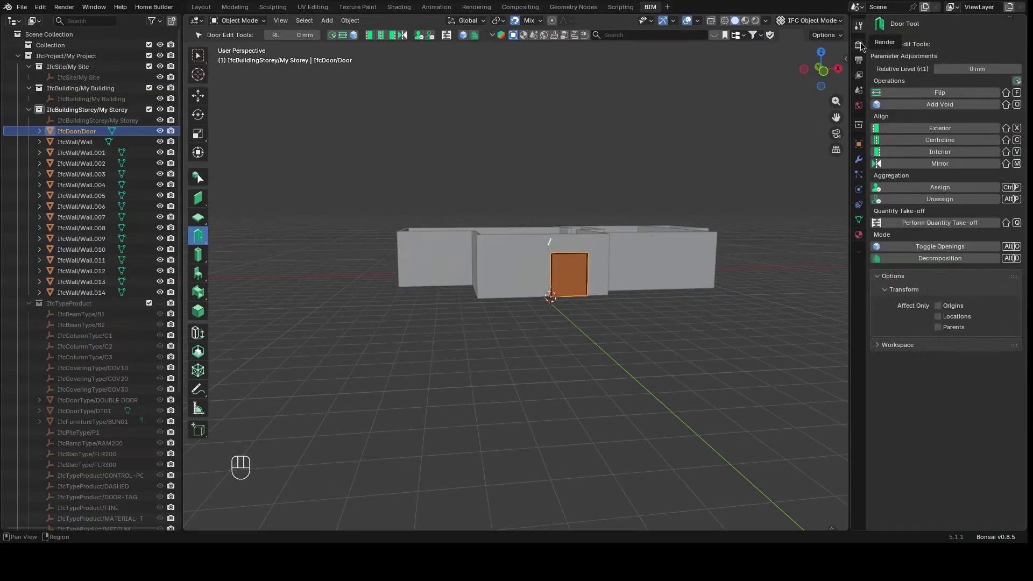
left_click(860, 45)
left_click(736, 321)
left_click_drag(810, 72, 801, 144)
scroll(446, 350, "up", 2)
scroll(452, 337, "down", 3)
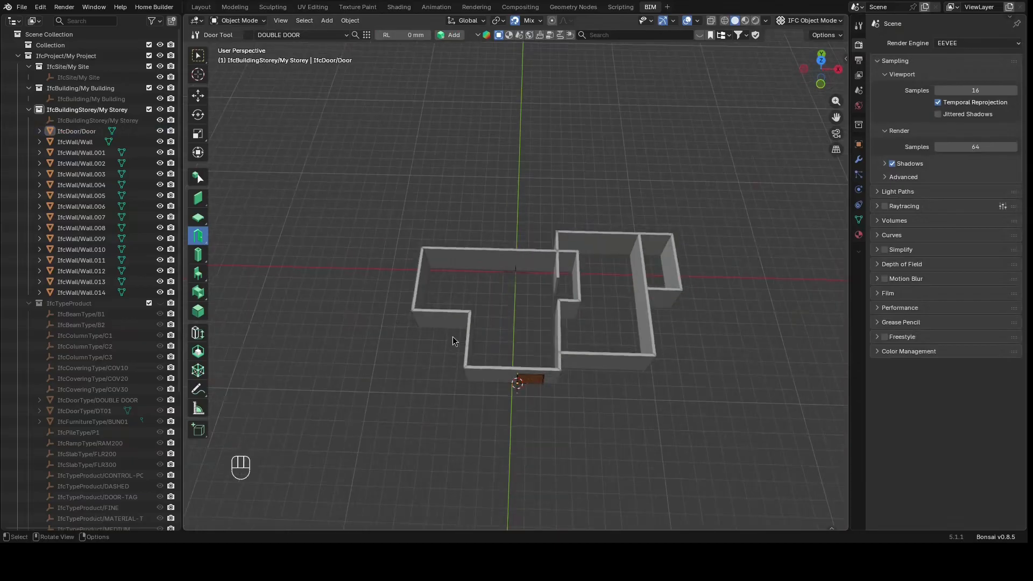
scroll(453, 325, "down", 3)
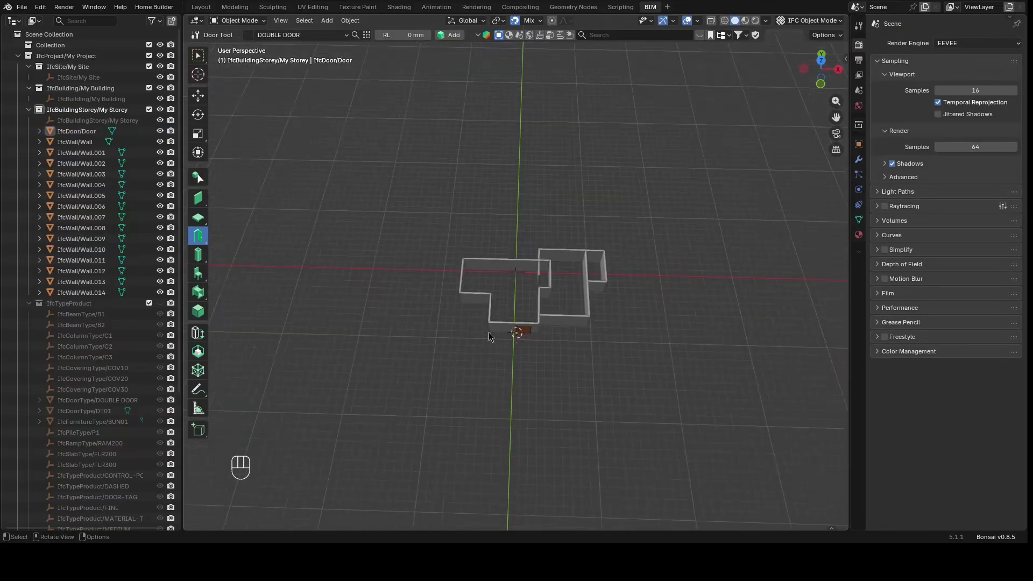
scroll(491, 341, "up", 4)
scroll(525, 346, "up", 1)
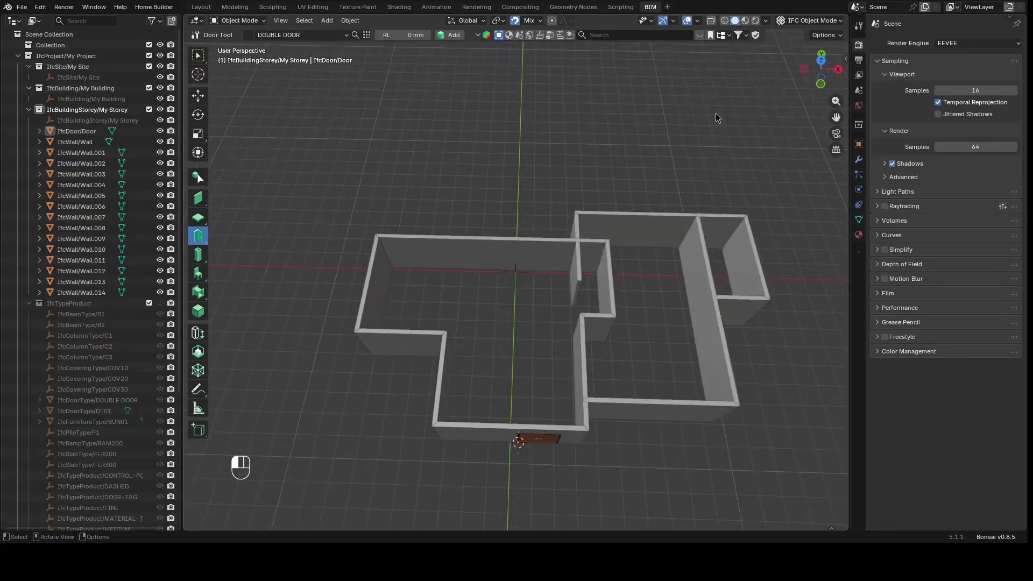
mouse_move(802, 76)
left_mouse_down()
mouse_move(744, 55)
mouse_move(749, 32)
mouse_move(795, 41)
mouse_move(814, 63)
left_mouse_up()
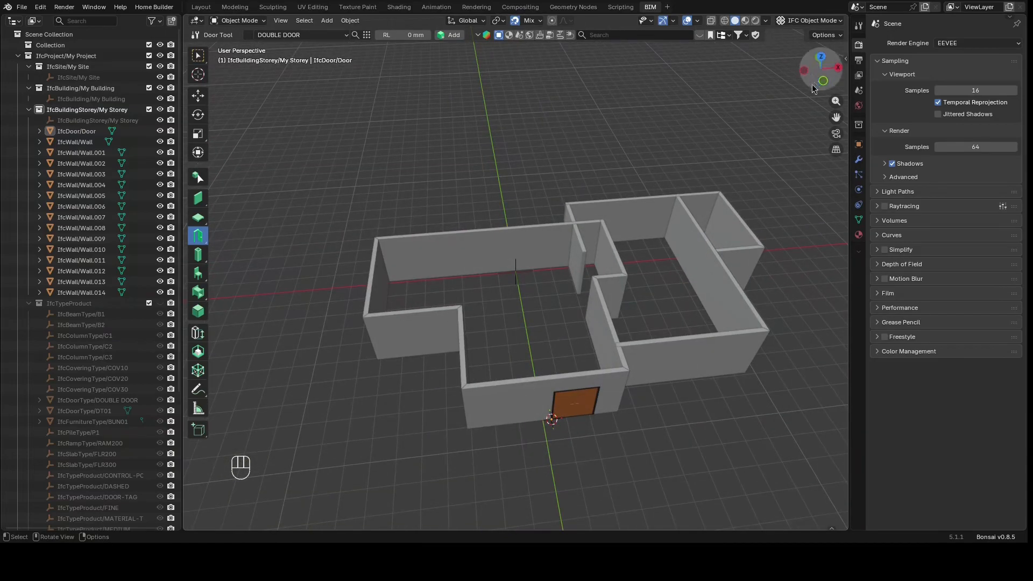
left_click_drag(813, 82, 823, 45)
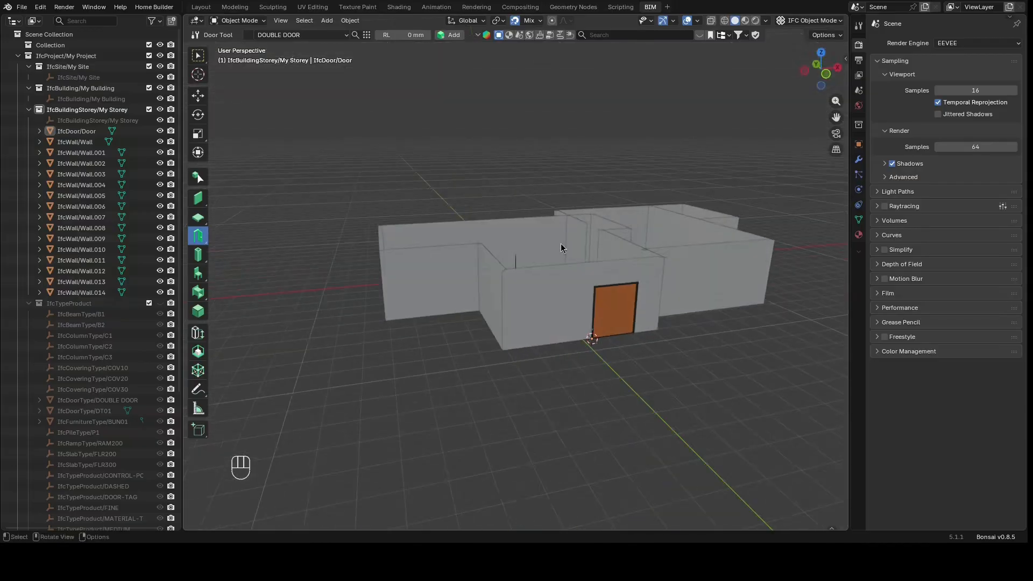
key("ctrl")
scroll(531, 257, "up", 5)
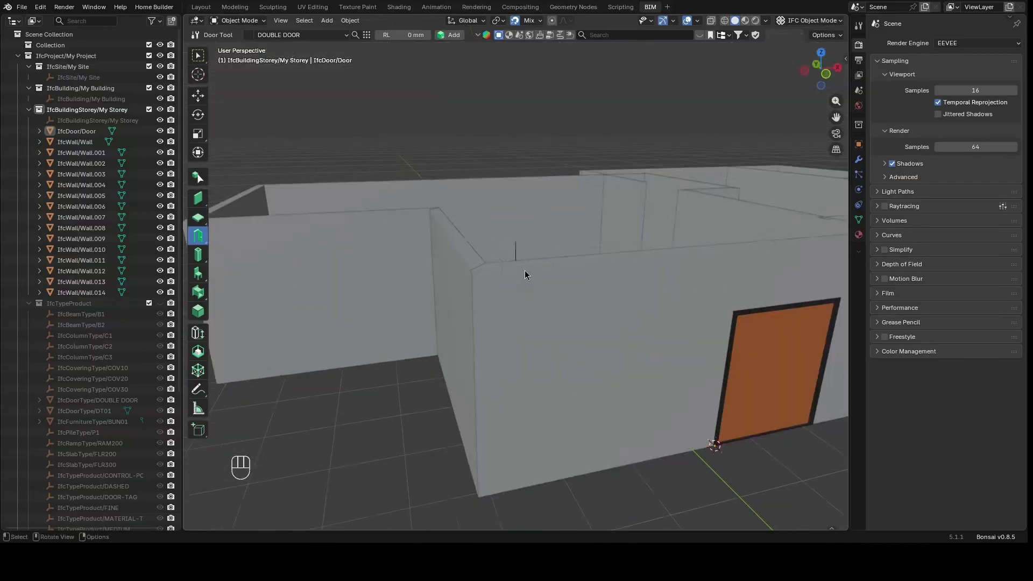
Place the 3D cursor on top of the wall corner
left_click(198, 74)
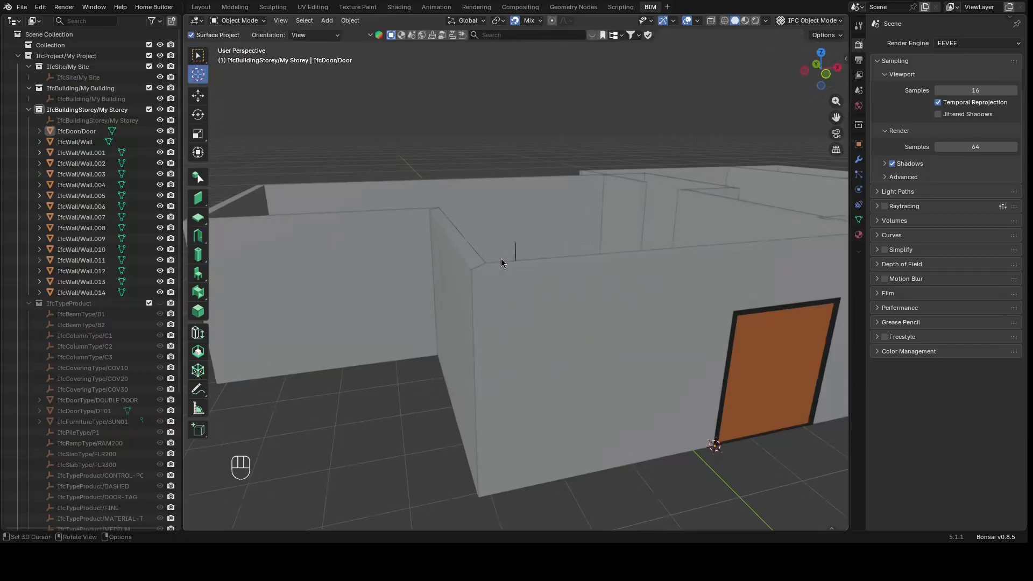
left_click(481, 263)
left_click(197, 56)
Add a mesh plane at the 3D cursor
key("shift+a")
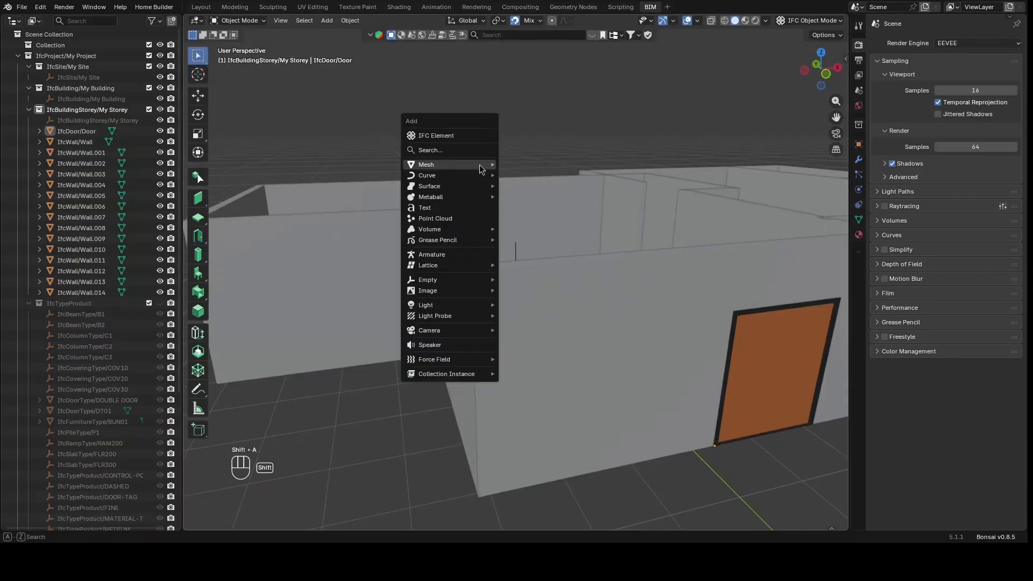
key("Escape")
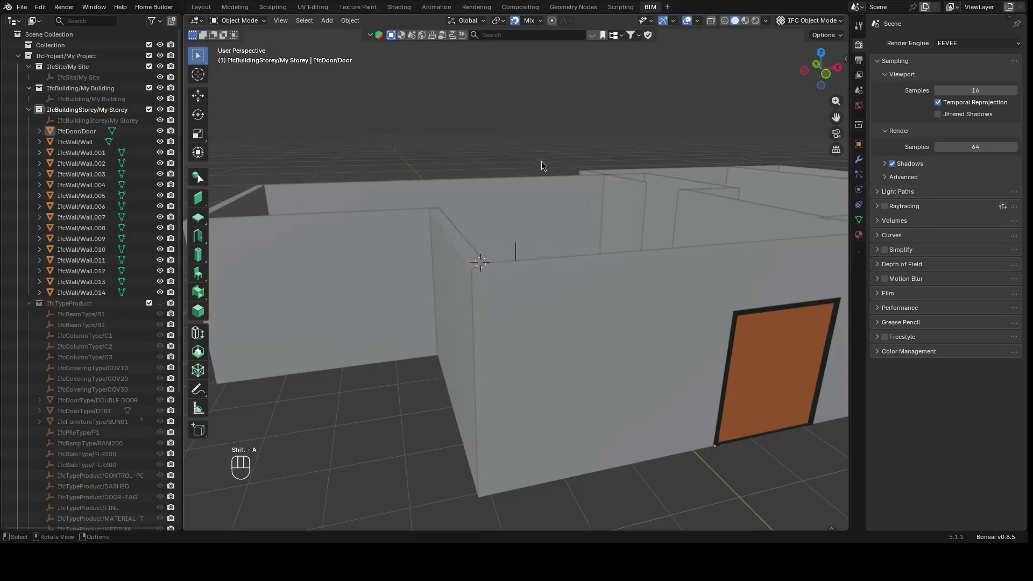
key("shift+a")
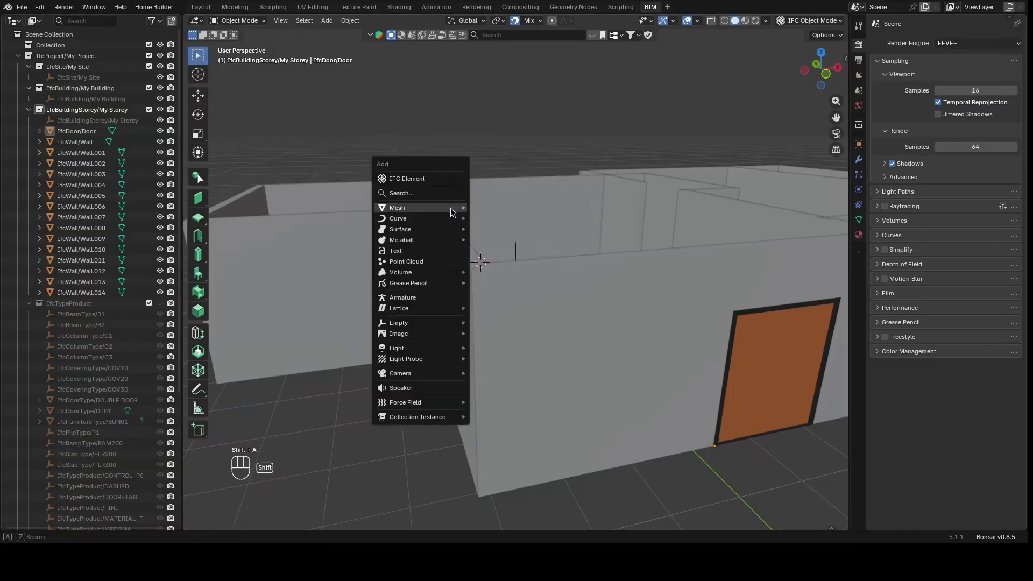
mouse_move(455, 209)
left_click(486, 205)
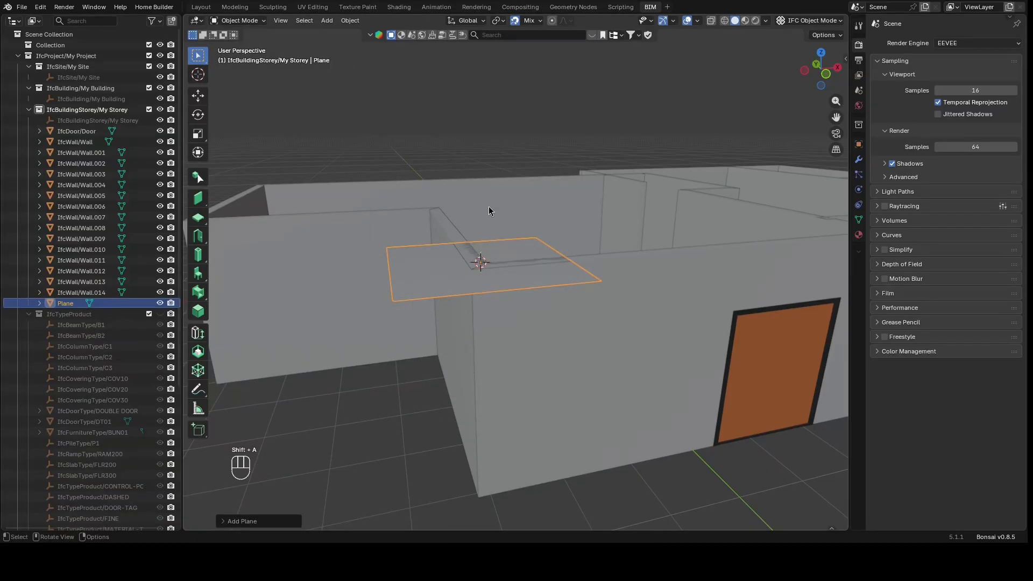
Set the plane's IFC products to IfcElement and its class to IfcRoof
left_click(859, 90)
left_click(887, 45)
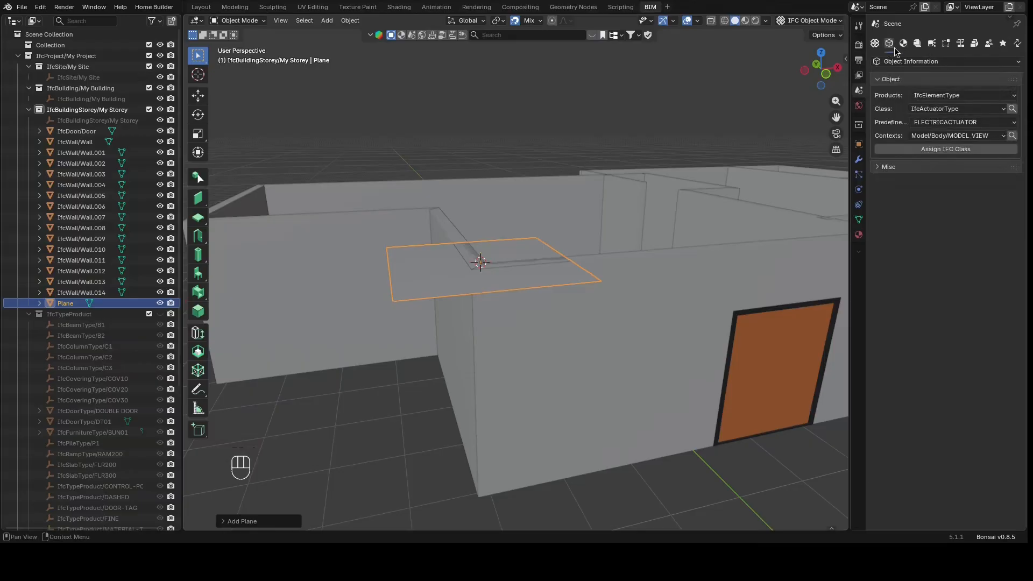
left_click(931, 96)
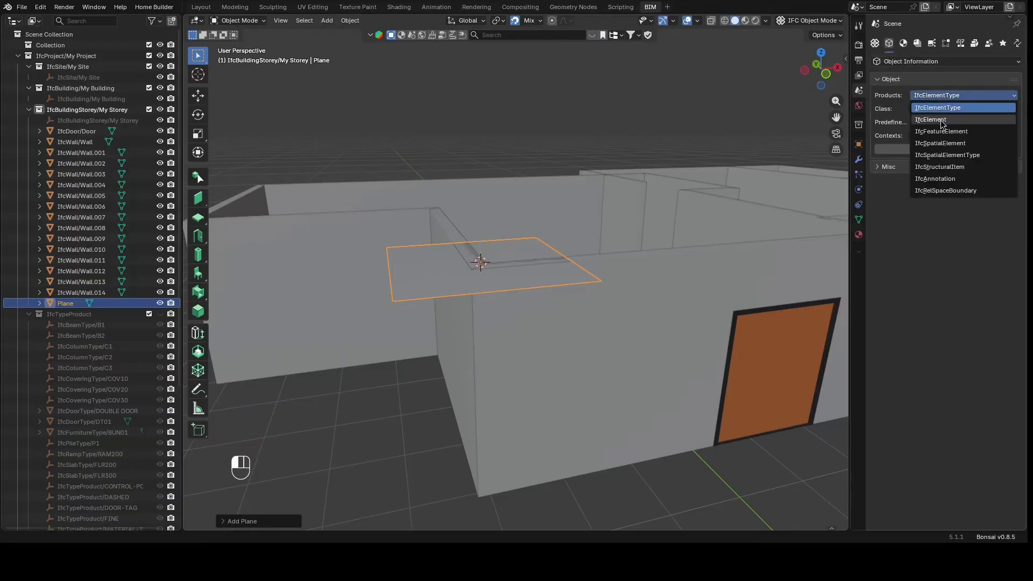
left_click(962, 125)
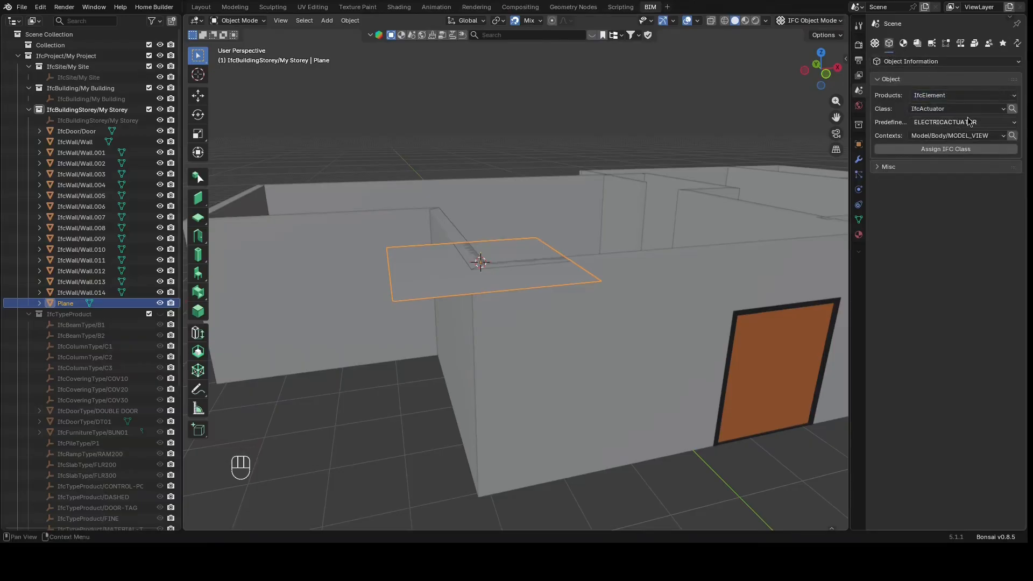
left_click(1012, 109)
left_click(928, 125)
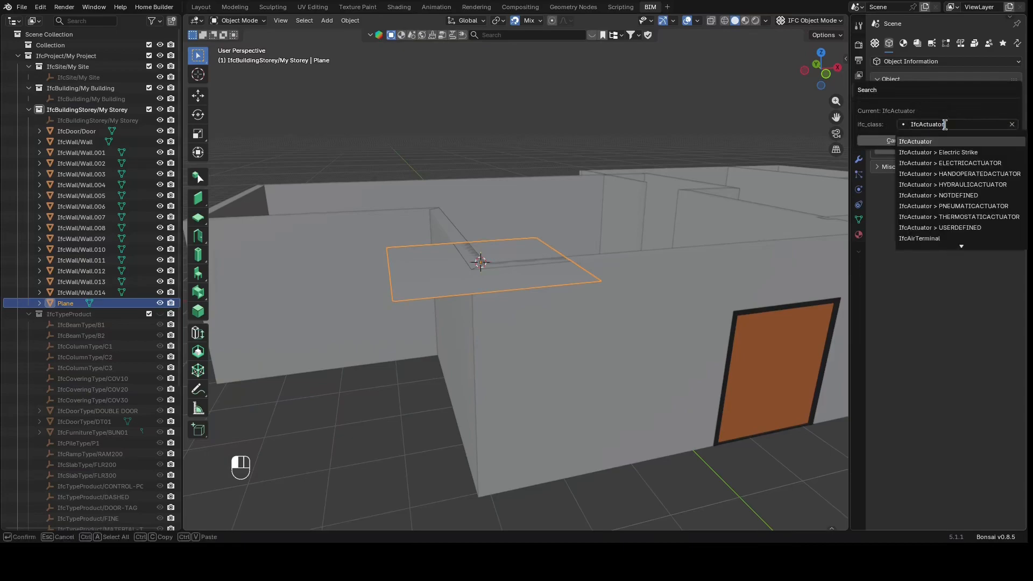
key("BackSpace")
key("BackSpace")
key("BackSpace")
key("BackSpace")
key("BackSpace")
key("BackSpace")
key("BackSpace")
key("BackSpace")
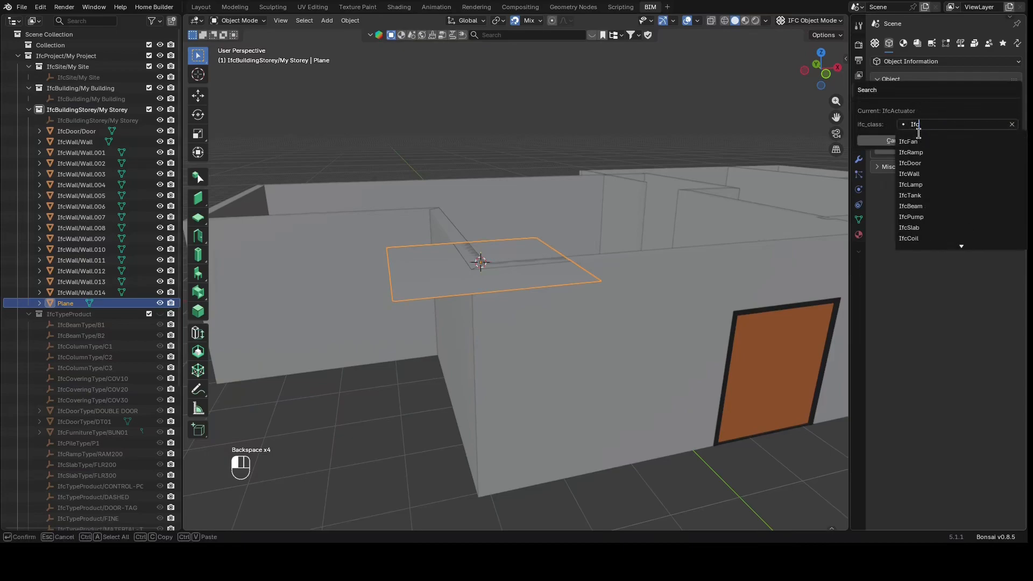
type("roo")
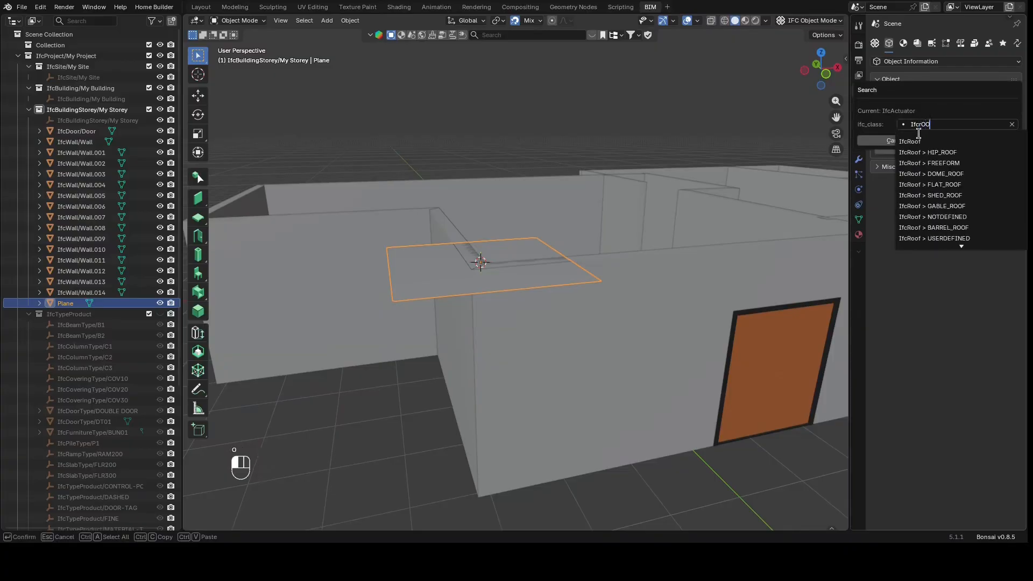
left_click(918, 142)
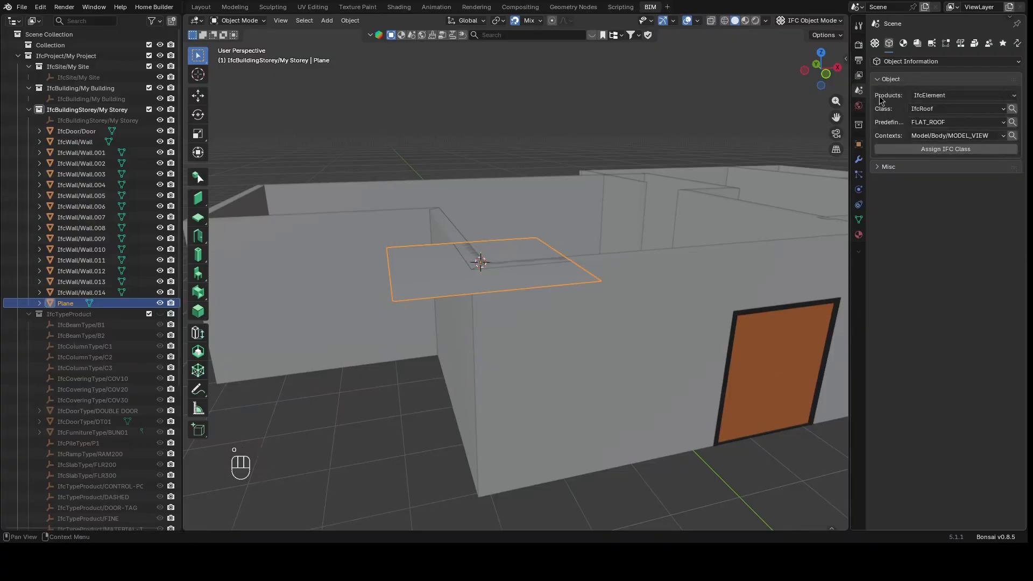
Set the plane's predefined type to HIP_ROOF and assign the IfcRoof class to it
left_click(949, 122)
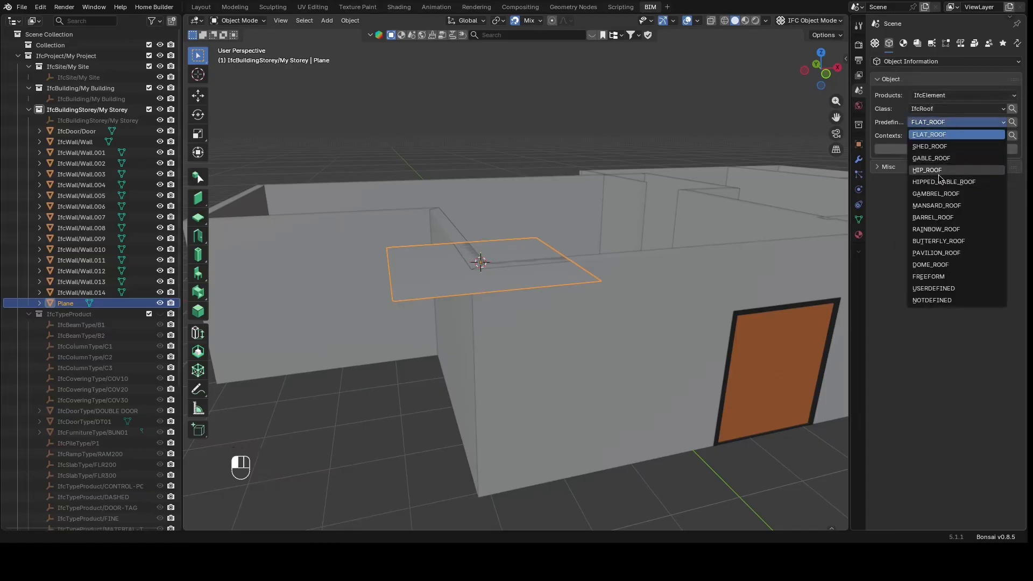
left_click(941, 171)
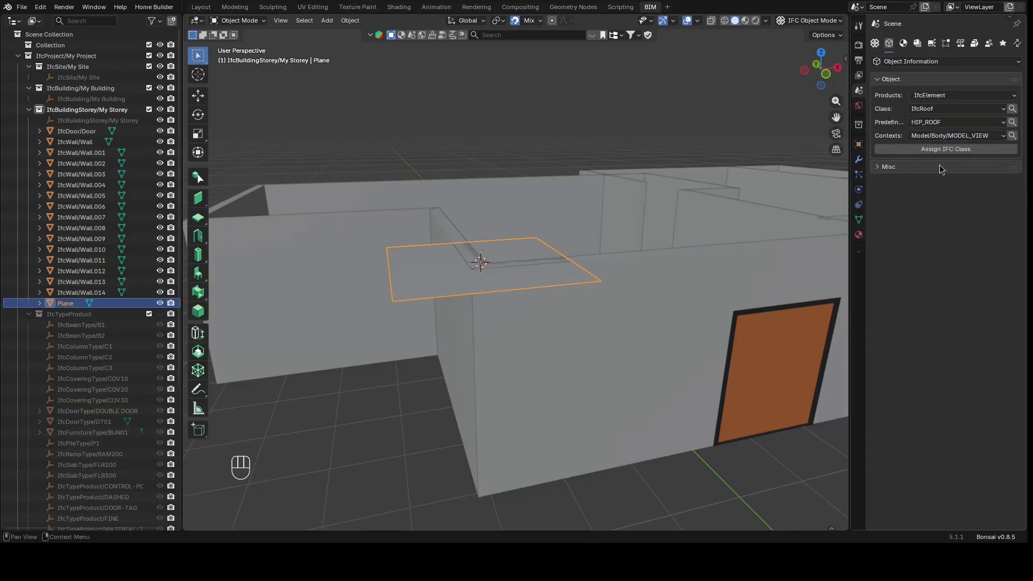
left_click(929, 152)
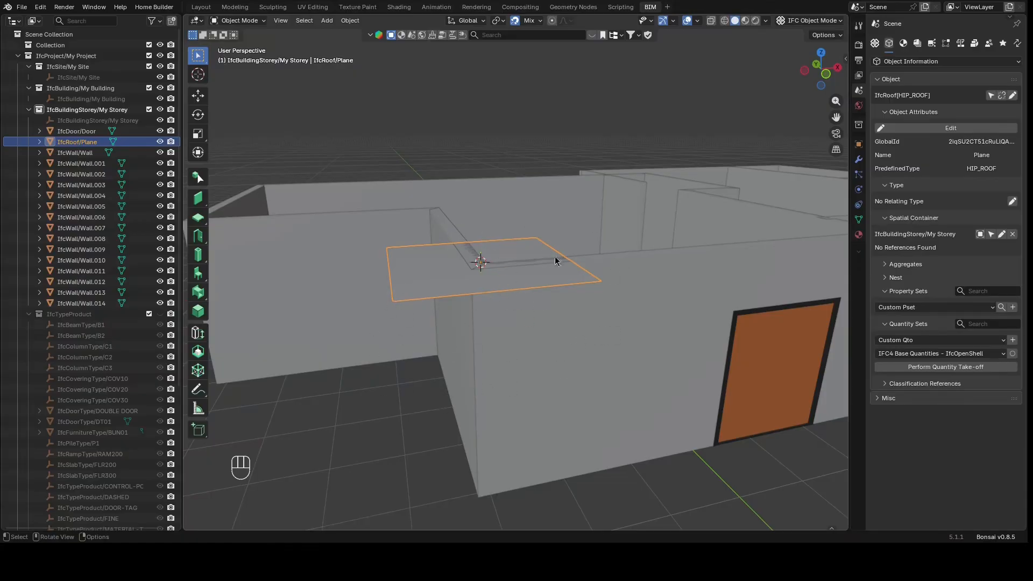
Add parametric Roof geometry to the roof object in its geometry properties
left_click(905, 44)
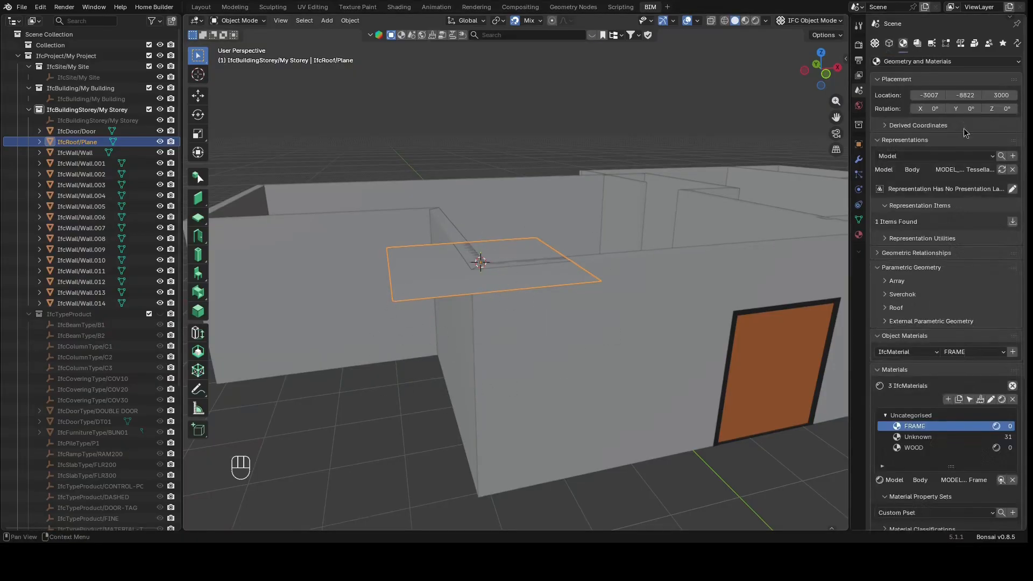
left_click(903, 310)
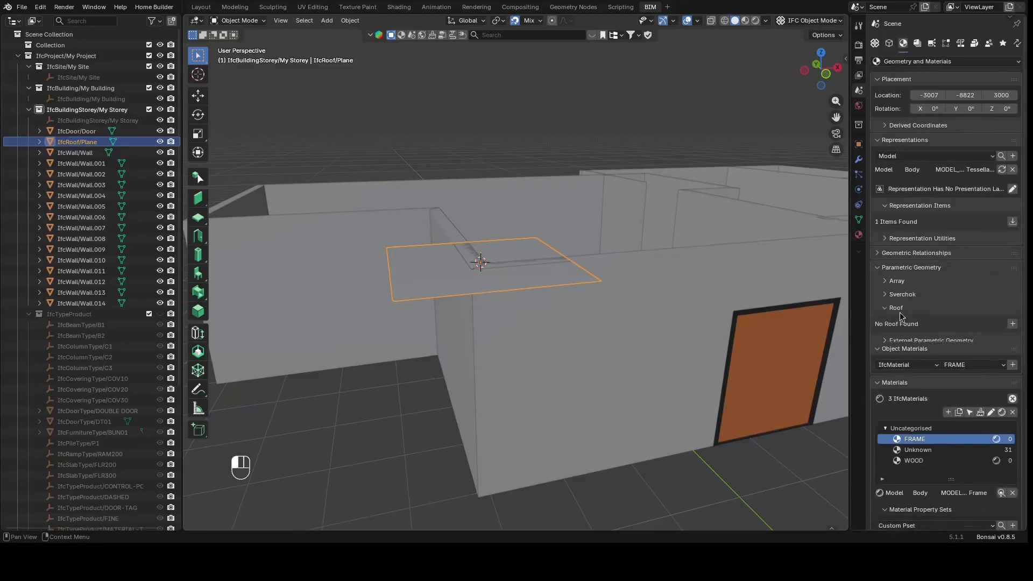
left_click(1012, 323)
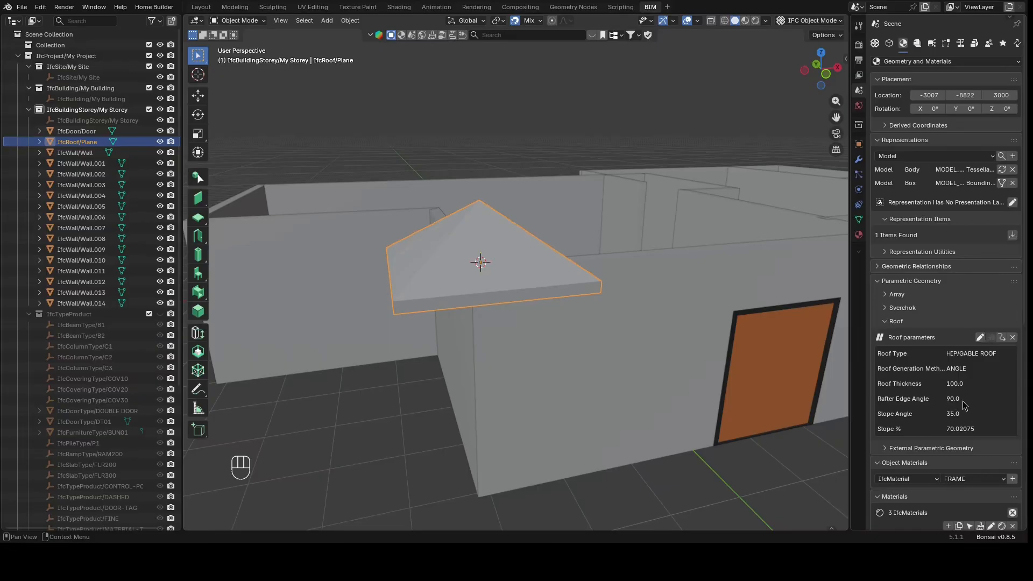
Enter roof path editing in top view and move the outline's top edge along Y onto the wall line
scroll(963, 399, "down", 2)
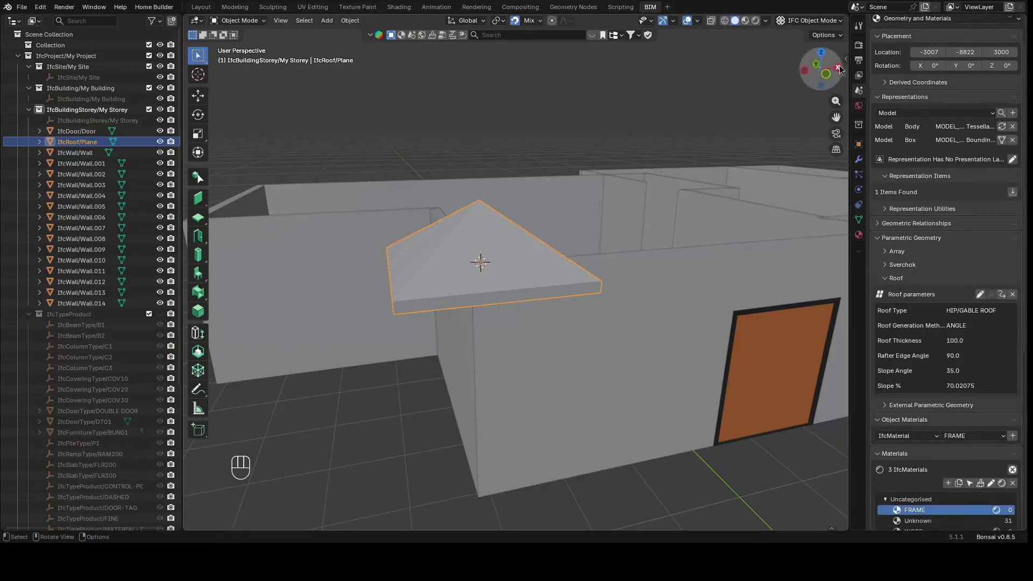
left_click_drag(829, 74, 769, 81)
scroll(683, 182, "down", 4)
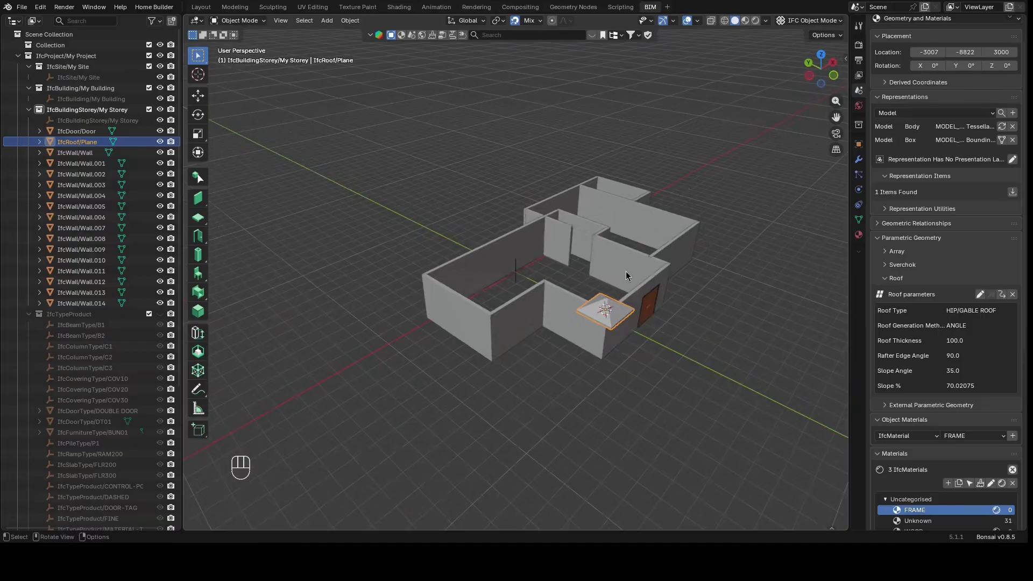
scroll(650, 329, "up", 2)
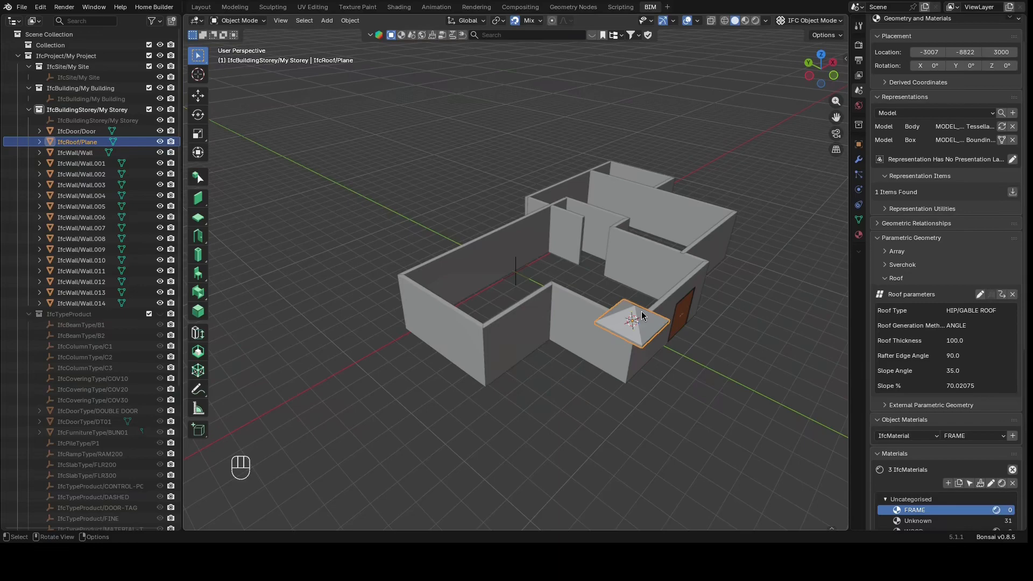
key("KP_7")
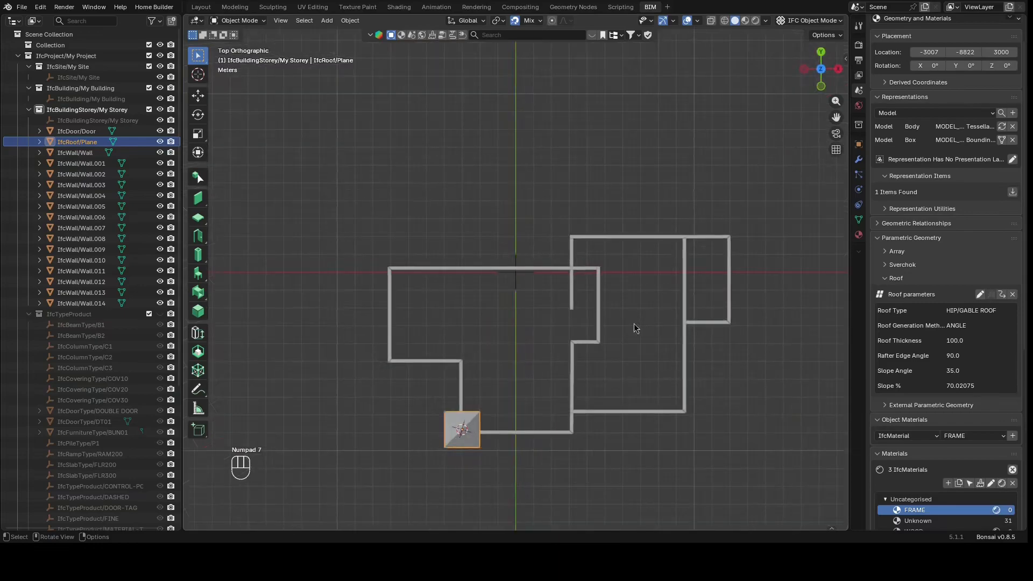
key("7")
key("7")
key("Tab")
scroll(488, 468, "up", 3)
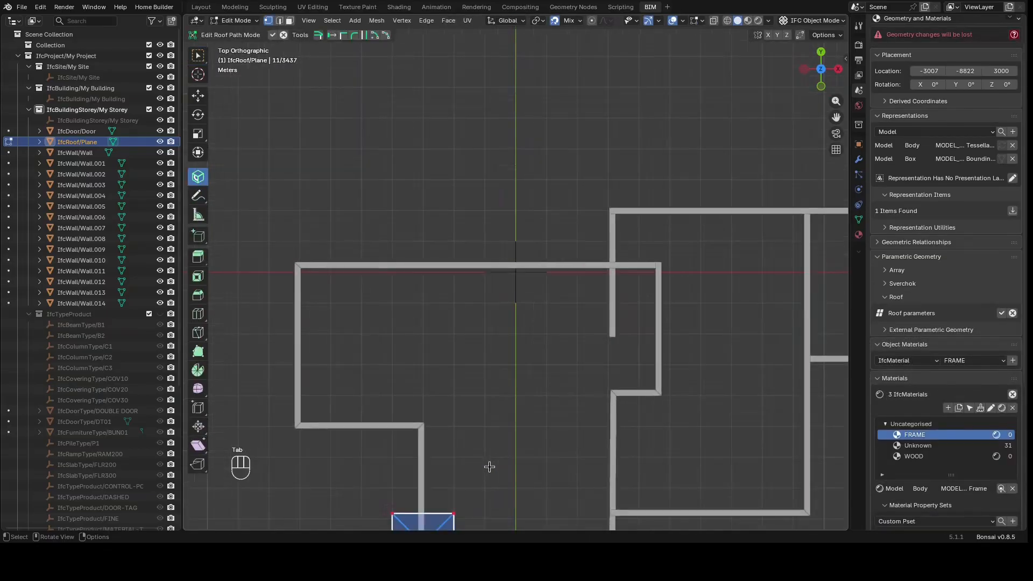
scroll(489, 468, "down", 4)
scroll(489, 468, "up", 2)
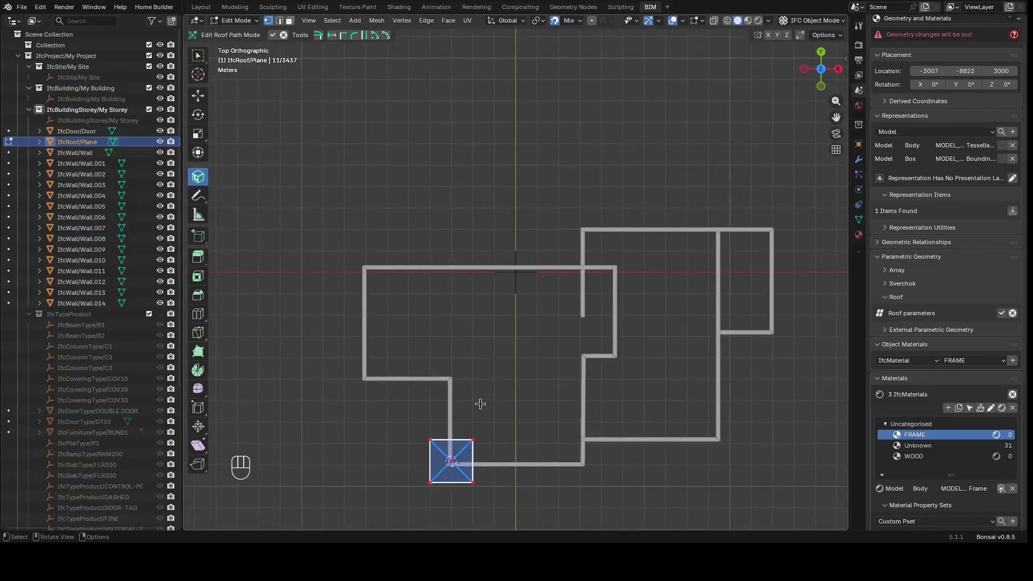
key("2")
left_click(452, 433)
key("g")
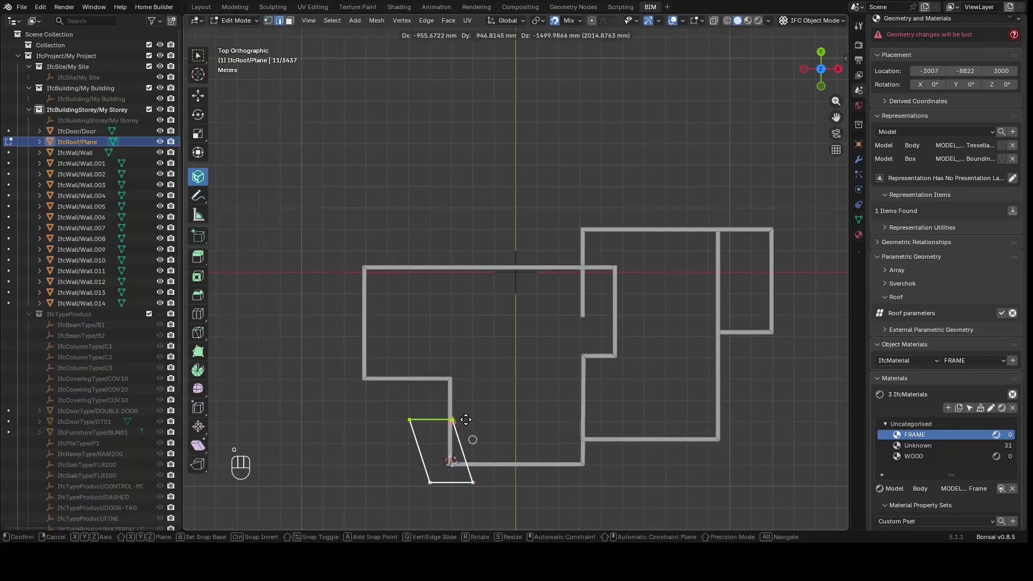
key("y")
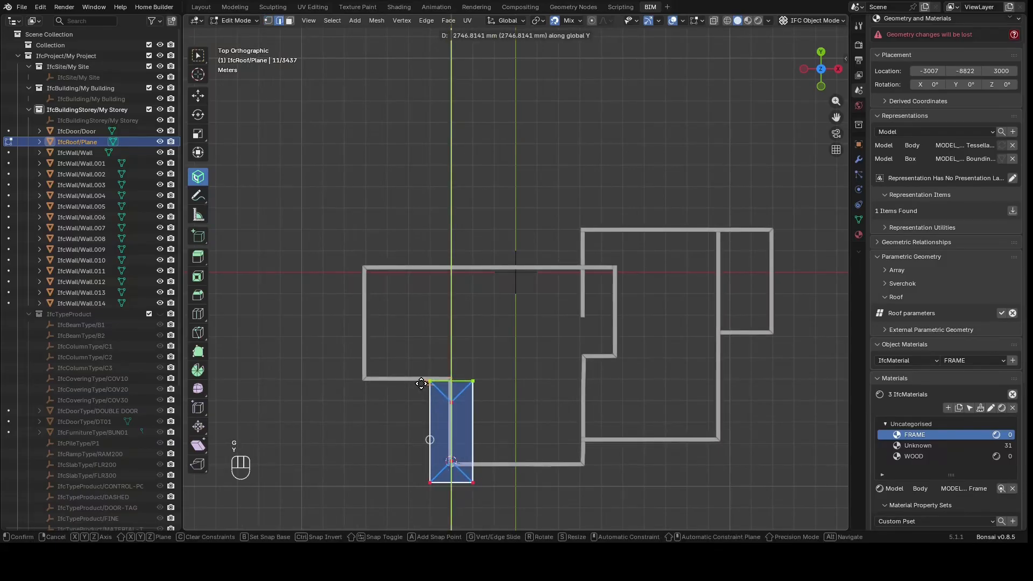
left_click(424, 386)
Move the outline's left and right edges along X and its bottom edge along Y to align with the walls
left_click(432, 413)
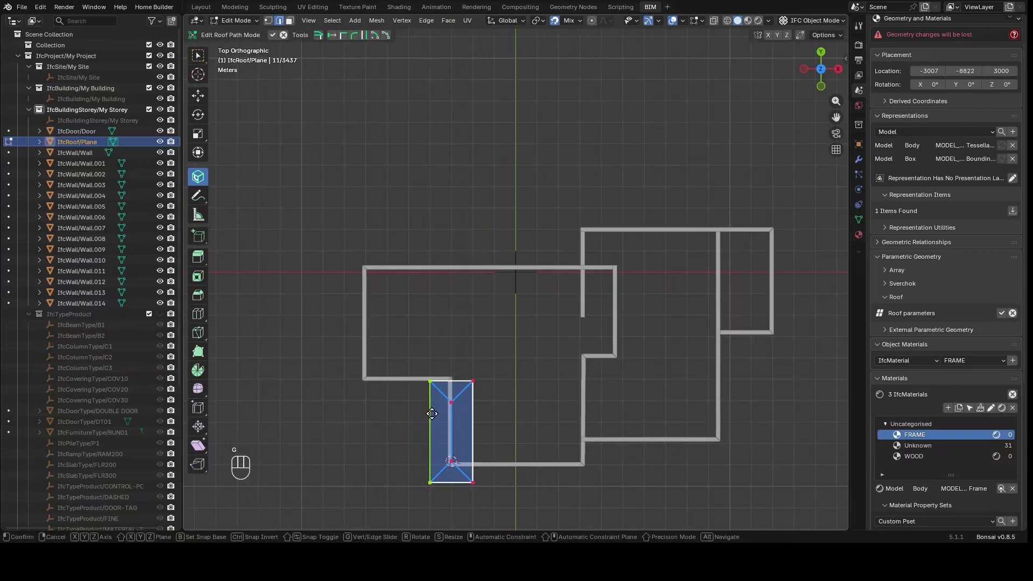
key("g")
key("x")
left_click(444, 414)
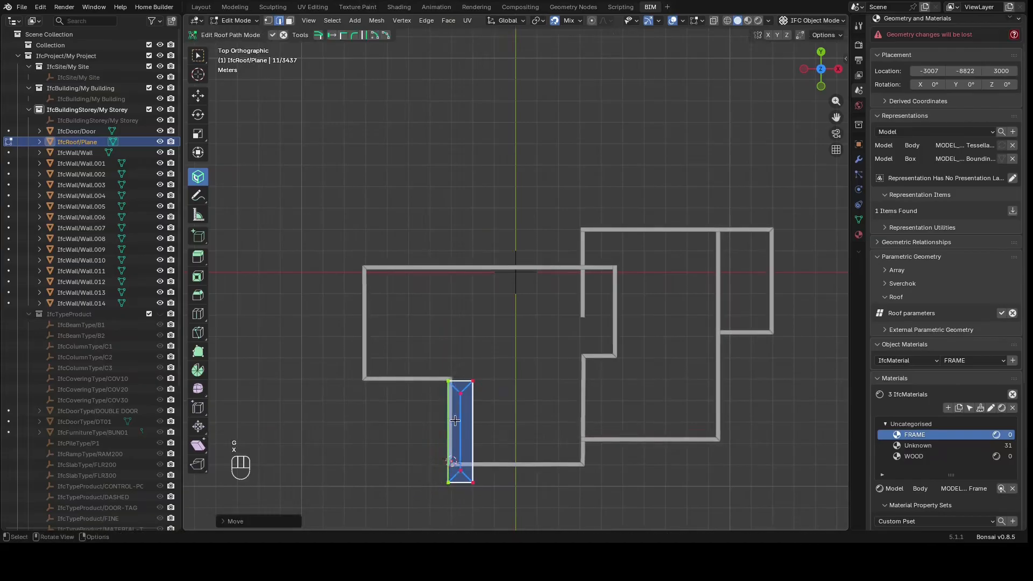
left_click(472, 429)
key("g")
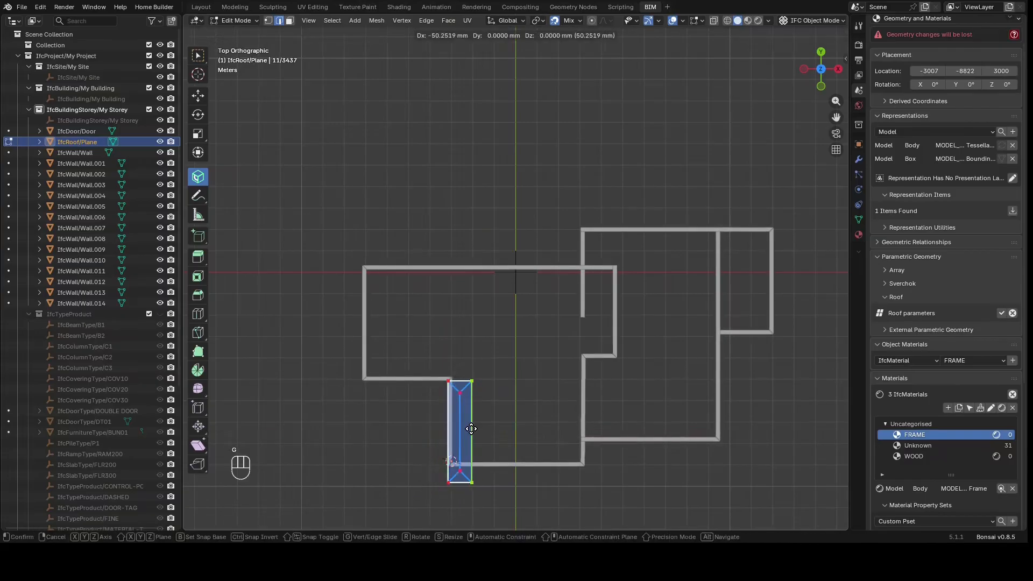
key("x")
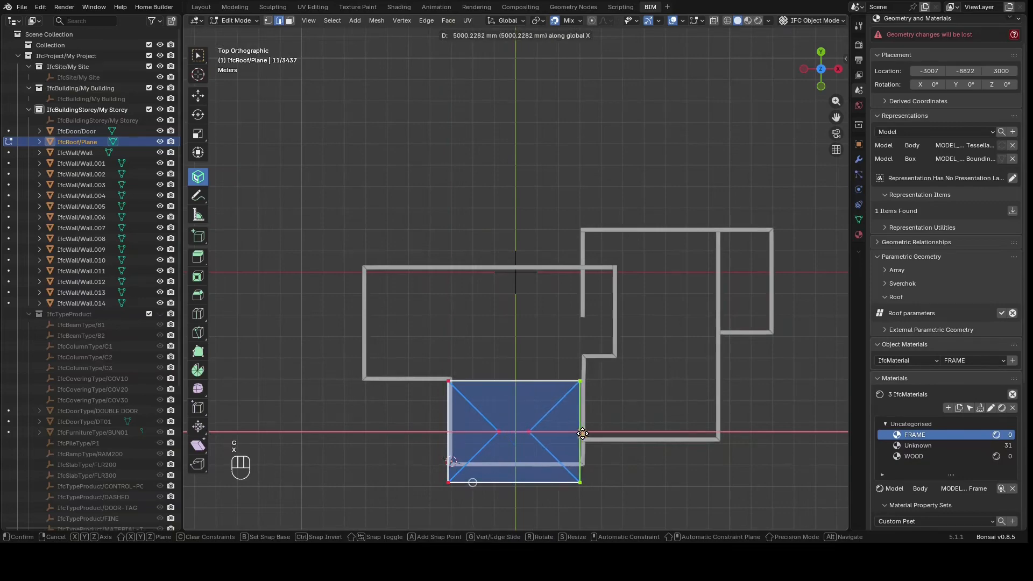
left_click(584, 433)
left_click(568, 481)
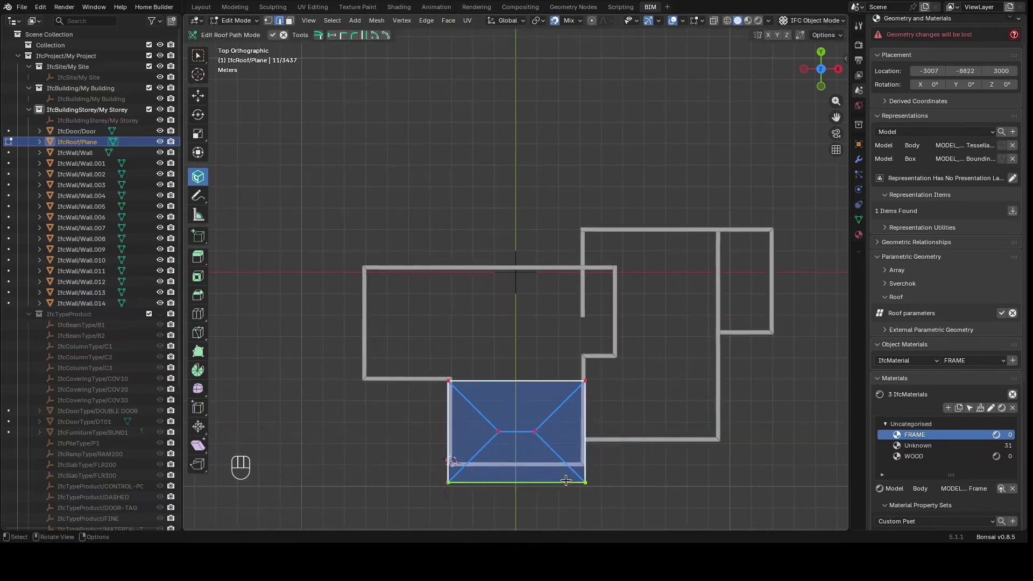
key("g")
key("y")
left_click(558, 475)
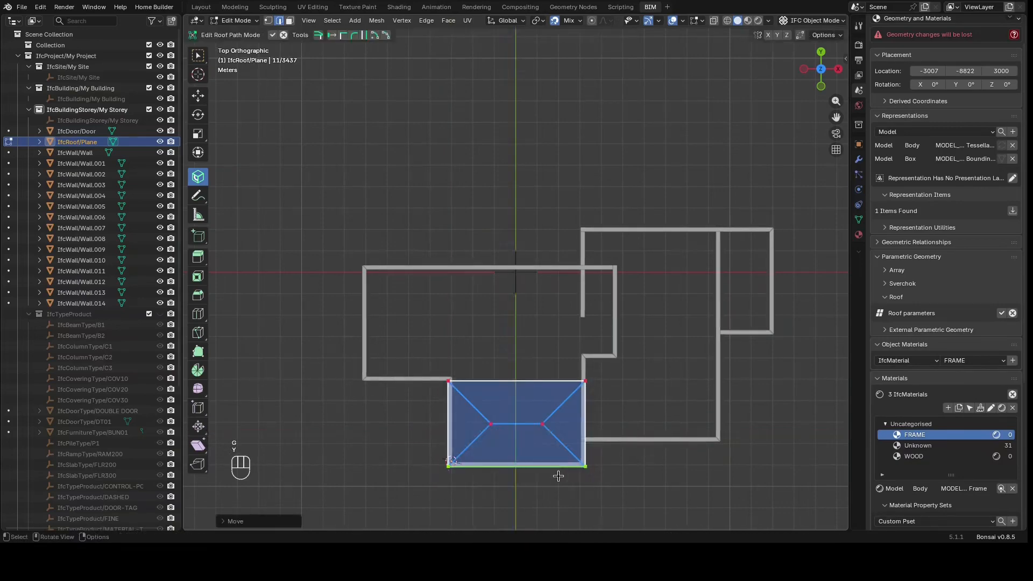
Extrude the outline's top edge along Y to the upper wall, then extrude the new left edge along X to the left wall
left_click(461, 380)
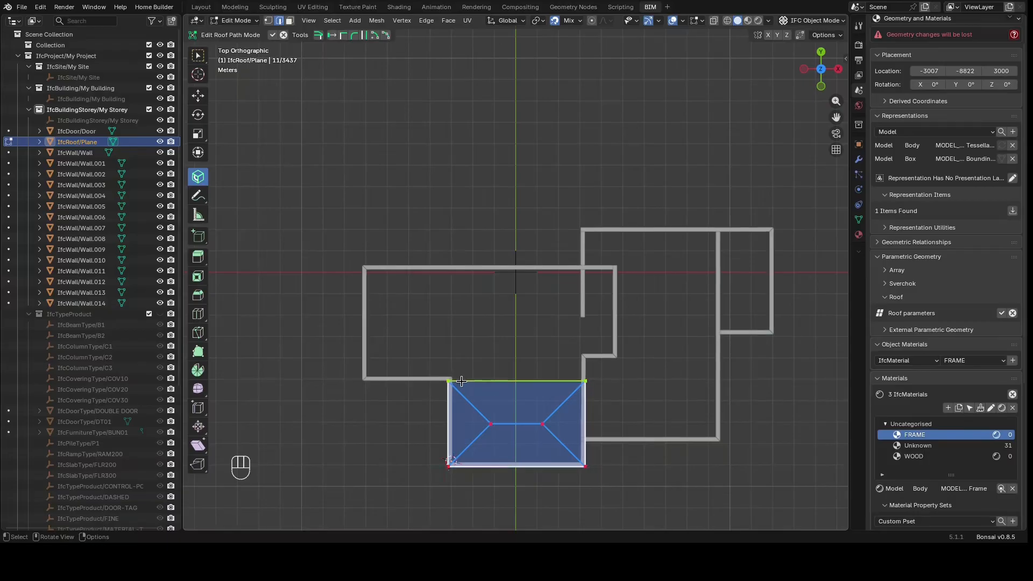
key("e")
key("y")
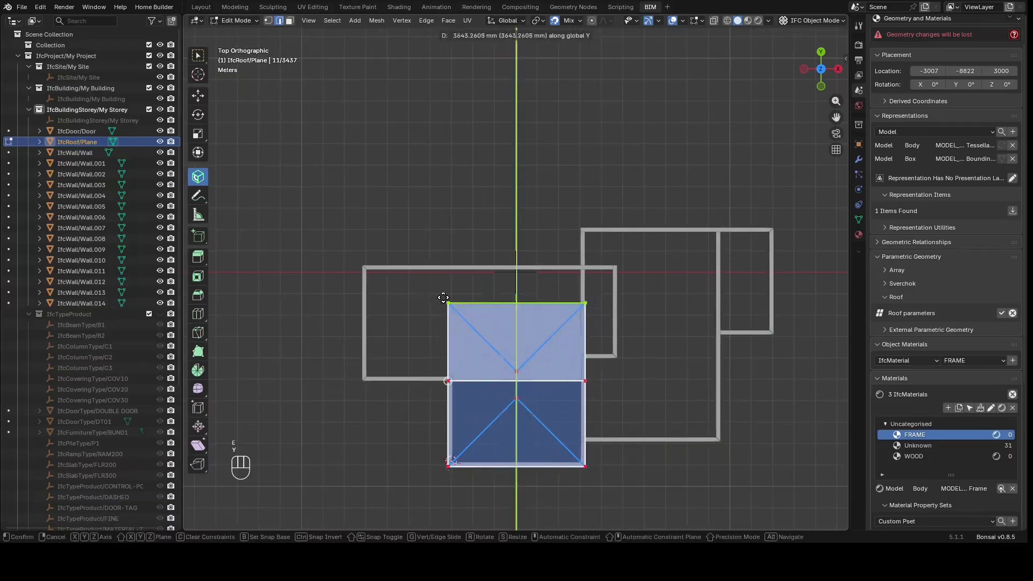
left_click(450, 295)
left_click(450, 300)
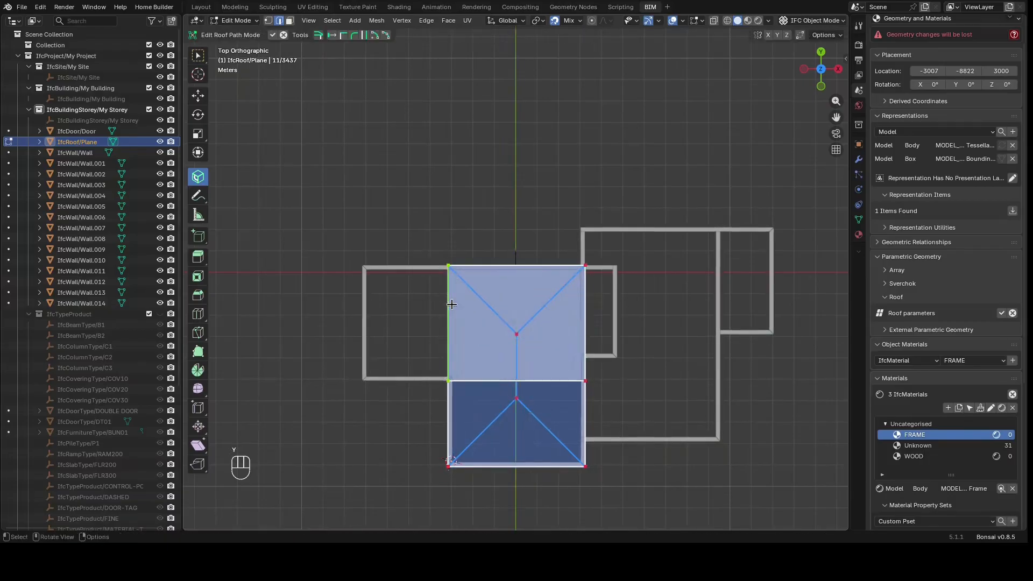
key("e")
key("x")
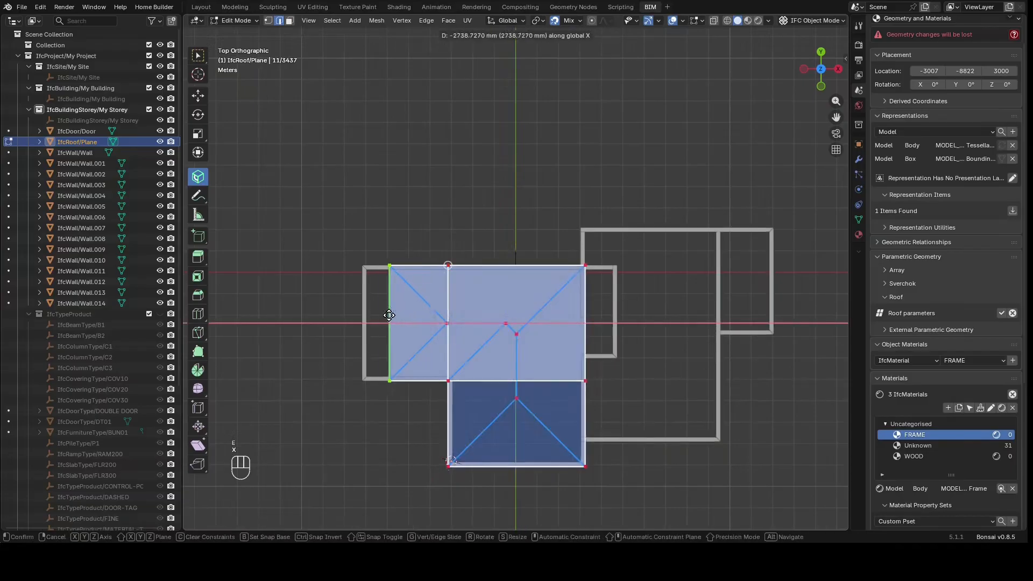
left_click(361, 321)
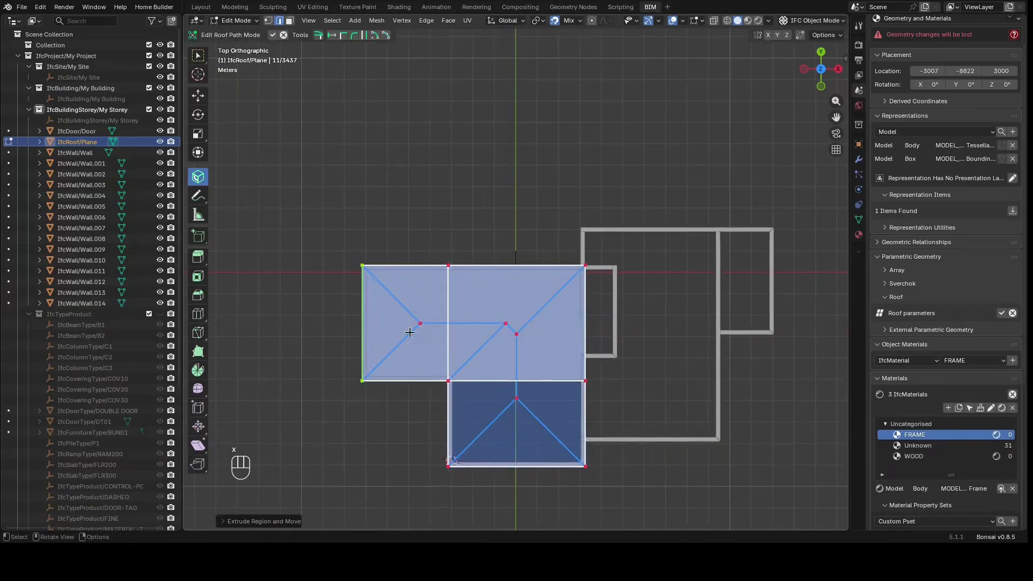
Extrude the outline's right edge along X to the right wall, then extrude the new top edge along Y to the upper wall
left_click(586, 341)
key("e")
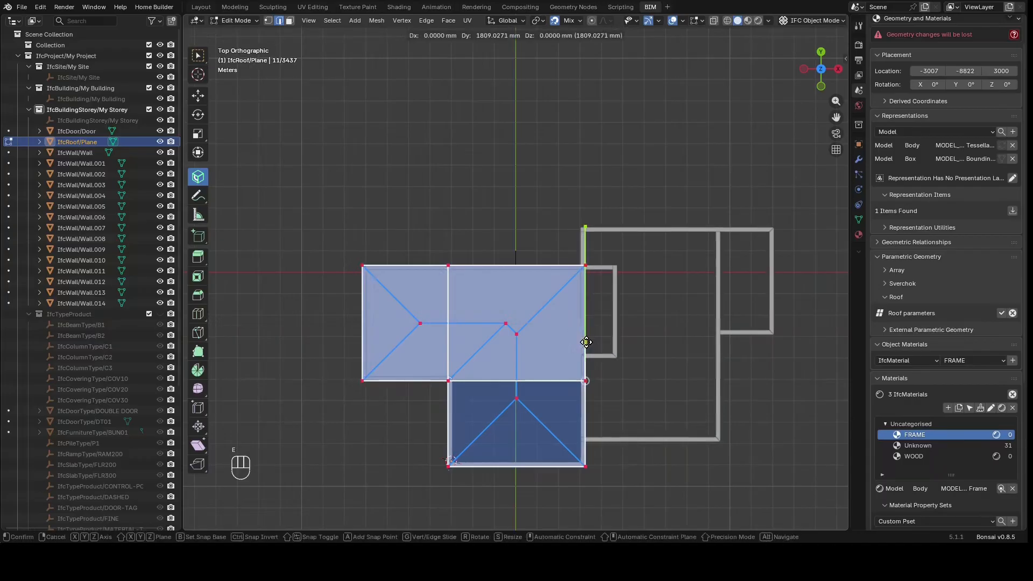
key("x")
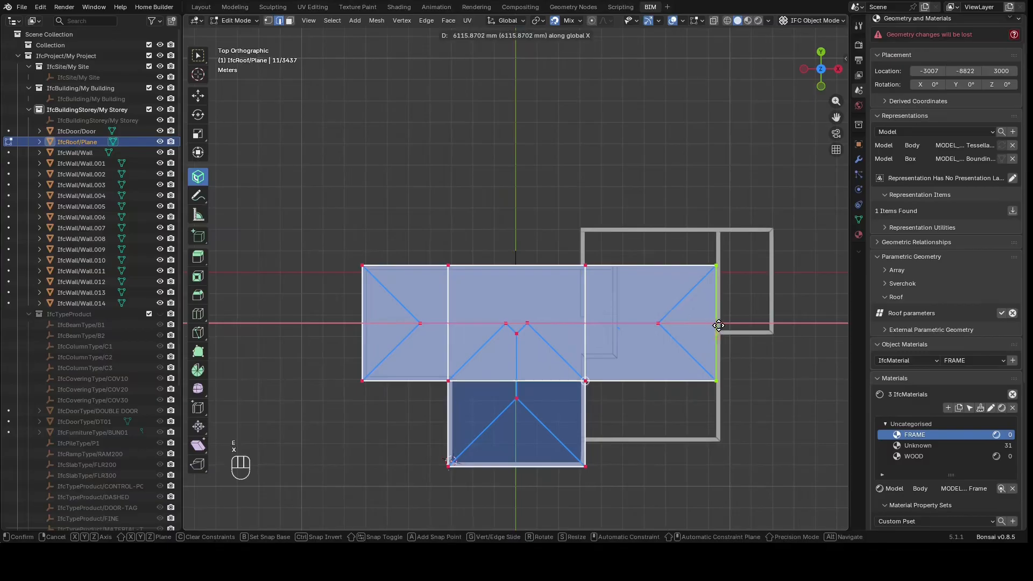
left_click(721, 325)
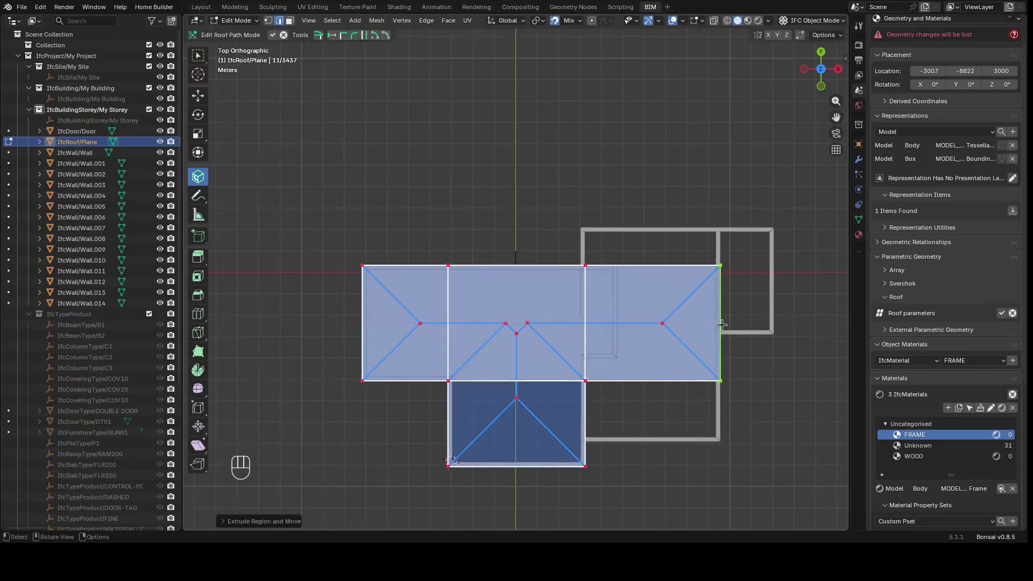
left_click(667, 277)
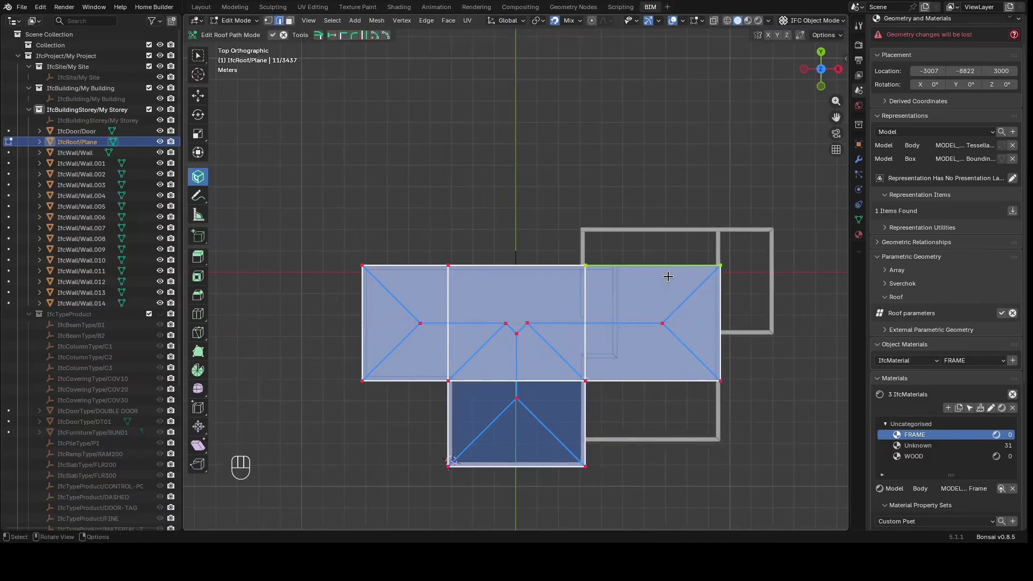
key("e")
key("y")
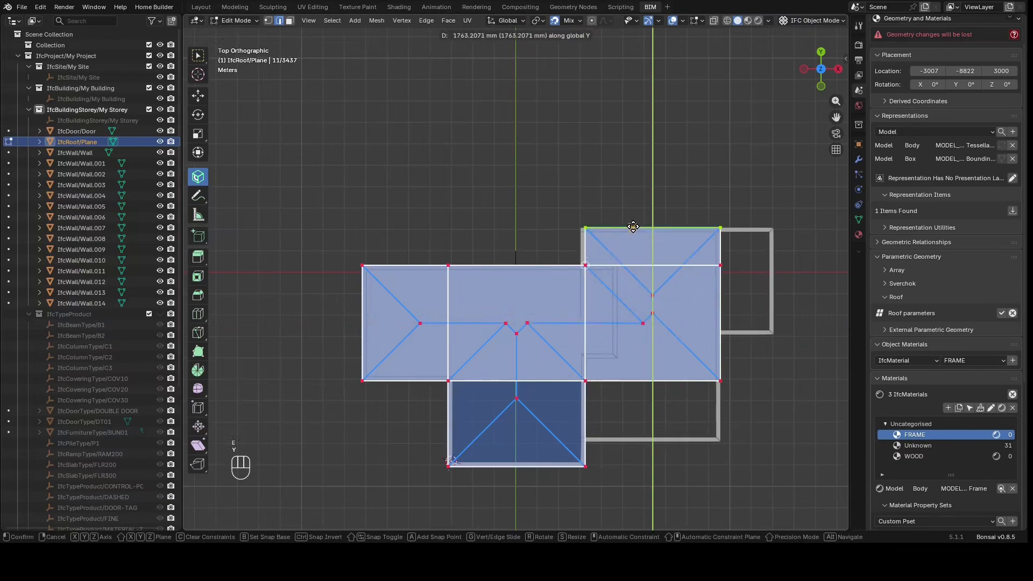
left_click(632, 226)
Move the left edge of the upper extension slightly along X to line up with the wall
left_click(587, 254)
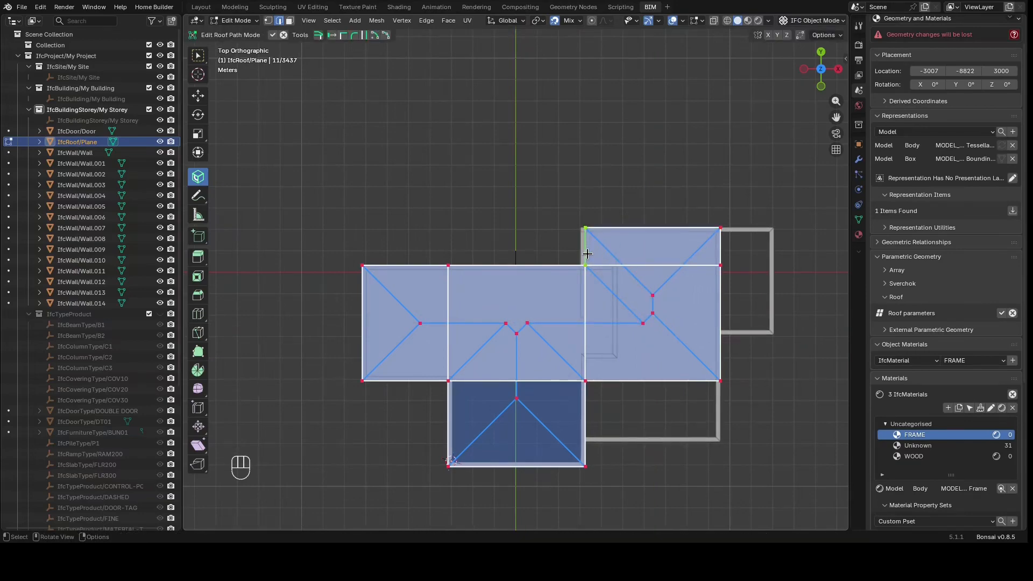
key("g")
key("x")
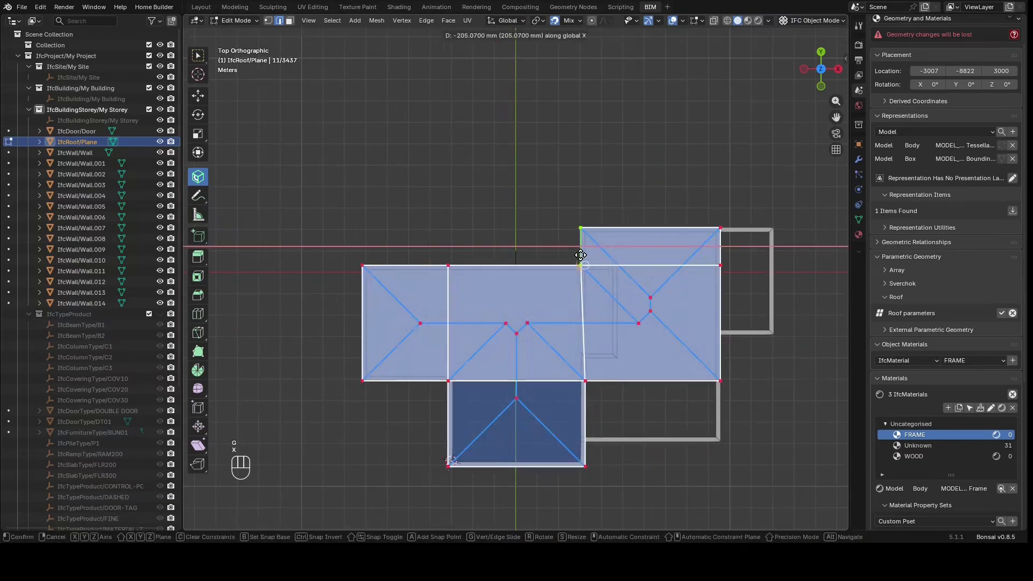
left_click(579, 254)
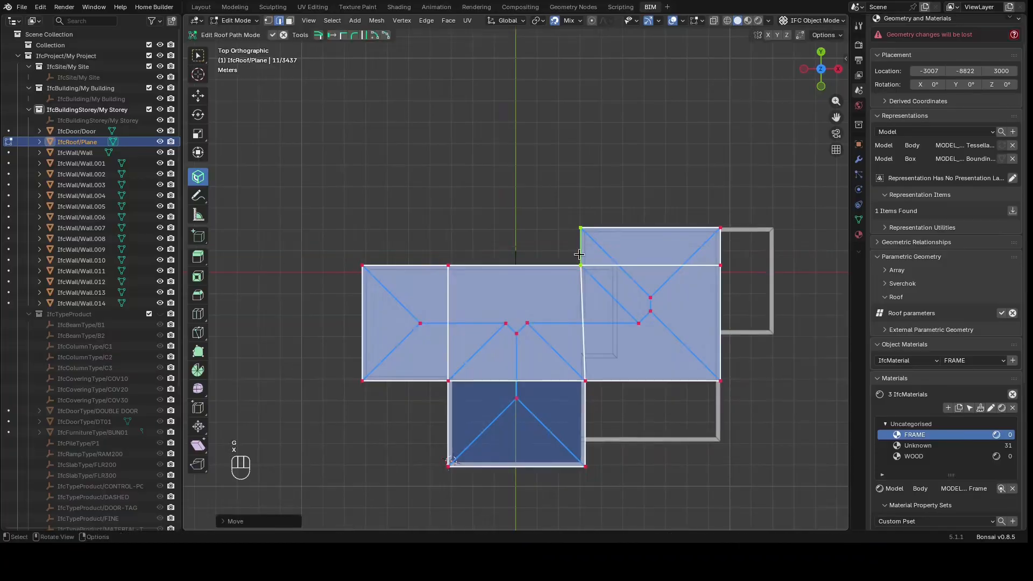
Extrude the outline's upper-right edge along X out to the far right wall
left_click(720, 281)
left_click(718, 248)
key("e")
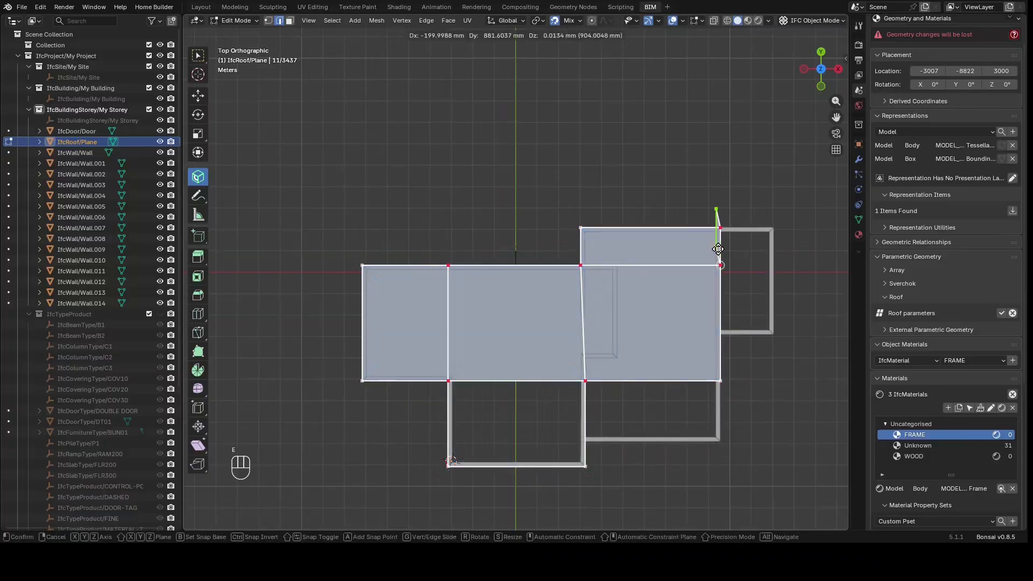
key("x")
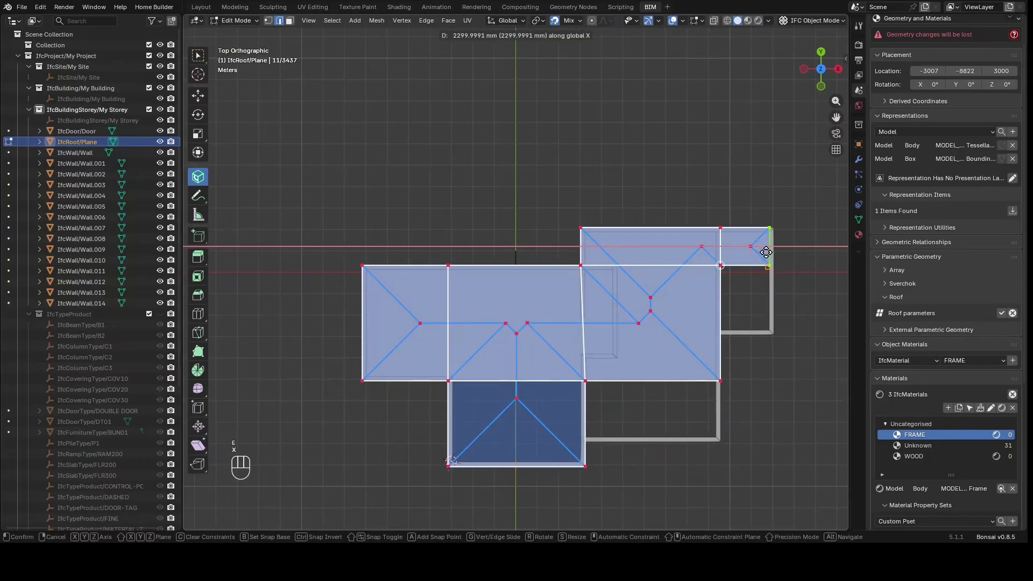
left_click(766, 259)
Extrude the new extension's bottom edge along Y down to the right wing's lower wall
left_click(756, 266)
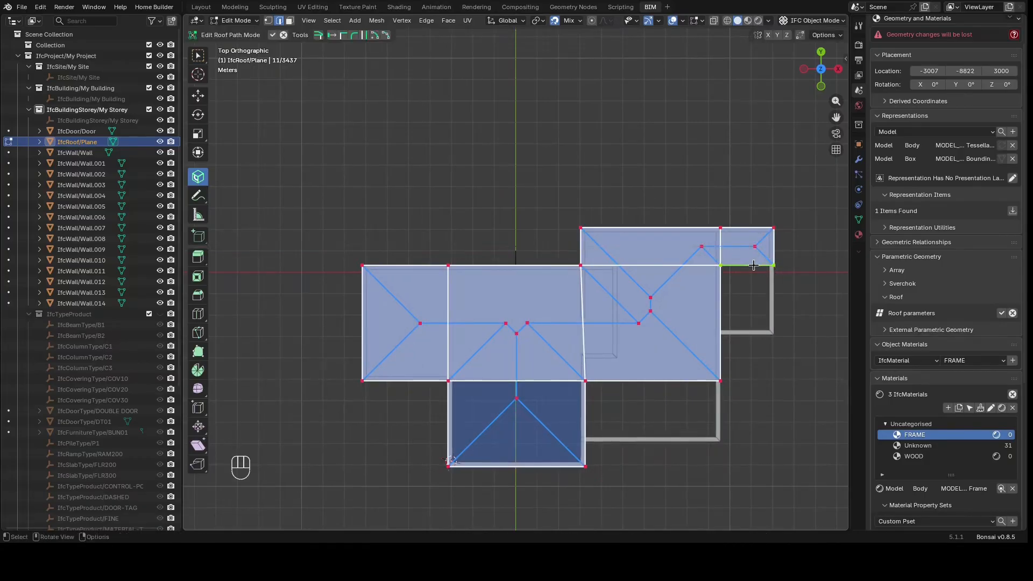
key("e")
key("y")
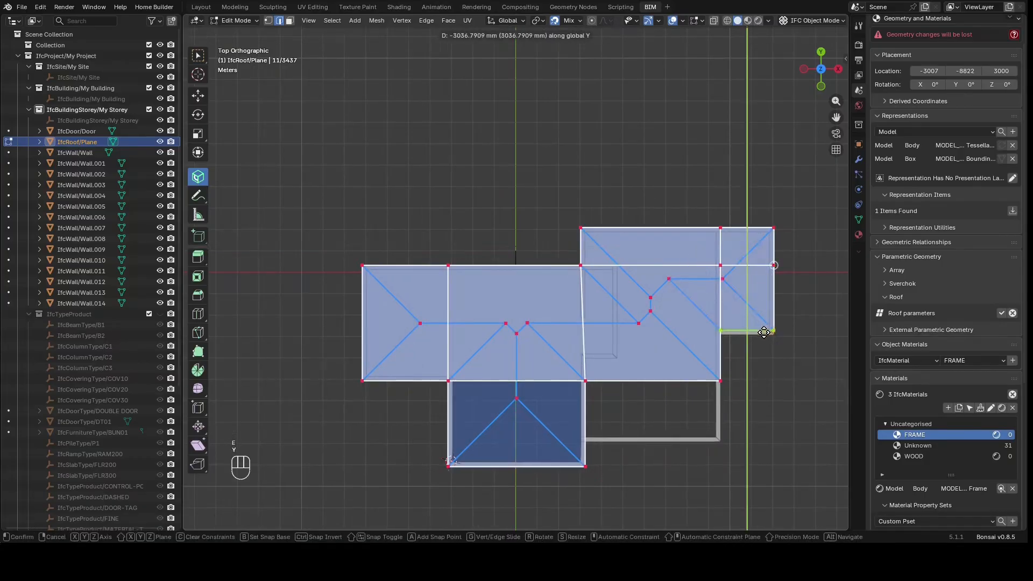
left_click(764, 335)
Extrude the lower middle edge along Y down to the bottom wall, then leave path editing to generate the roof
left_click(652, 381)
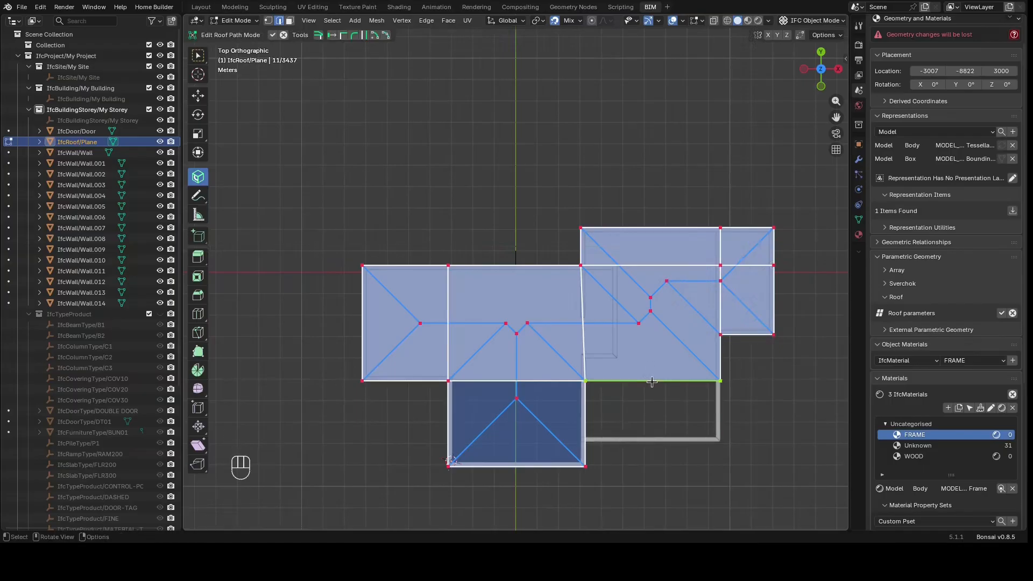
key("e")
key("y")
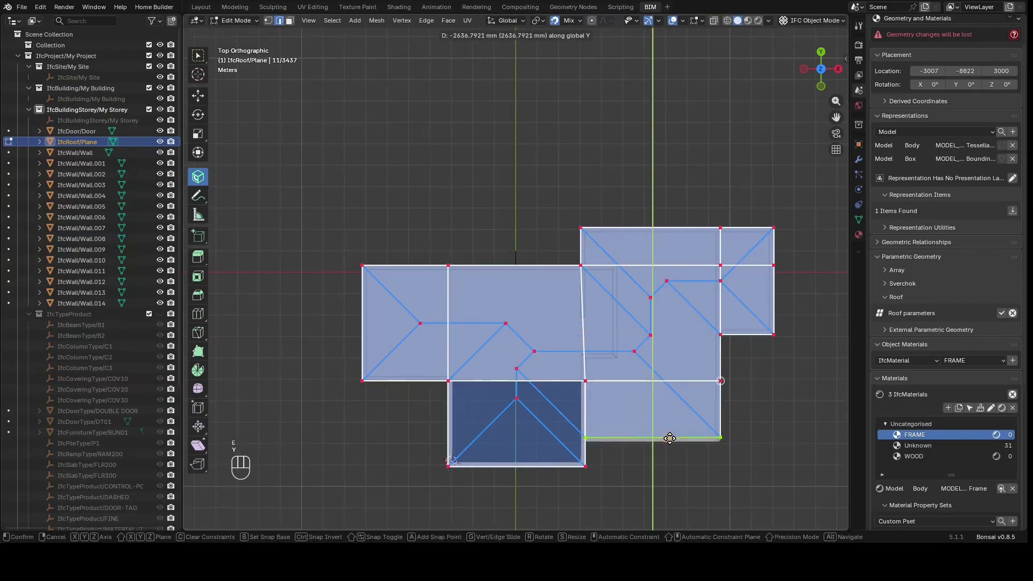
left_click(671, 441)
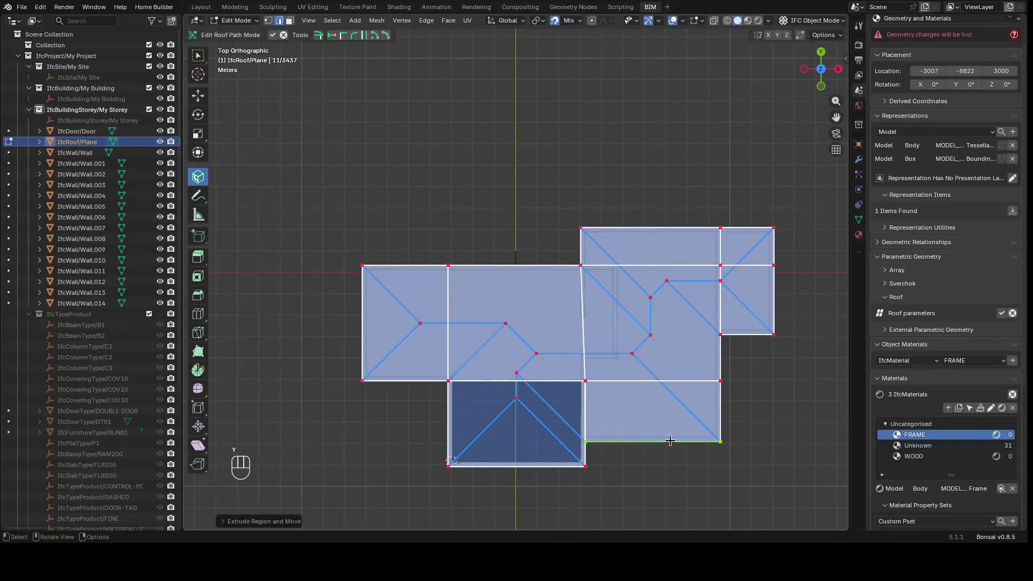
key("Tab")
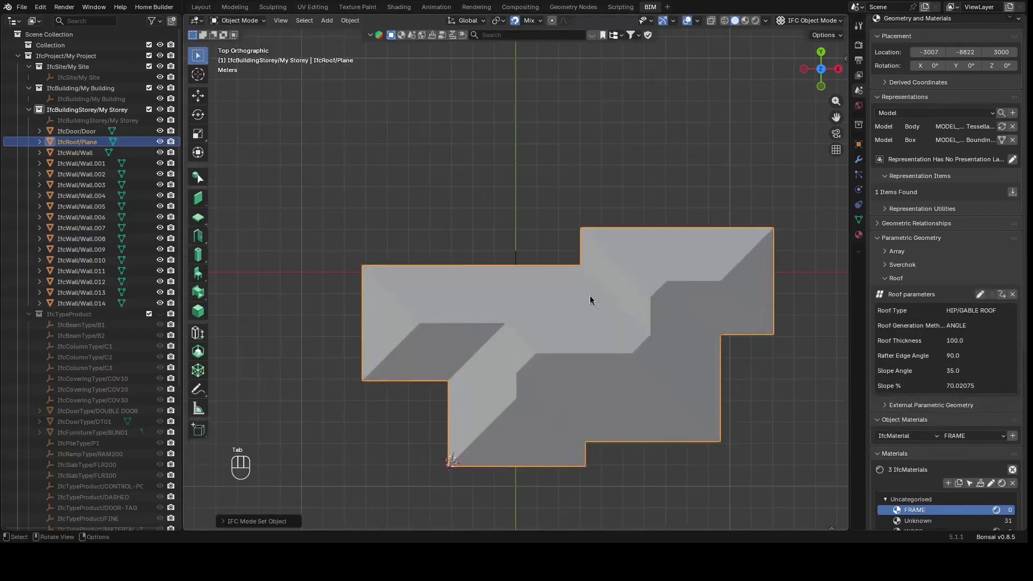
Reopen the roof path and move the far-left path edge 600 mm along negative Y for an overhang
left_click(636, 110)
left_click_drag(820, 69, 846, 32)
left_click_drag(760, 96, 772, 116)
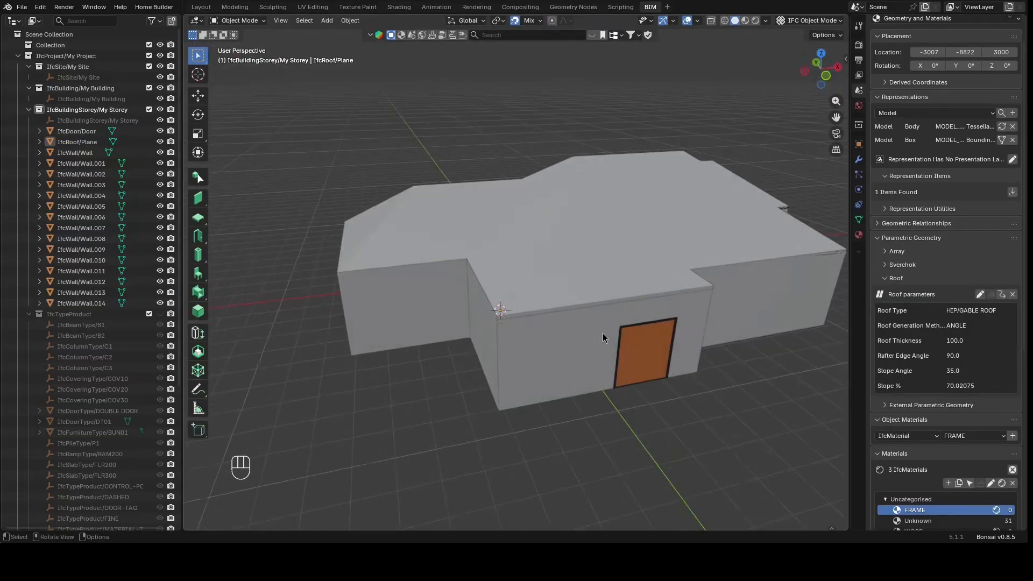
scroll(570, 398, "down", 5)
scroll(557, 193, "up", 3)
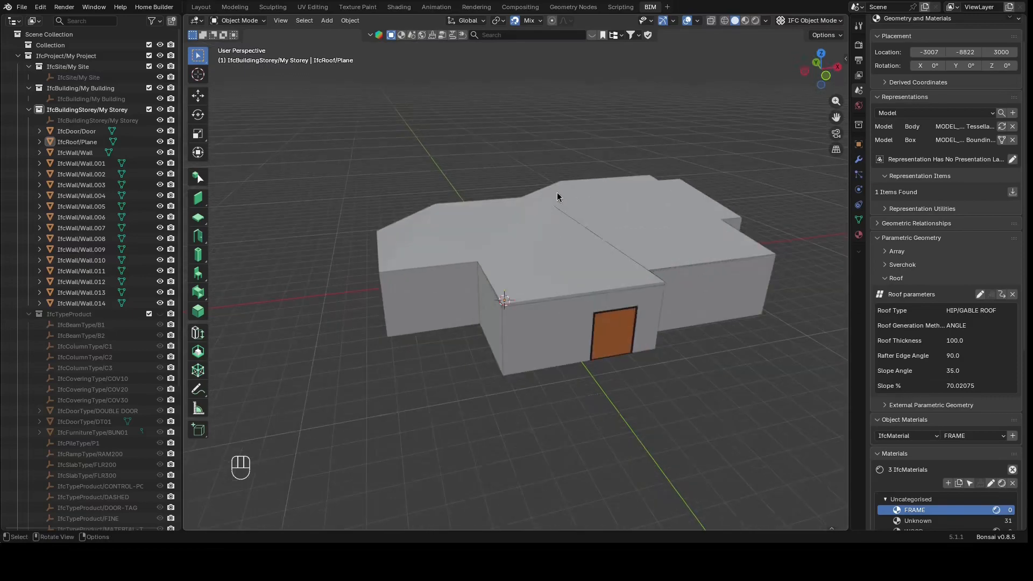
mouse_move(820, 68)
left_mouse_down()
mouse_move(804, 96)
mouse_move(745, 86)
mouse_move(757, 67)
mouse_move(815, 67)
left_mouse_up()
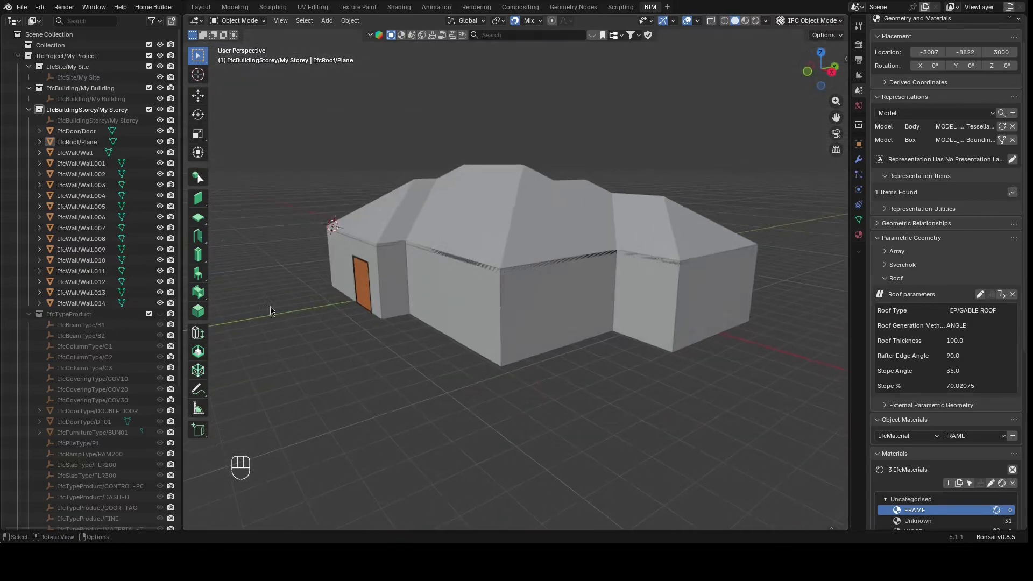
left_click(385, 218)
key("Tab")
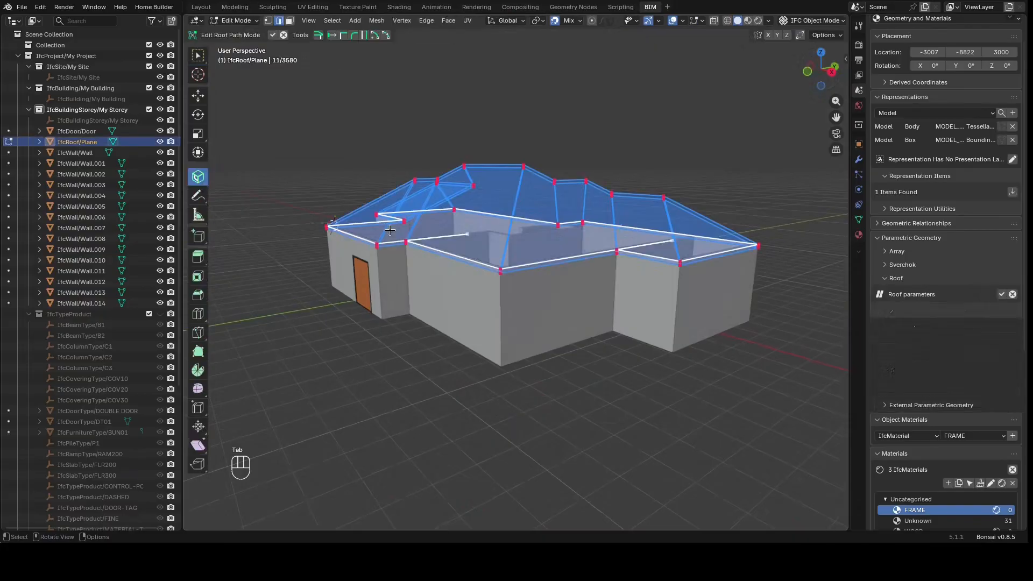
scroll(358, 242, "up", 4)
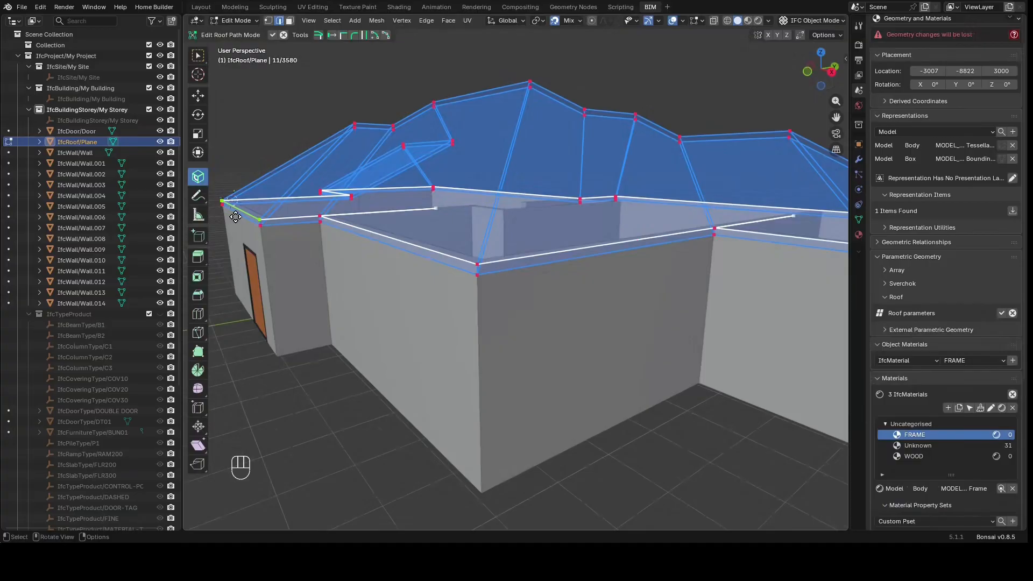
key("g")
key("x")
key("y")
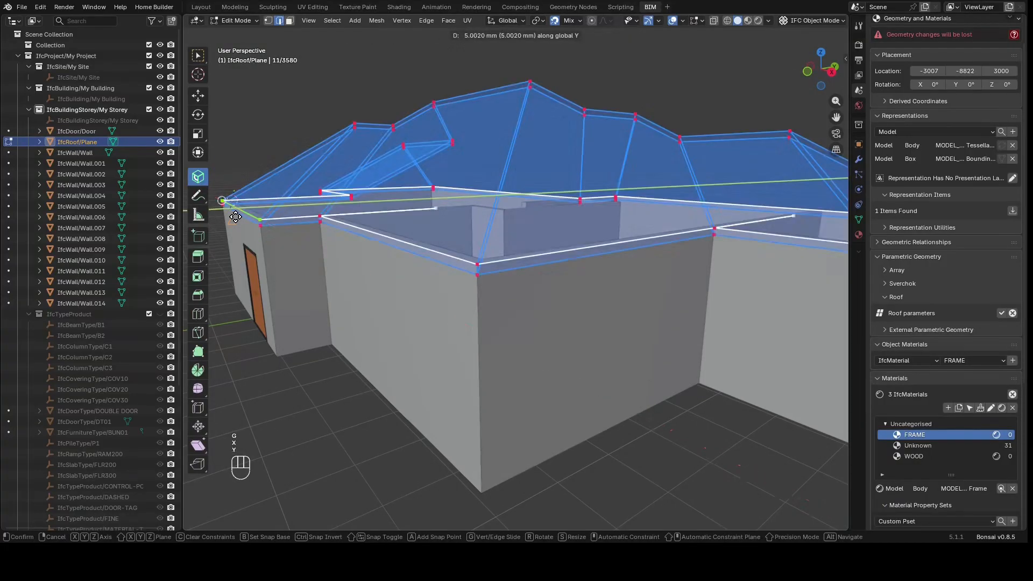
type("600")
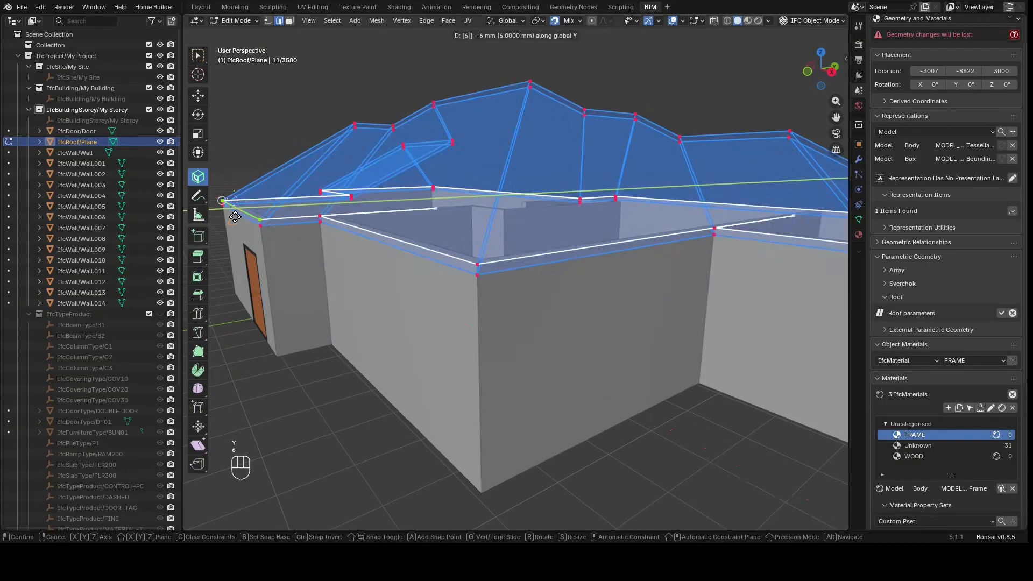
key("minus")
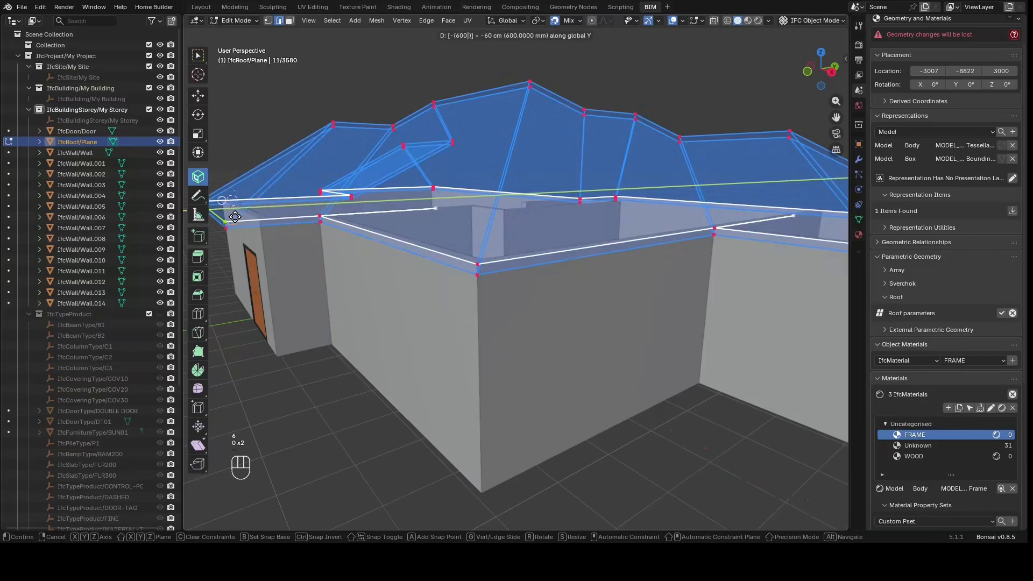
key("Return")
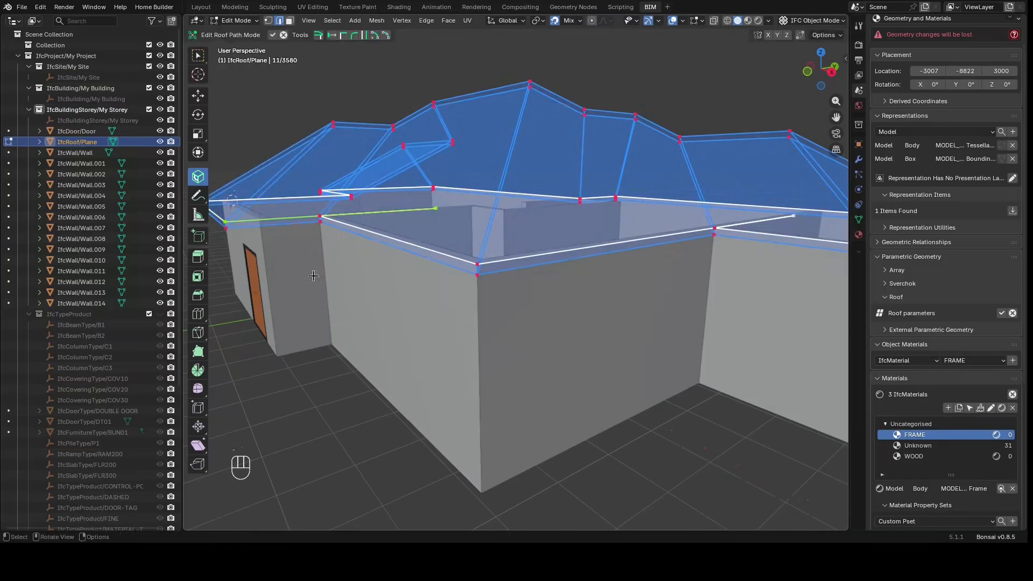
Move the path edge beside the door wall 600 mm along X
middle_click_drag(314, 276, 325, 318)
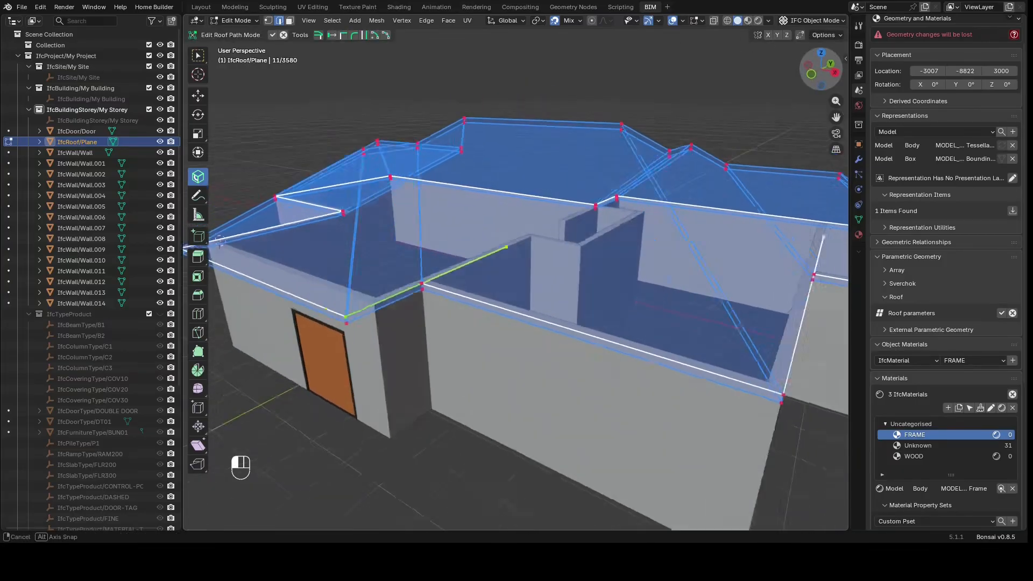
left_click_drag(821, 69, 839, 76)
key("g")
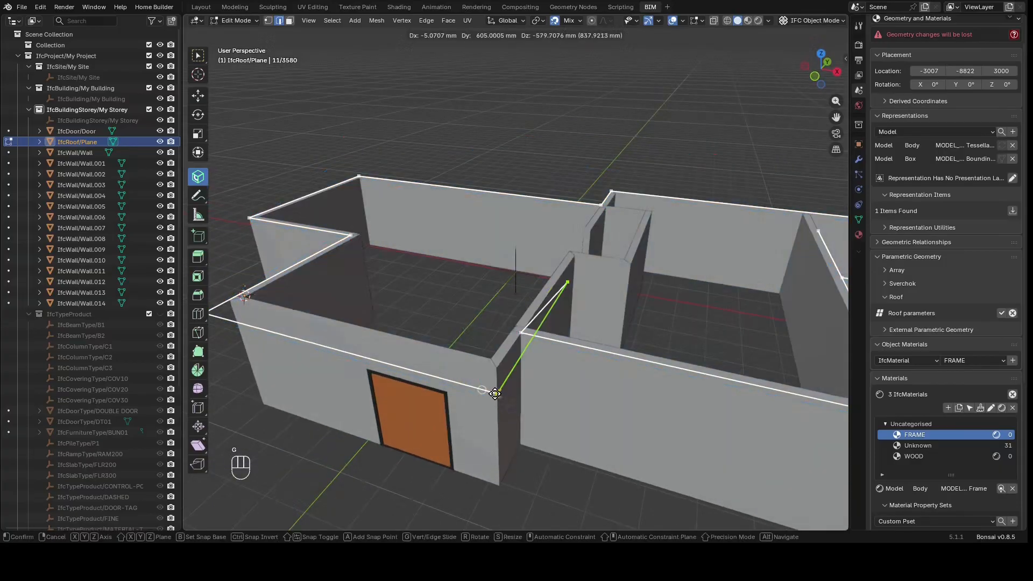
key("y")
type("x")
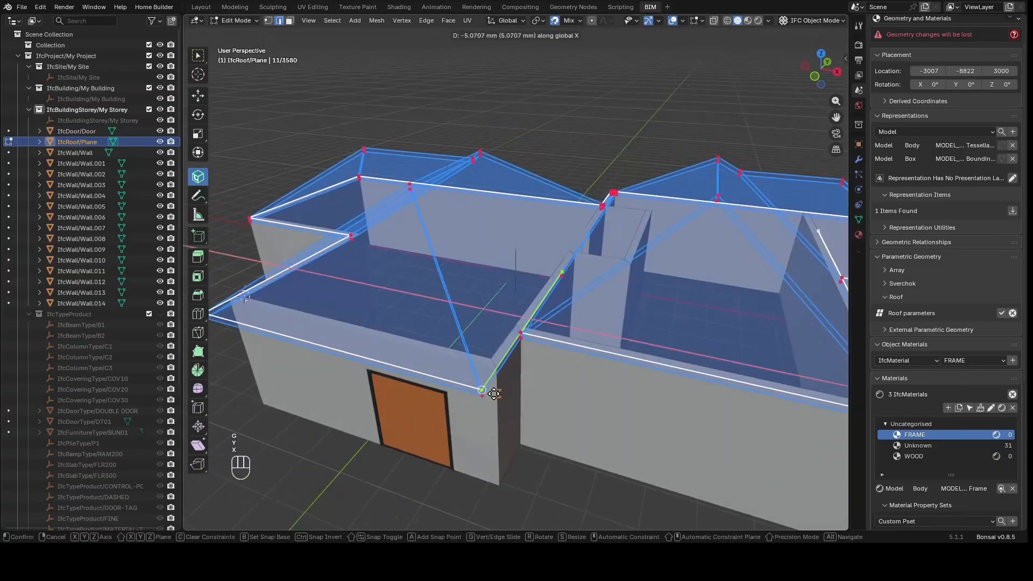
type("600")
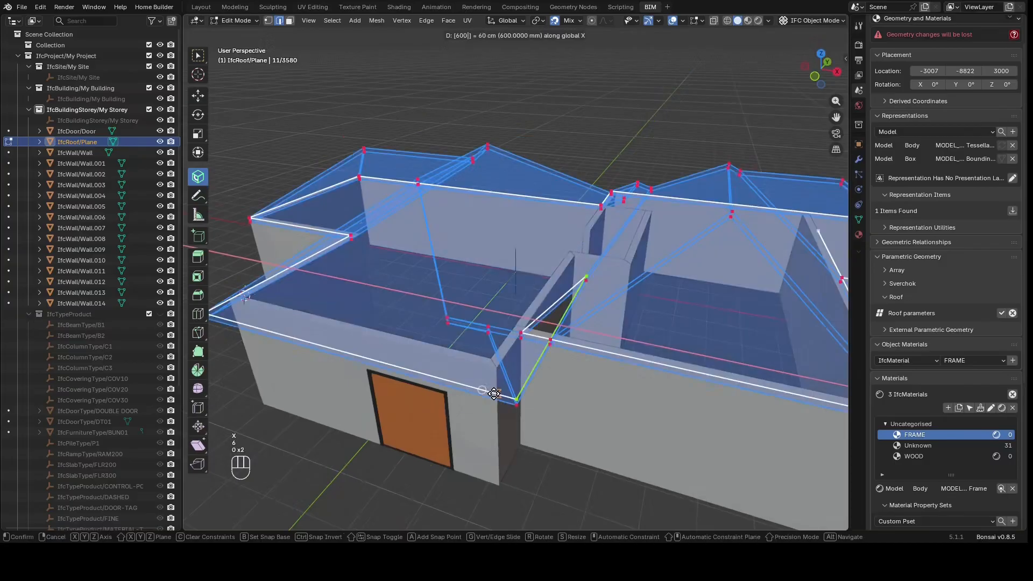
left_click(494, 394)
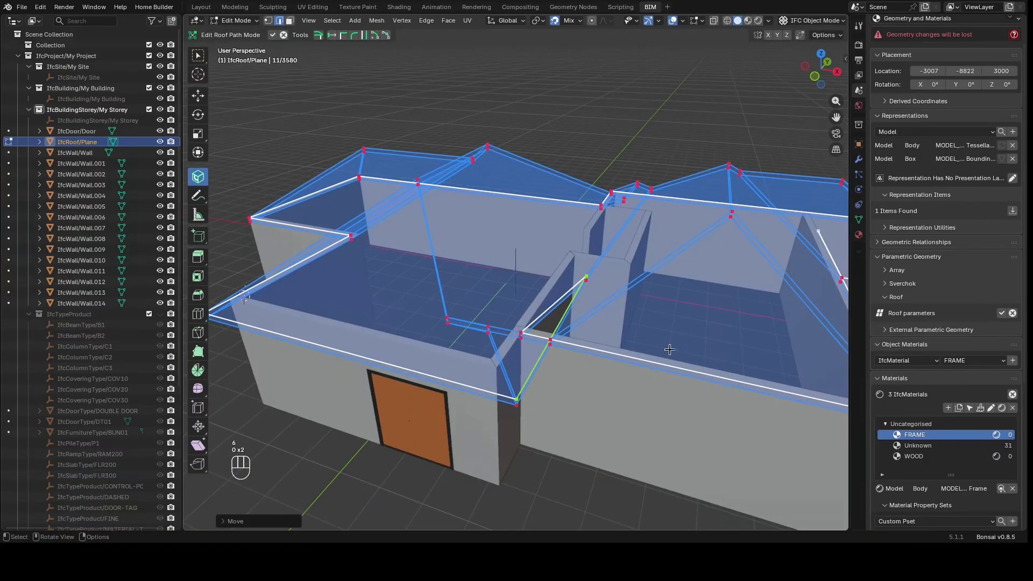
type("g")
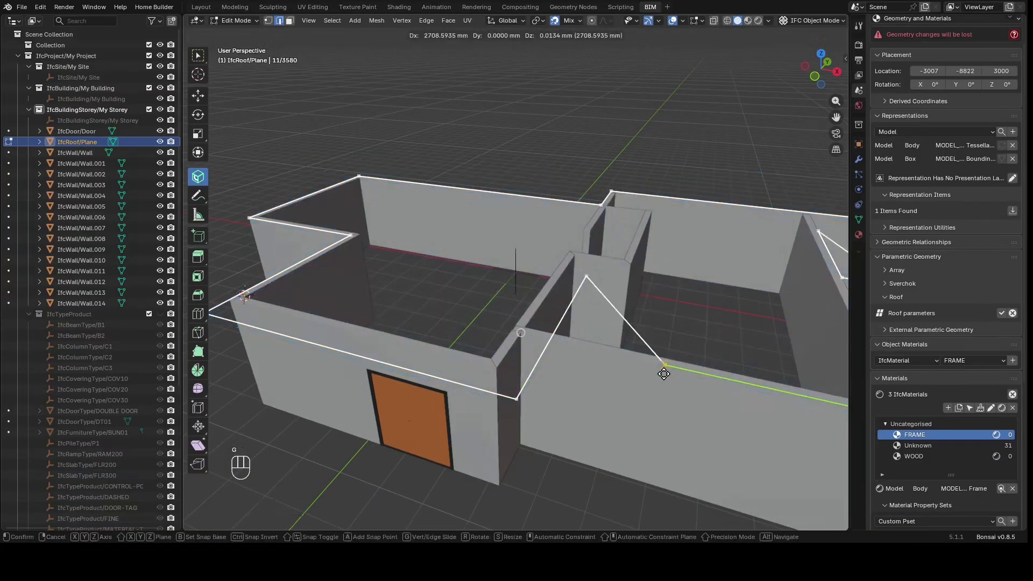
type("y600")
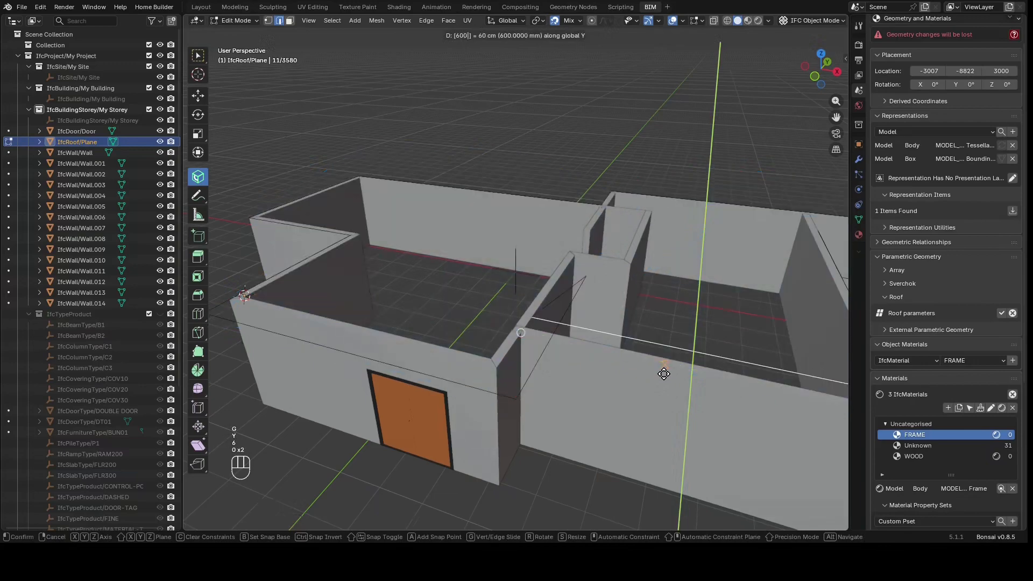
key("minus")
key("Escape")
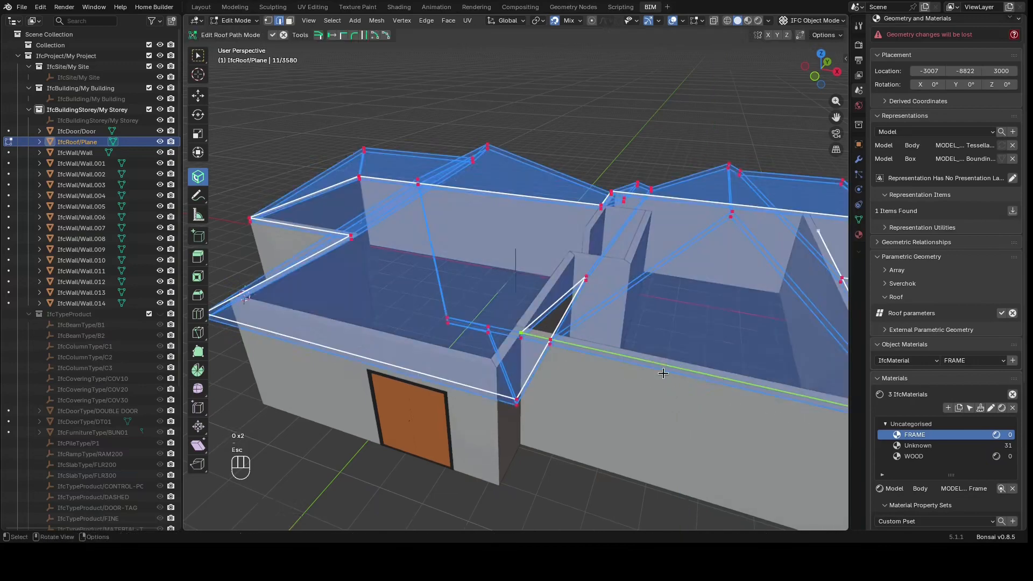
type("gy")
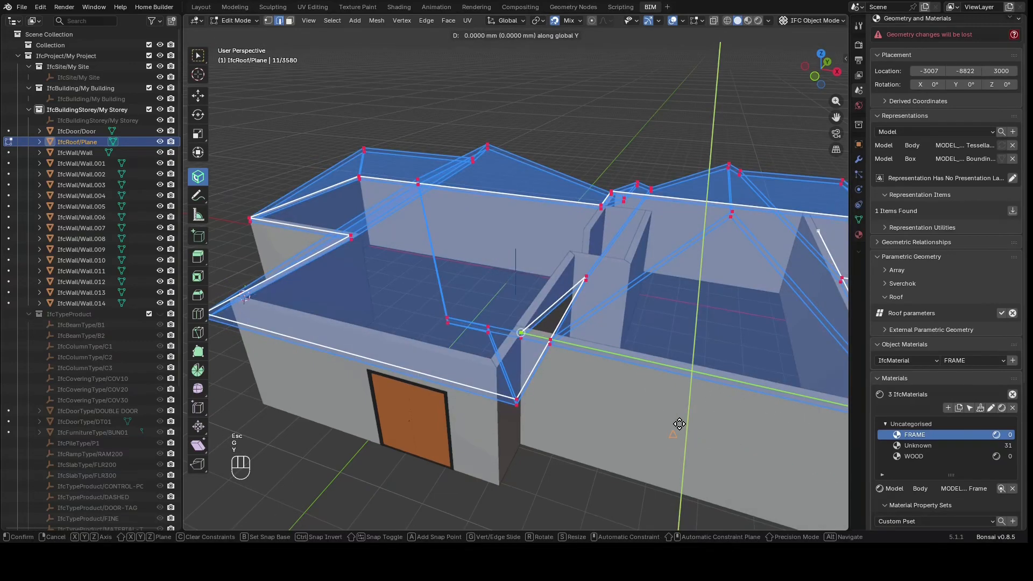
type("600")
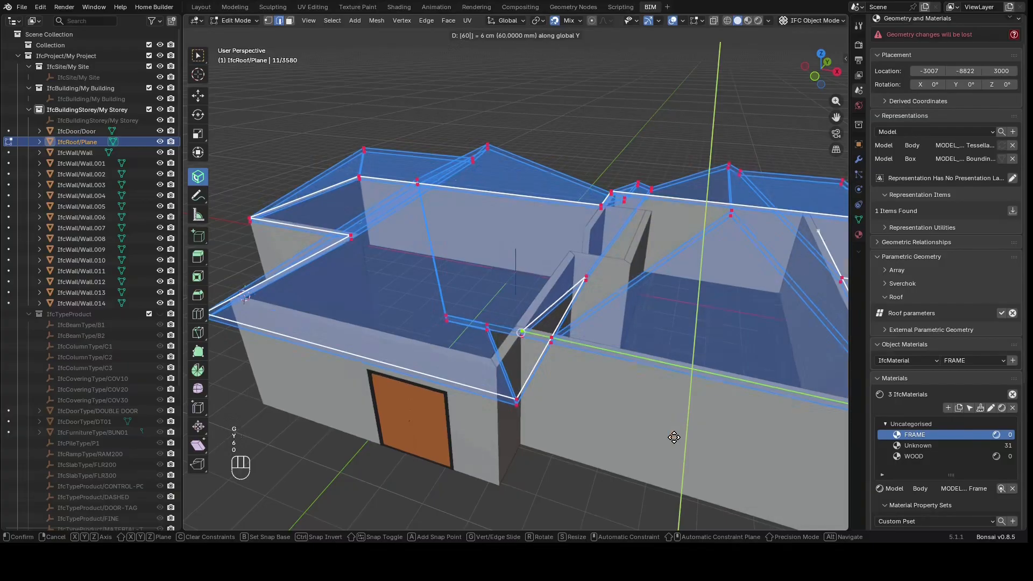
type("-(600")
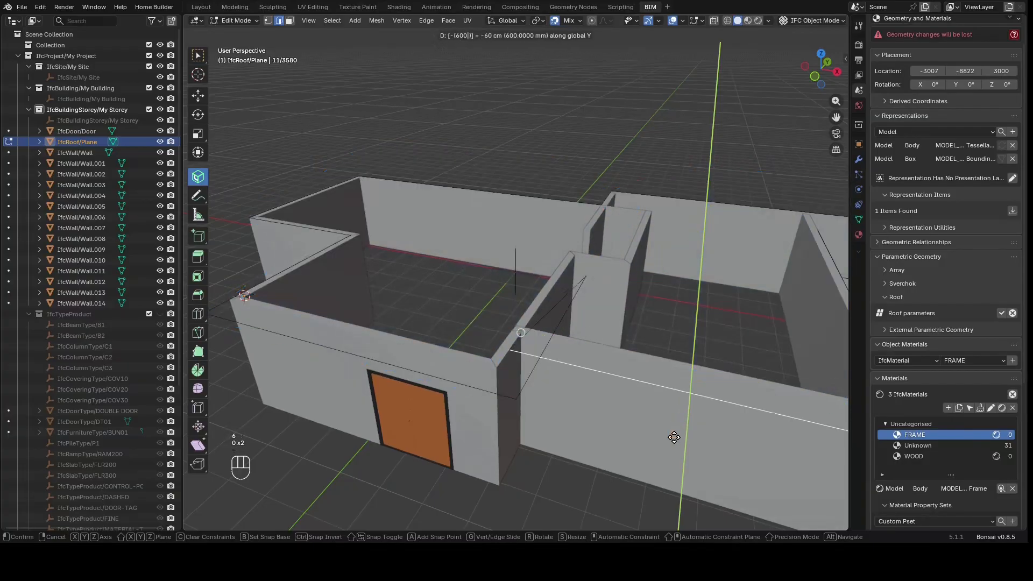
key("Escape")
Leave roof path editing to regenerate the hip roof and inspect it around the door side
scroll(675, 436, "down", 4)
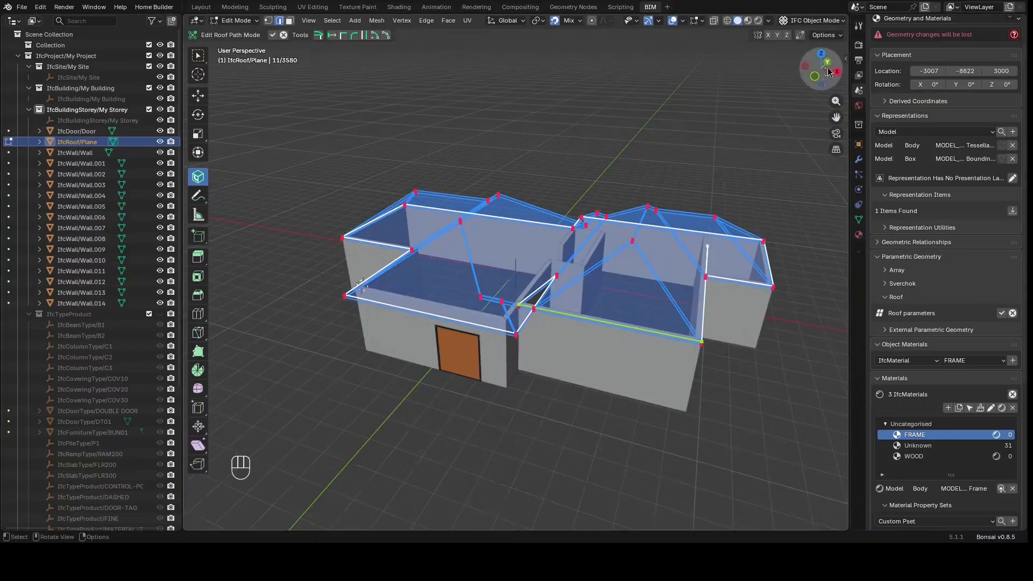
left_click_drag(820, 70, 805, 86)
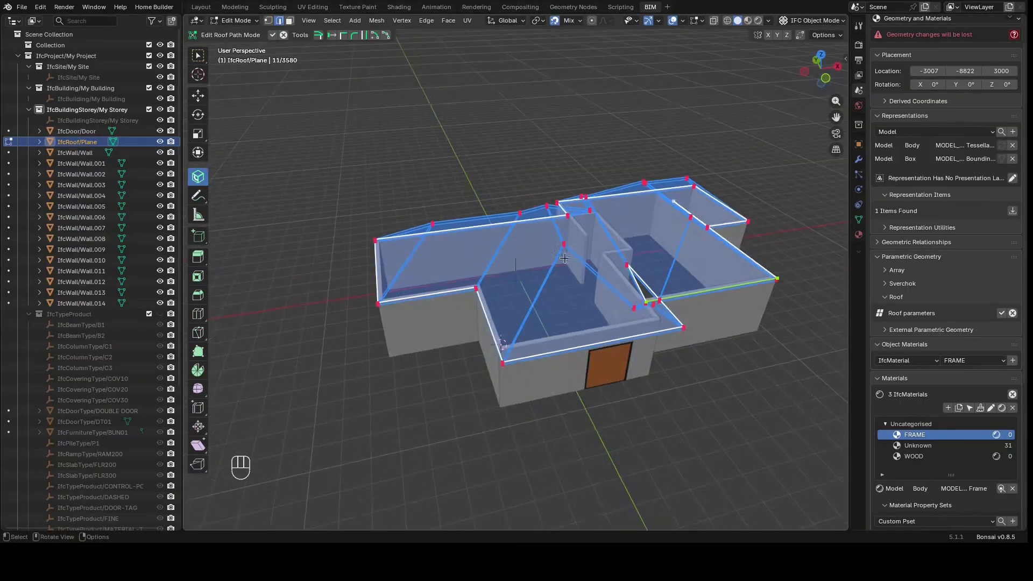
left_click(488, 339)
left_click(198, 57)
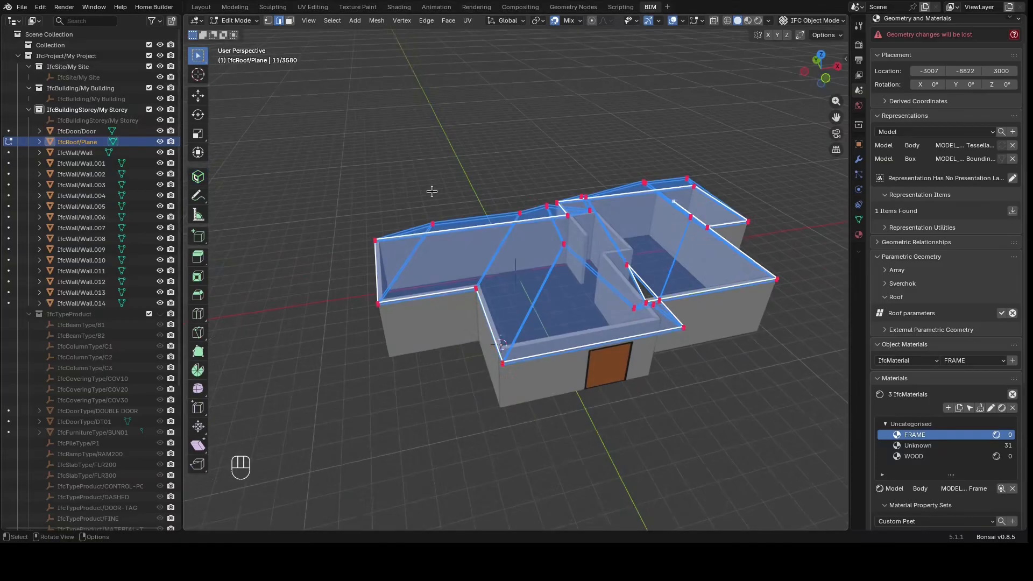
key("Tab")
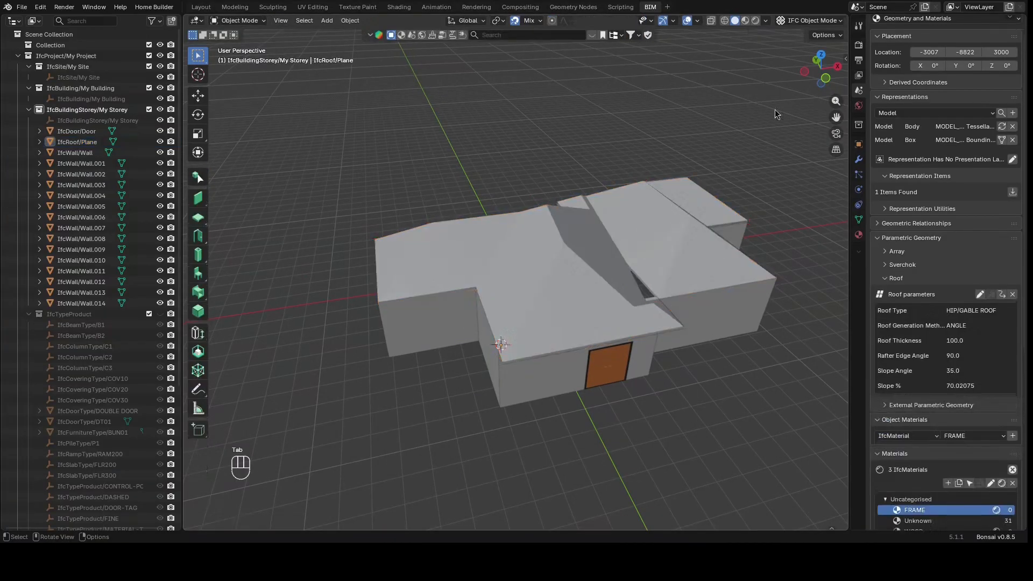
left_click_drag(823, 75, 800, 51)
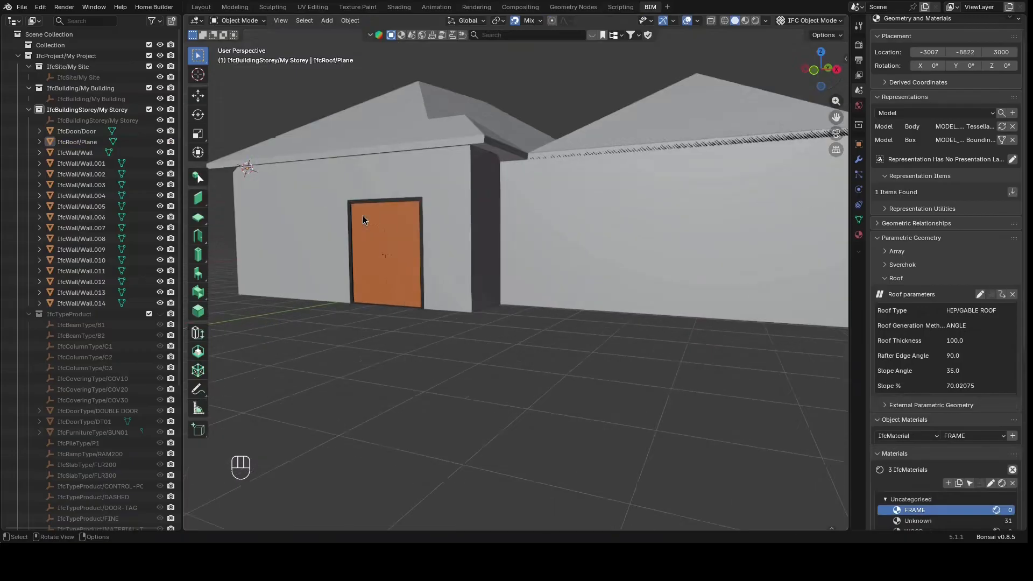
scroll(363, 216, "up", 4)
left_click_drag(813, 69, 739, 117)
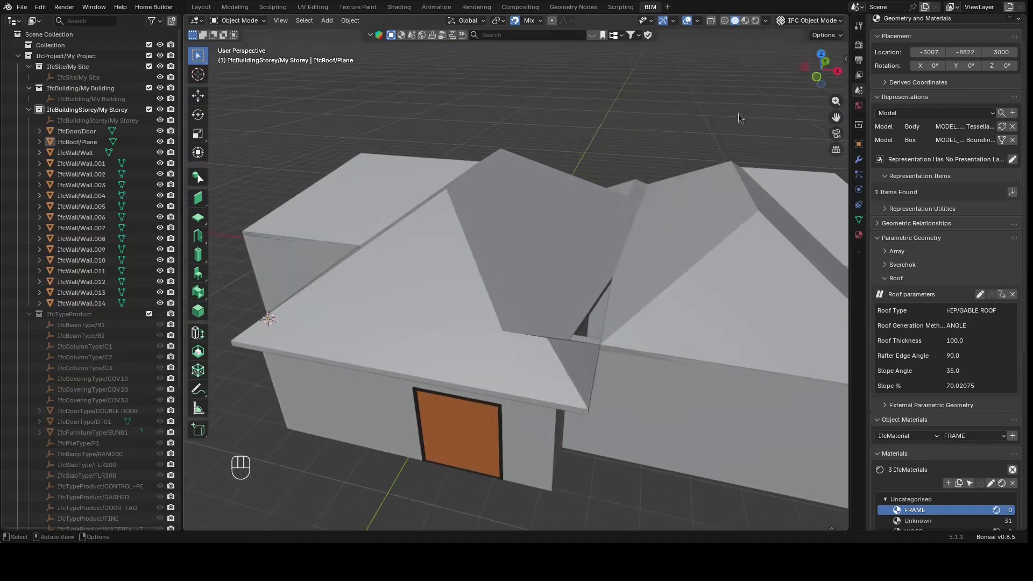
Reopen the roof path, move the inner corner vertex beside the door wall about 547 mm along X, and regenerate the roof
left_click(685, 295)
key("Tab")
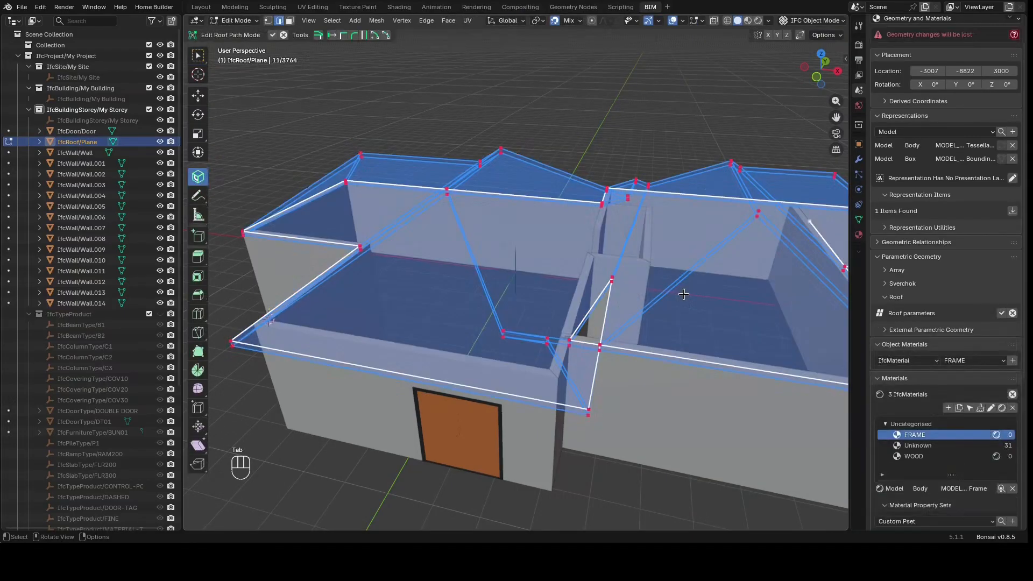
left_click(578, 347)
left_click(572, 347)
key("g")
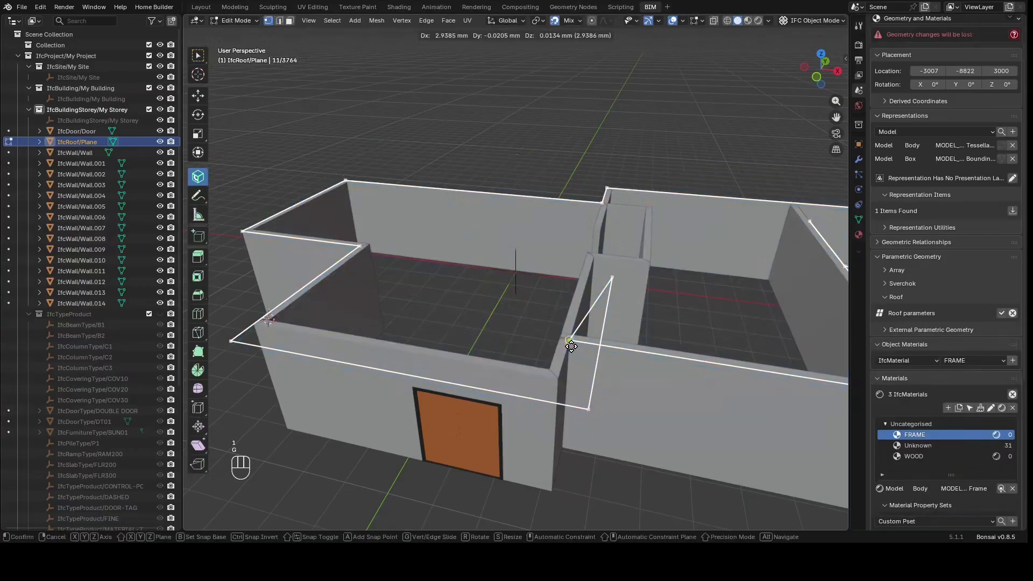
key("x")
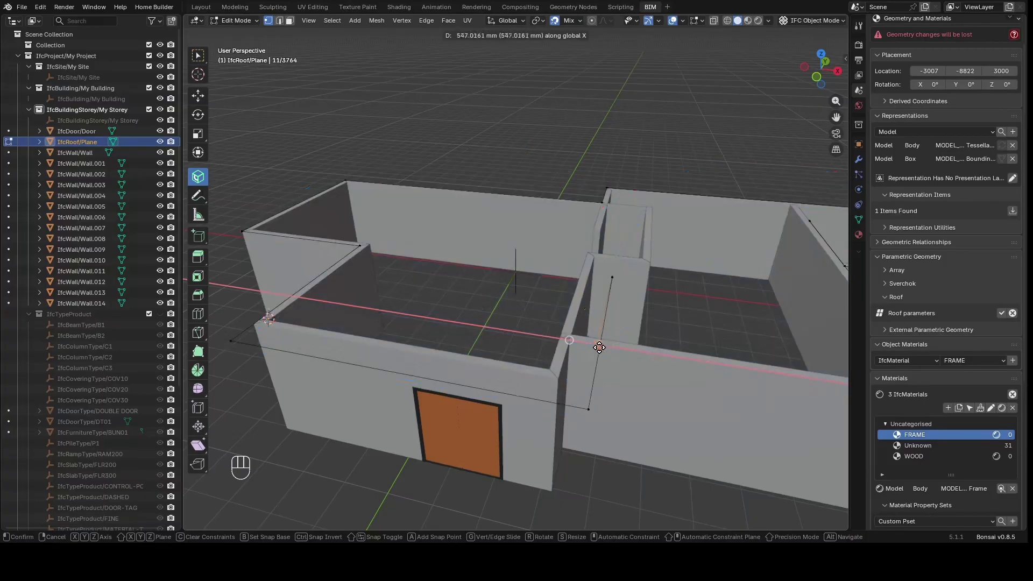
left_click(599, 349)
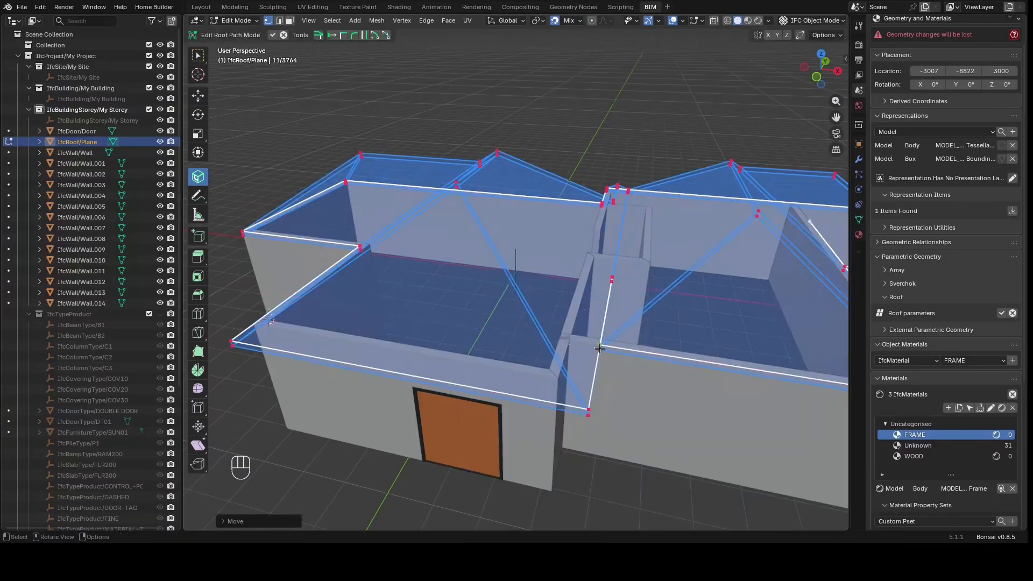
key("Tab")
Create a new surface style named ROOF with a very dark red colour (#1A080C)
left_click(637, 431)
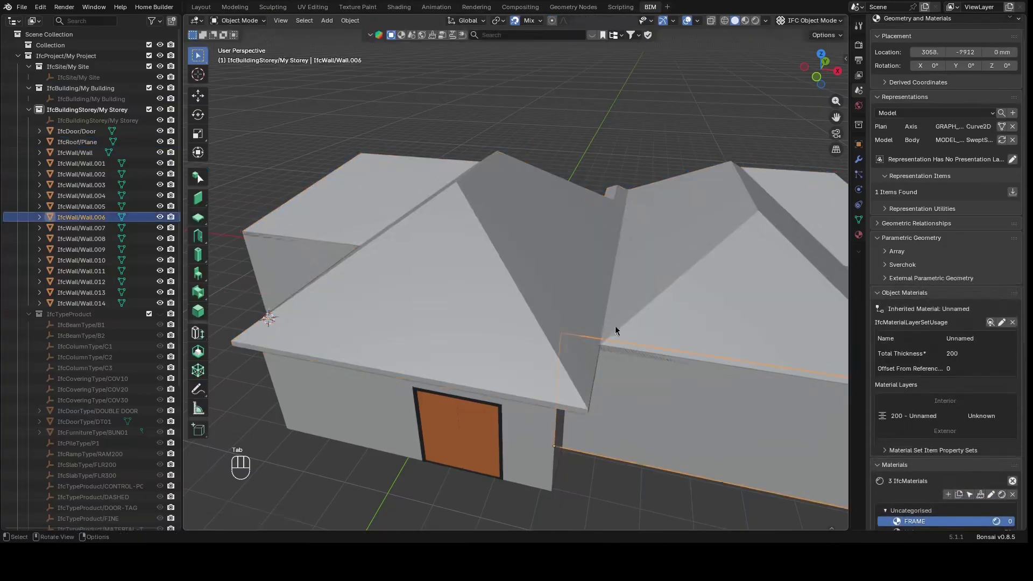
left_click(661, 106)
left_click_drag(820, 69, 739, 123)
scroll(473, 249, "down", 6)
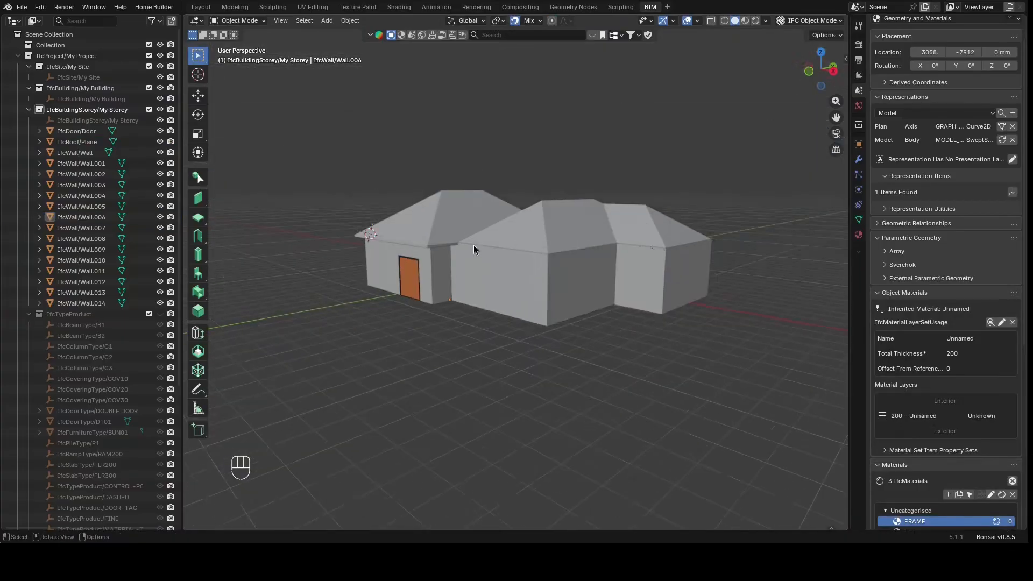
left_click(446, 209)
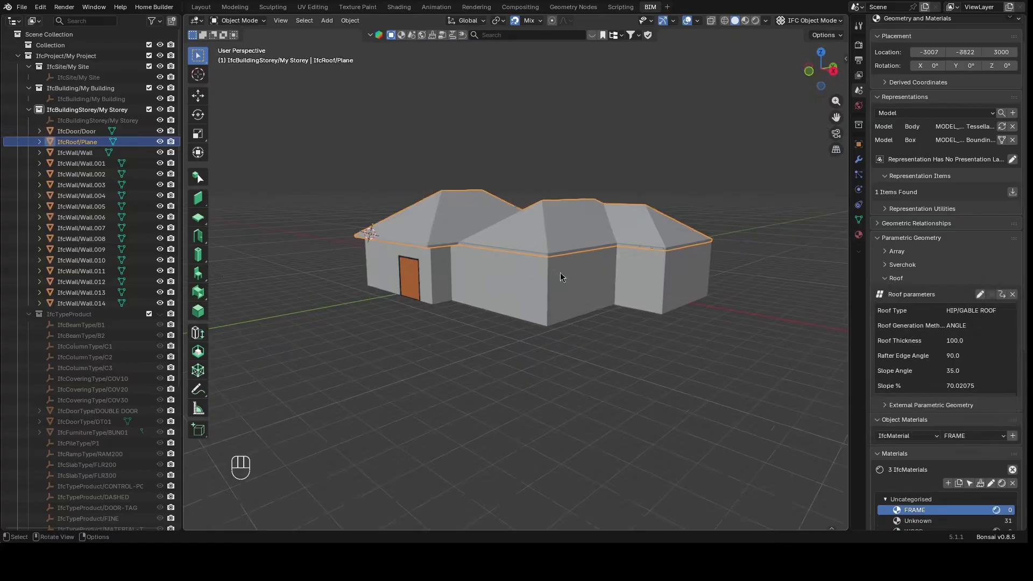
scroll(883, 231, "down", 10)
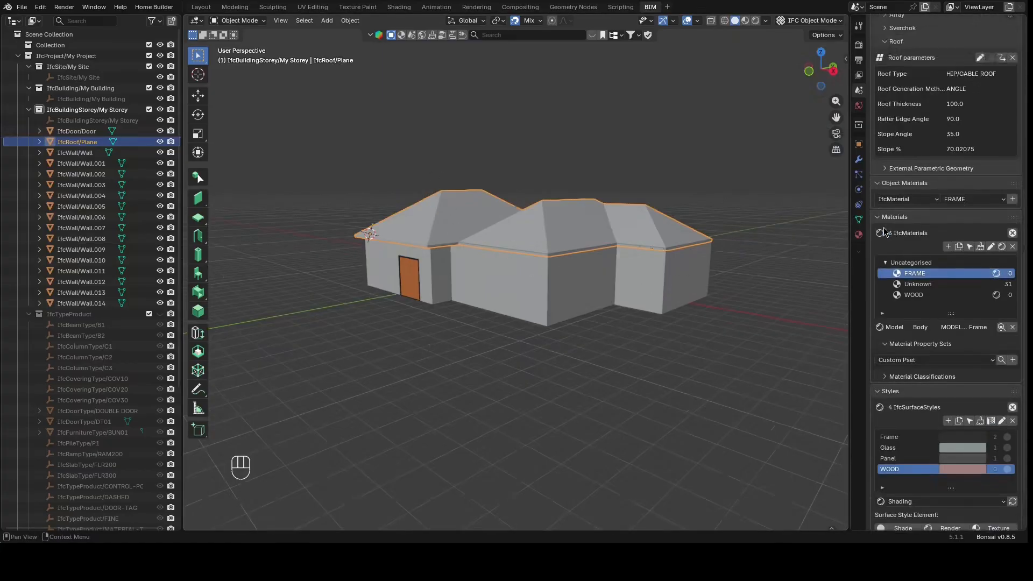
scroll(883, 231, "down", 3)
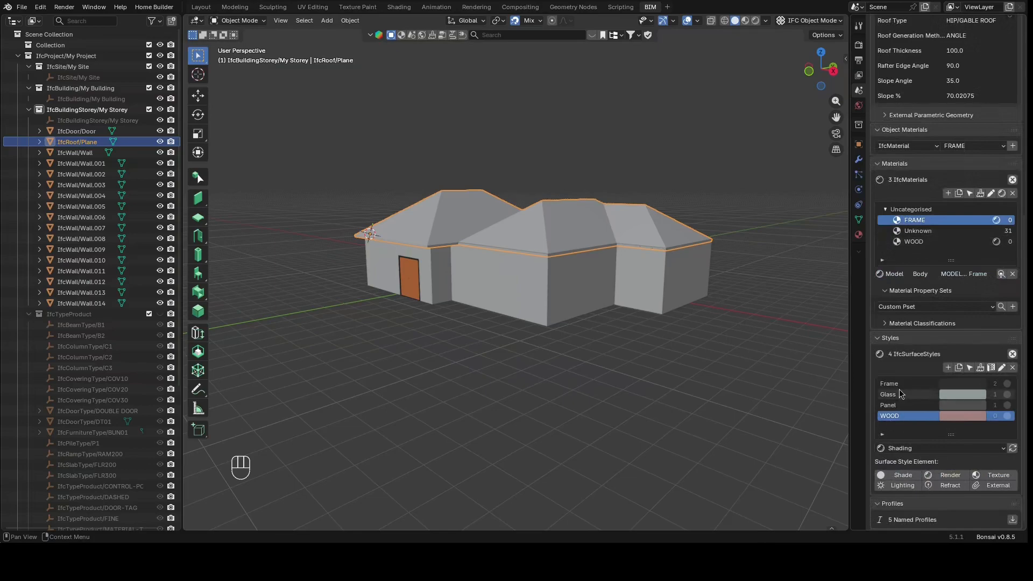
left_click(948, 367)
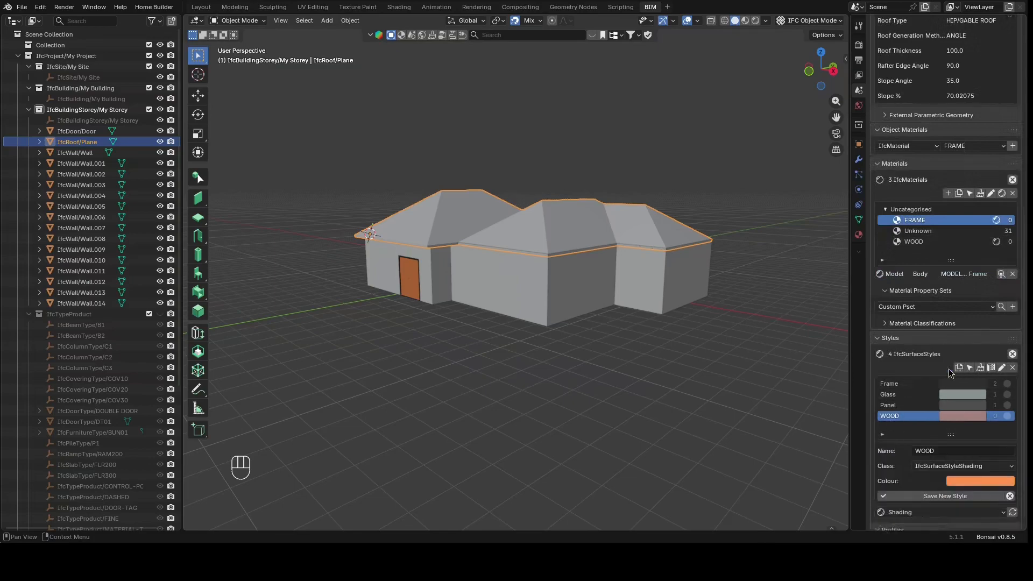
left_click(921, 452)
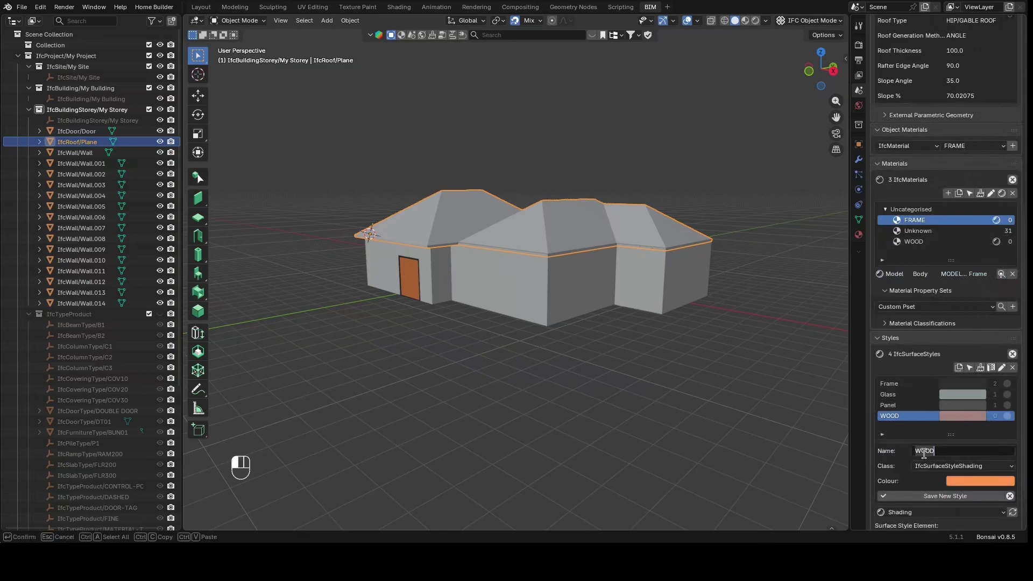
type("ROOF")
left_click(957, 485)
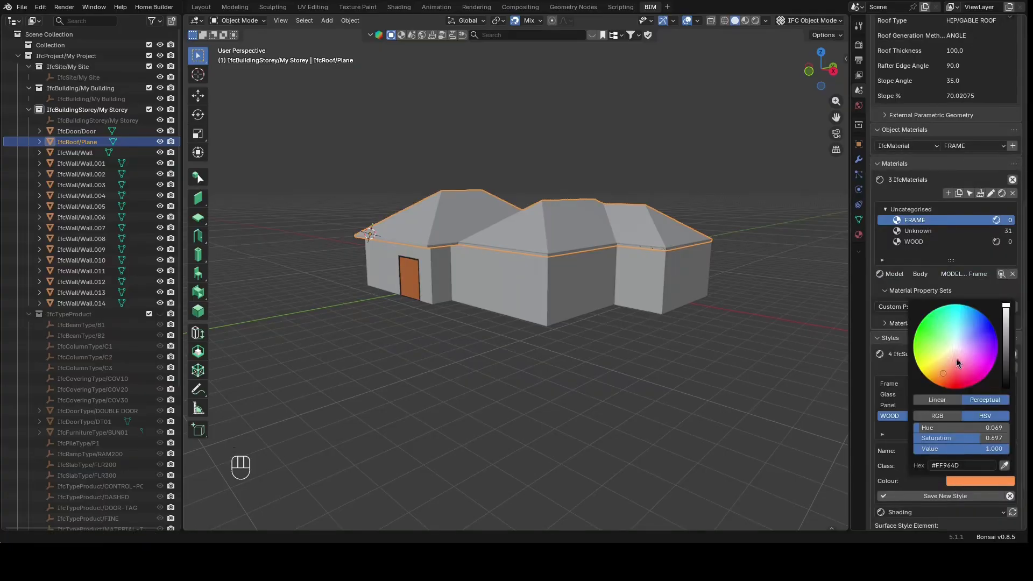
left_click(962, 376)
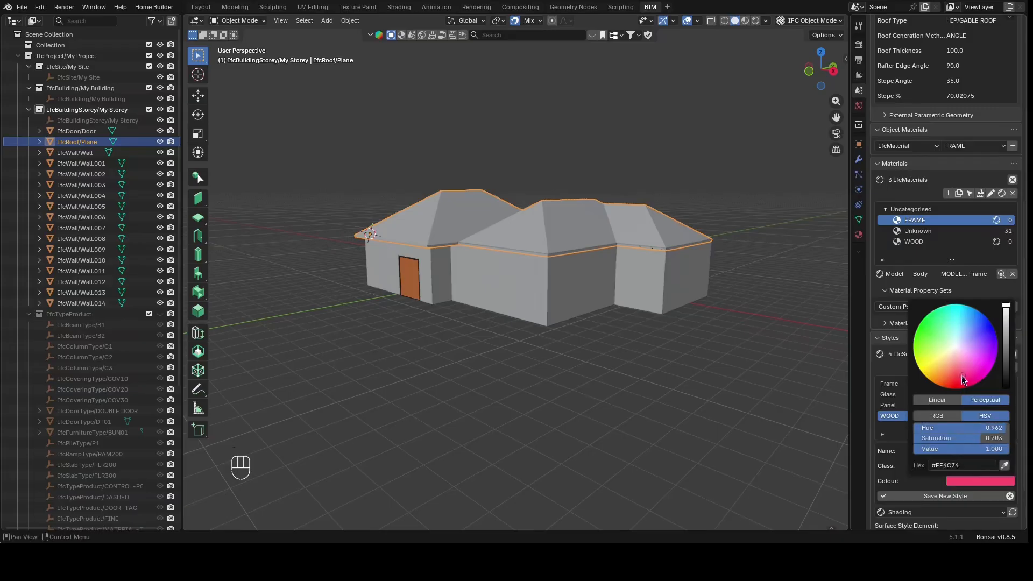
left_click_drag(1005, 369, 1005, 380)
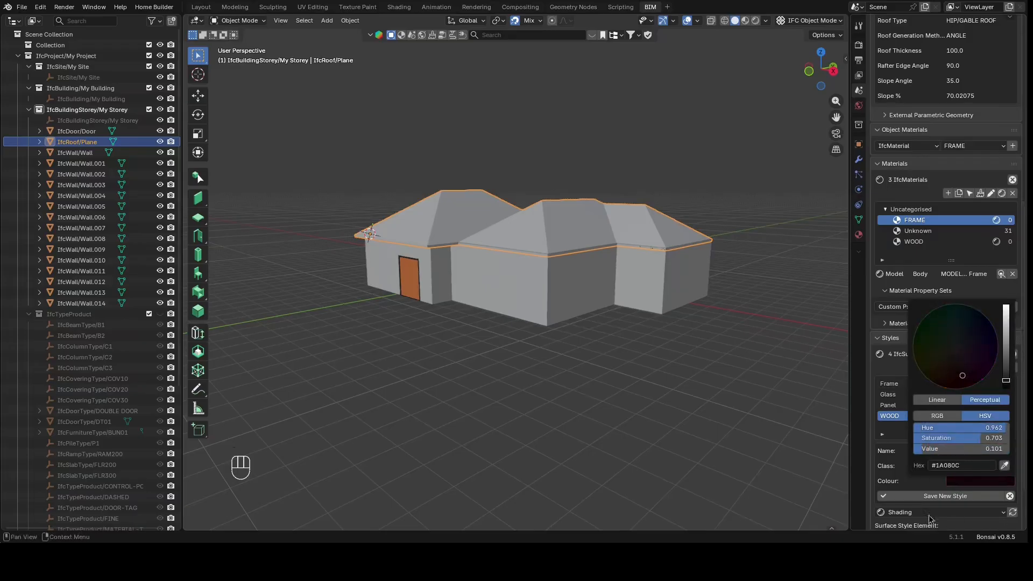
left_click(933, 496)
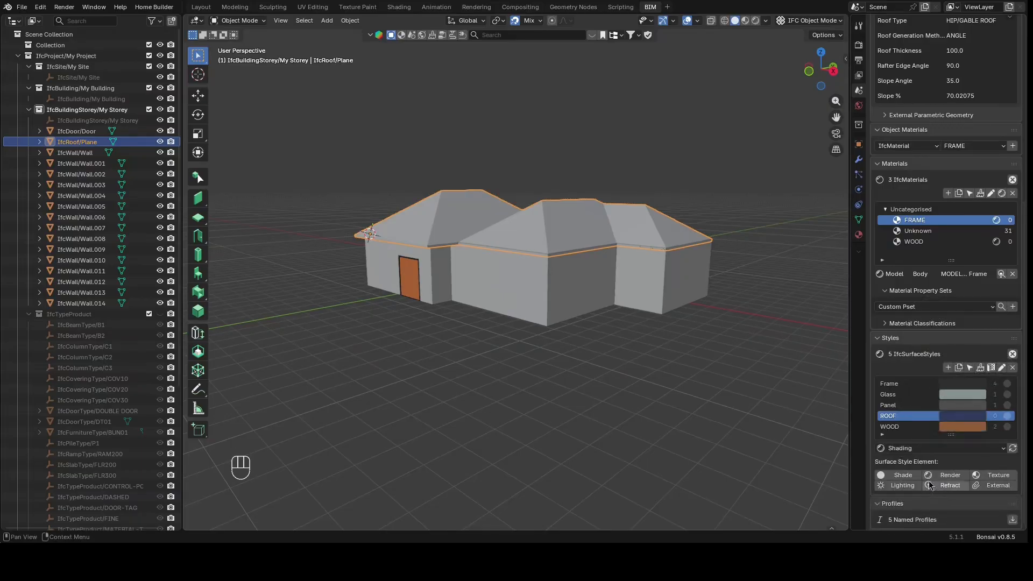
Add a new material named ROOF and assign the ROOF style to it
left_click(947, 194)
left_click(886, 199)
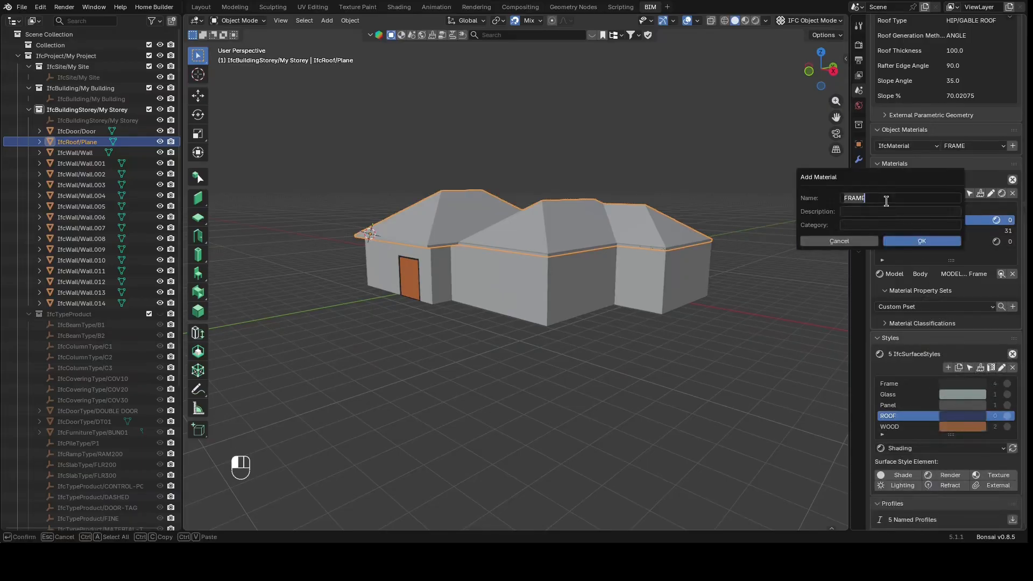
type("ROOF")
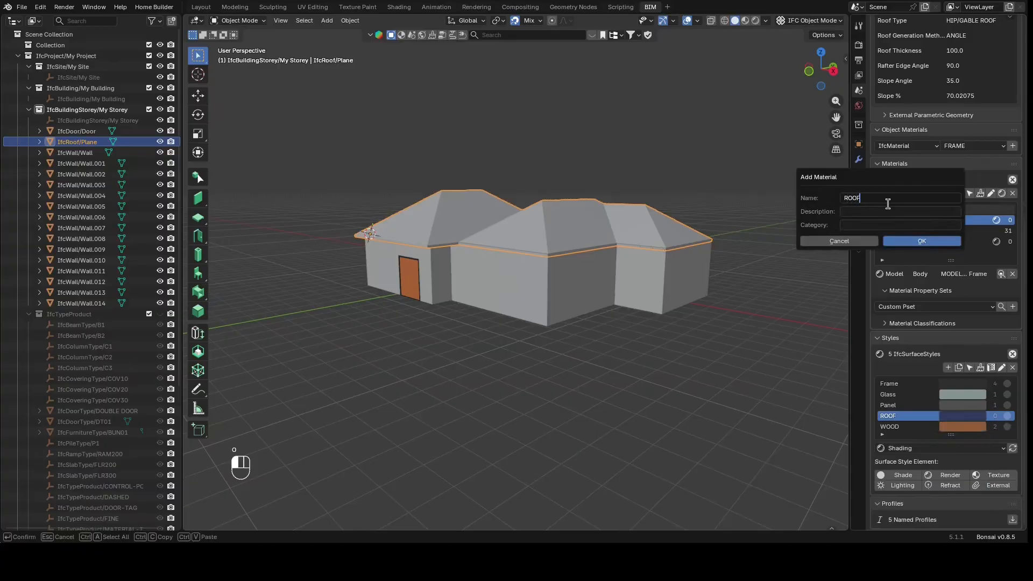
left_click(896, 243)
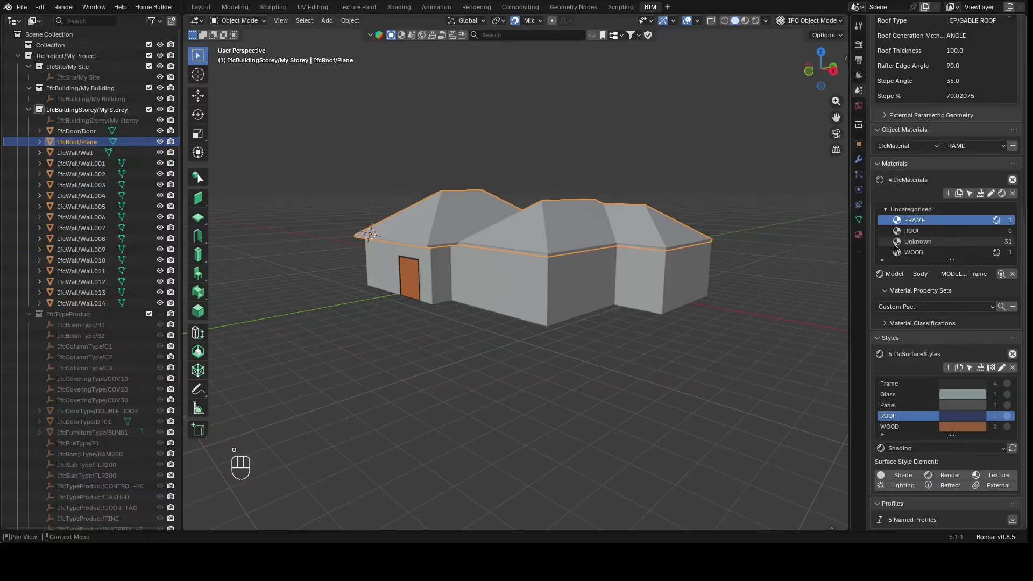
left_click(924, 231)
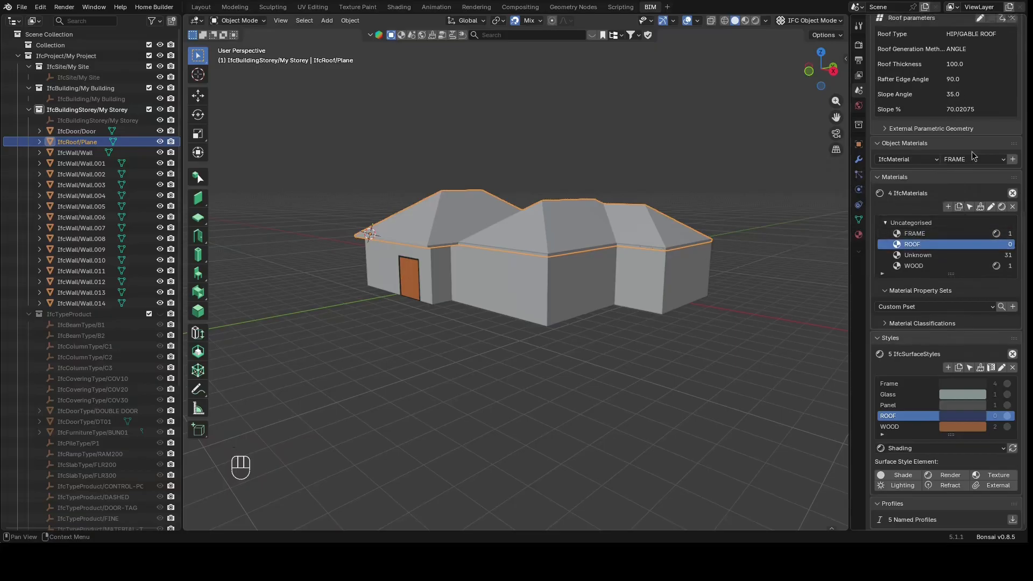
left_click(1002, 207)
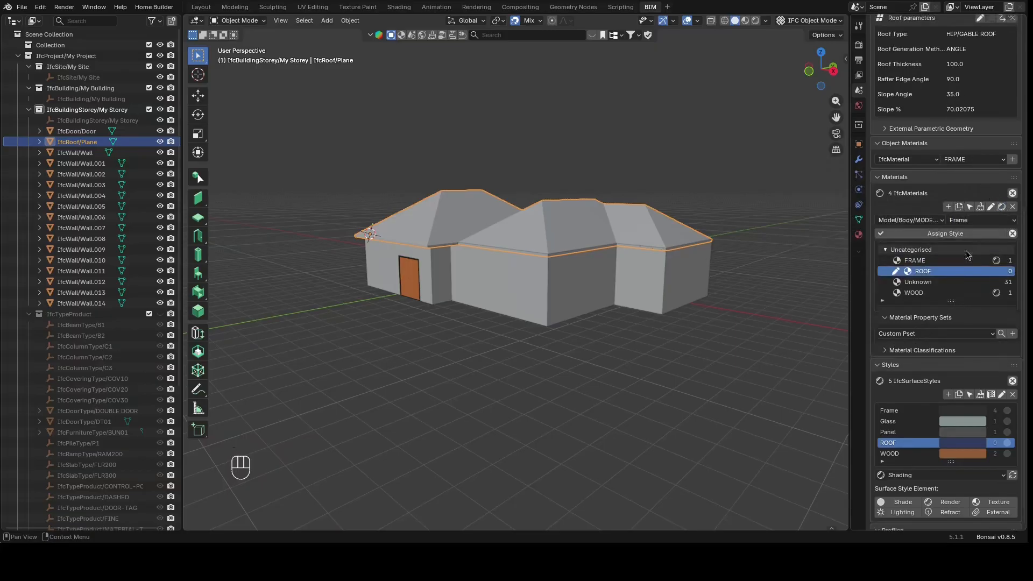
left_click(966, 222)
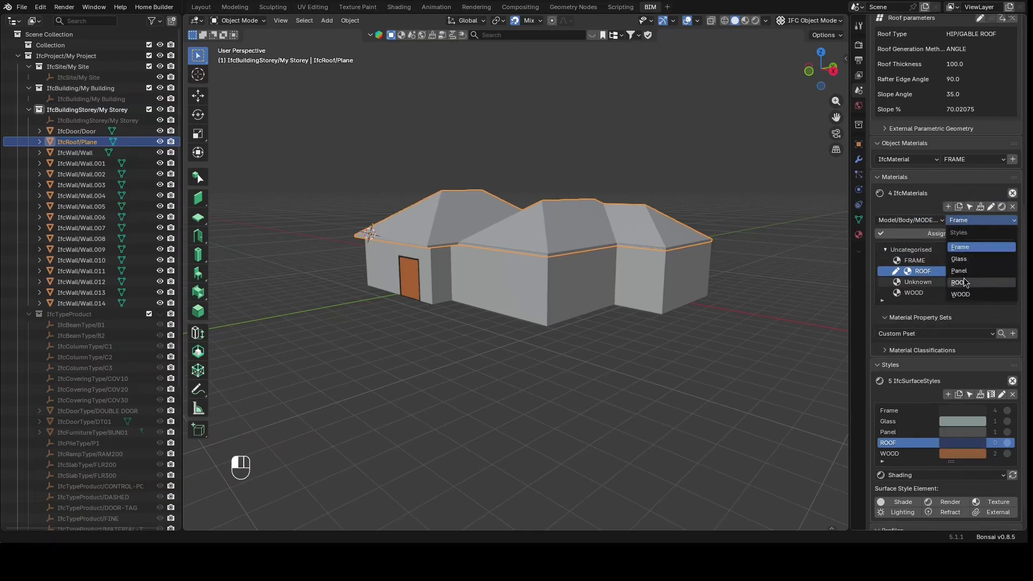
left_click(964, 280)
left_click(977, 234)
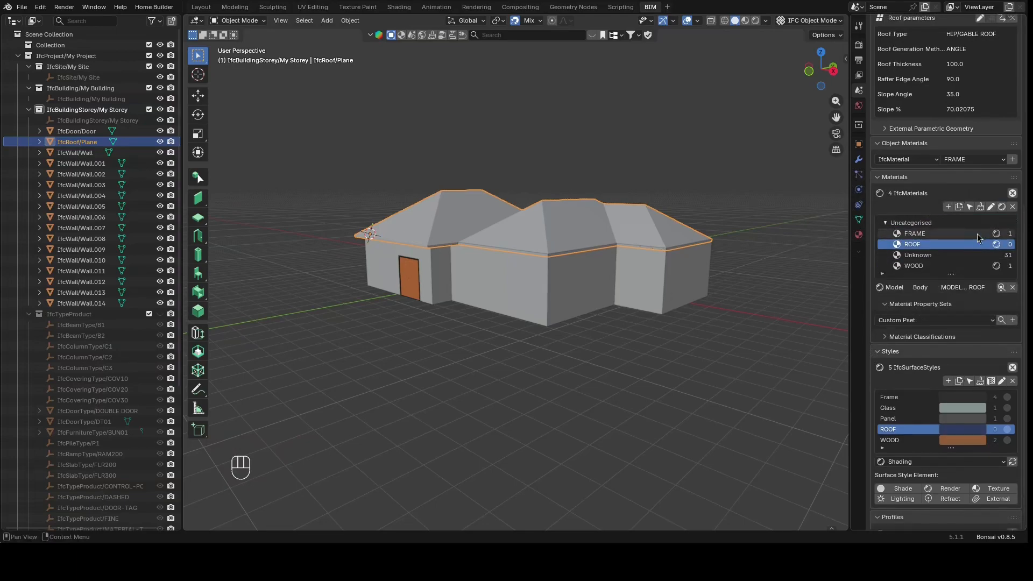
Open the roof's parameters for editing
scroll(925, 198, "up", 7)
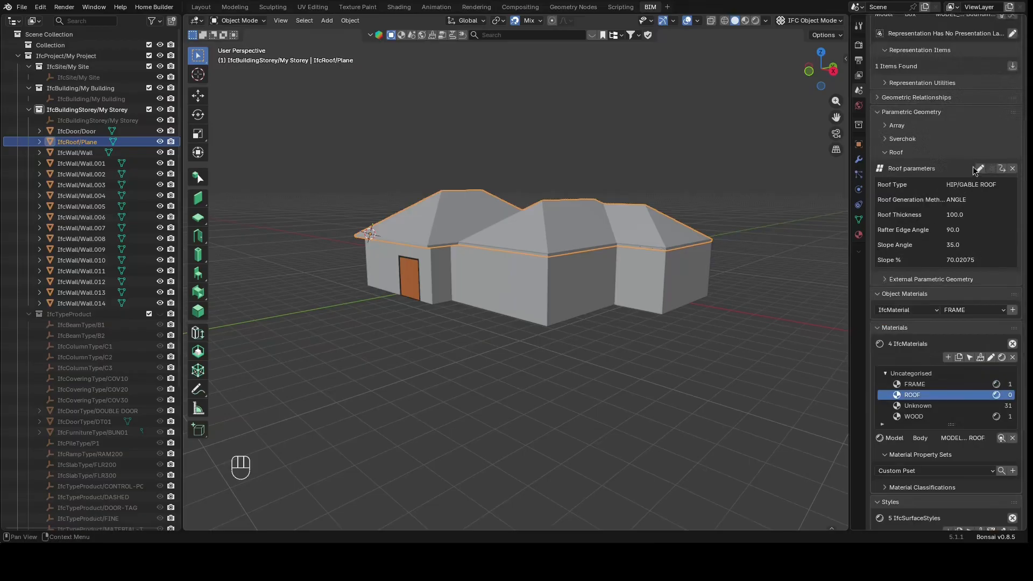
left_click(979, 170)
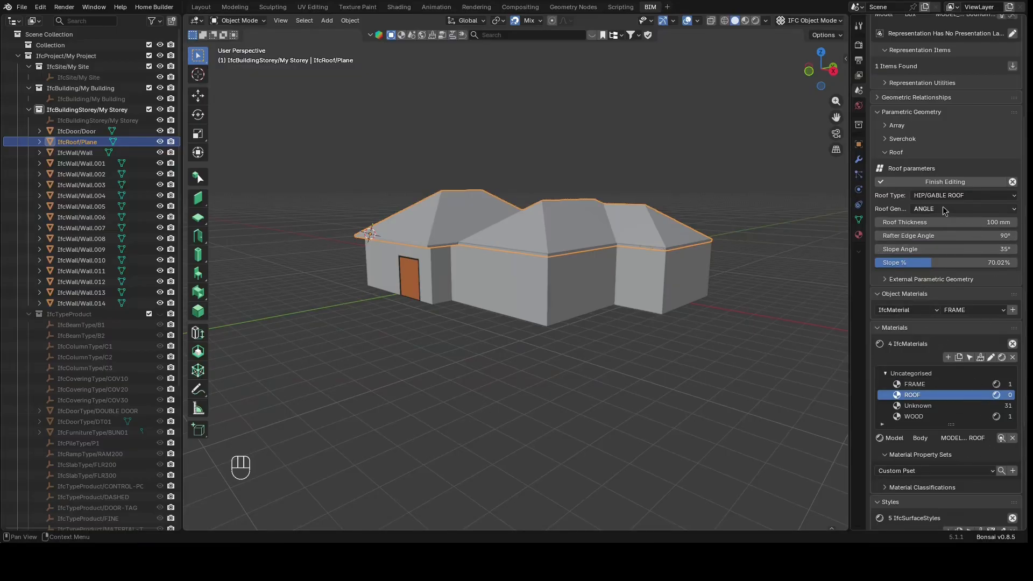
left_click(936, 283)
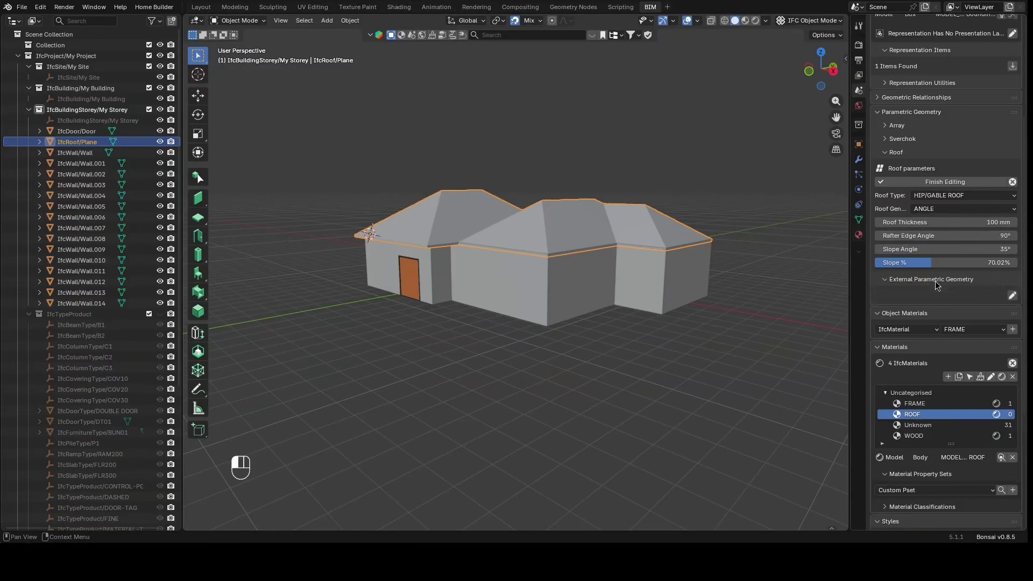
left_click(936, 283)
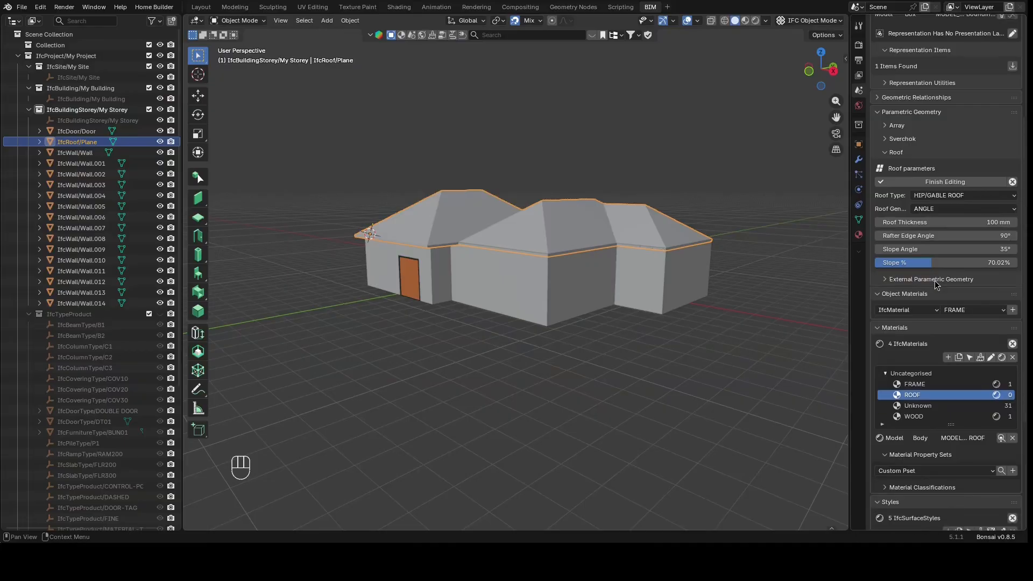
Assign the ROOF material to the roof object, then remove the assignment
left_click(963, 309)
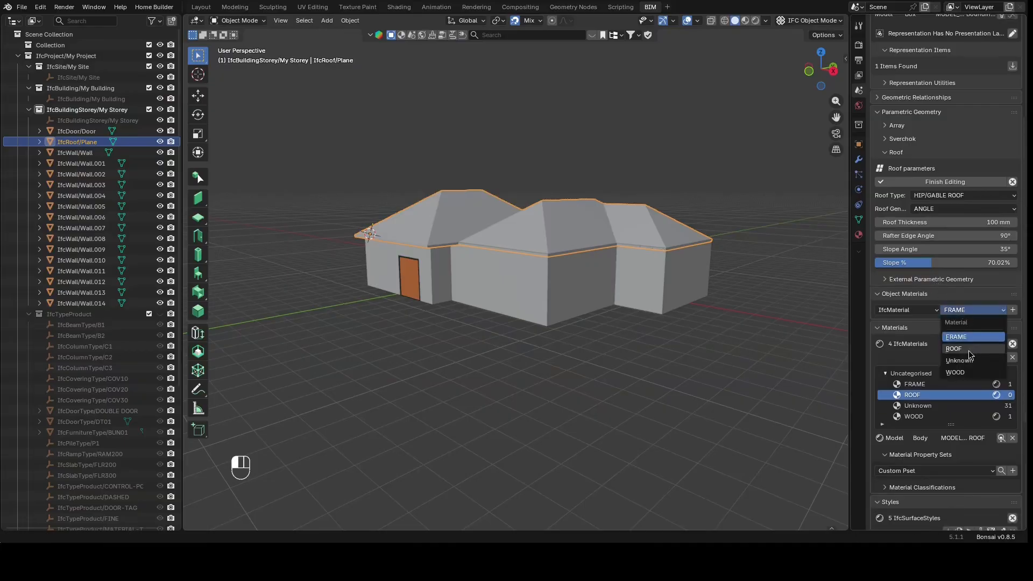
left_click(993, 330)
left_click(1012, 309)
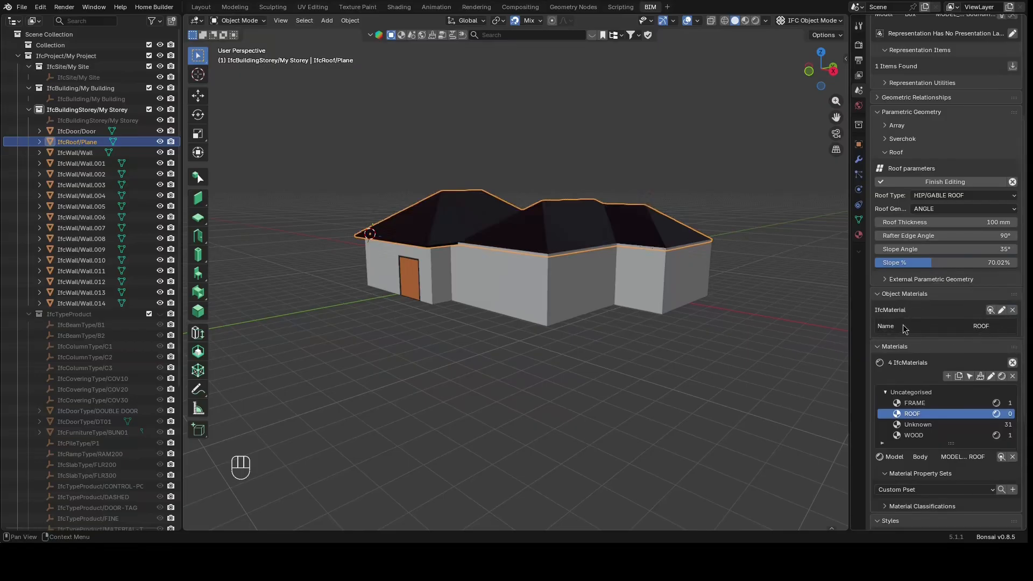
left_click(1013, 310)
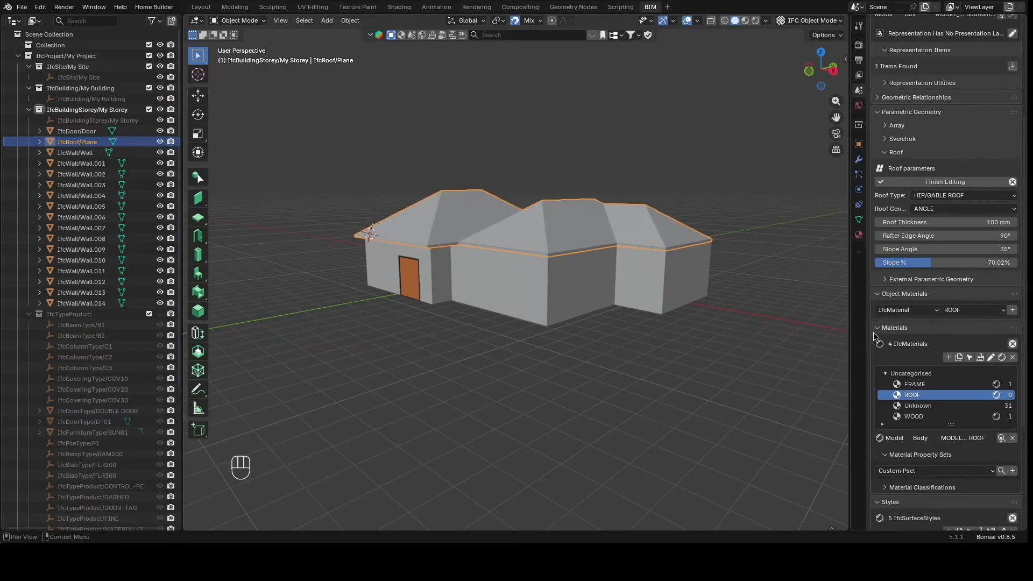
Try the WOOD material on the roof object and remove it again
left_click(947, 316)
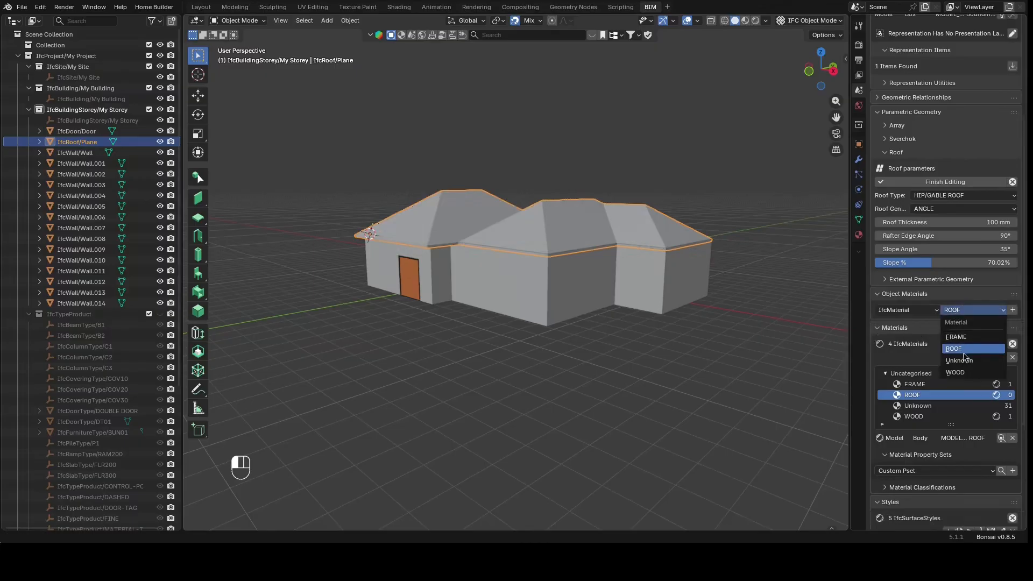
left_click(971, 369)
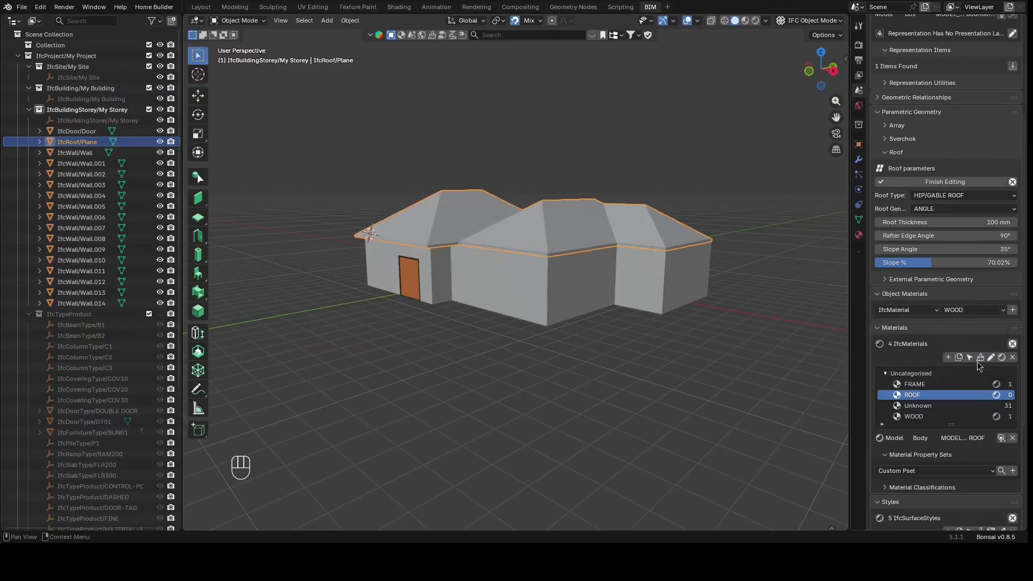
left_click(1013, 310)
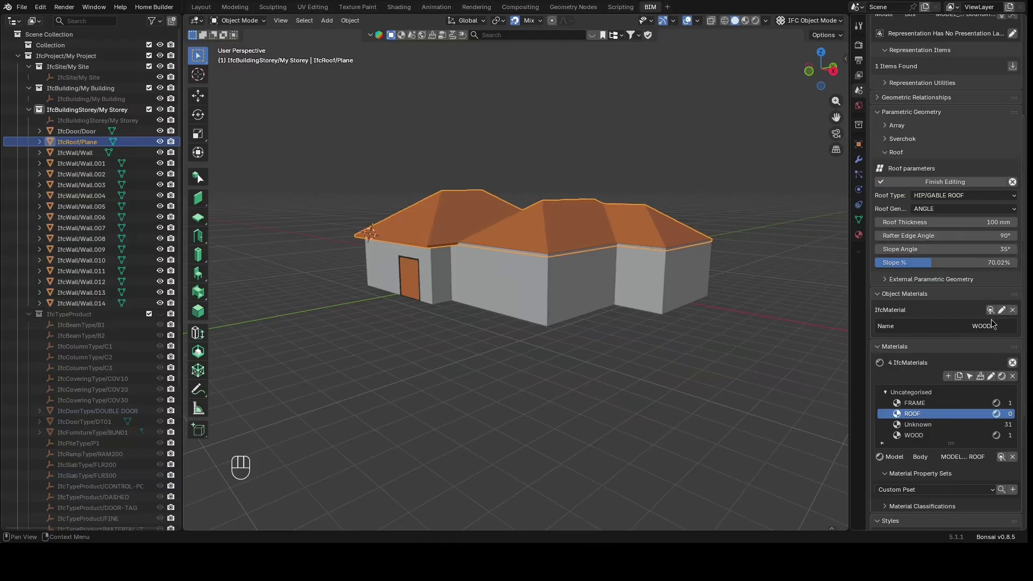
left_click(1012, 310)
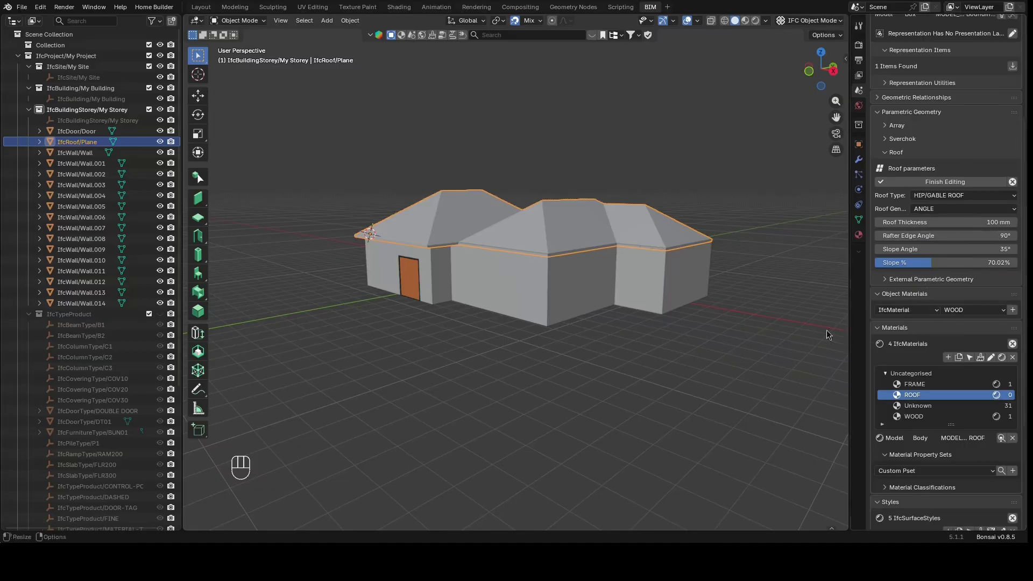
Assign the ROOF material to the roof object
left_click(969, 311)
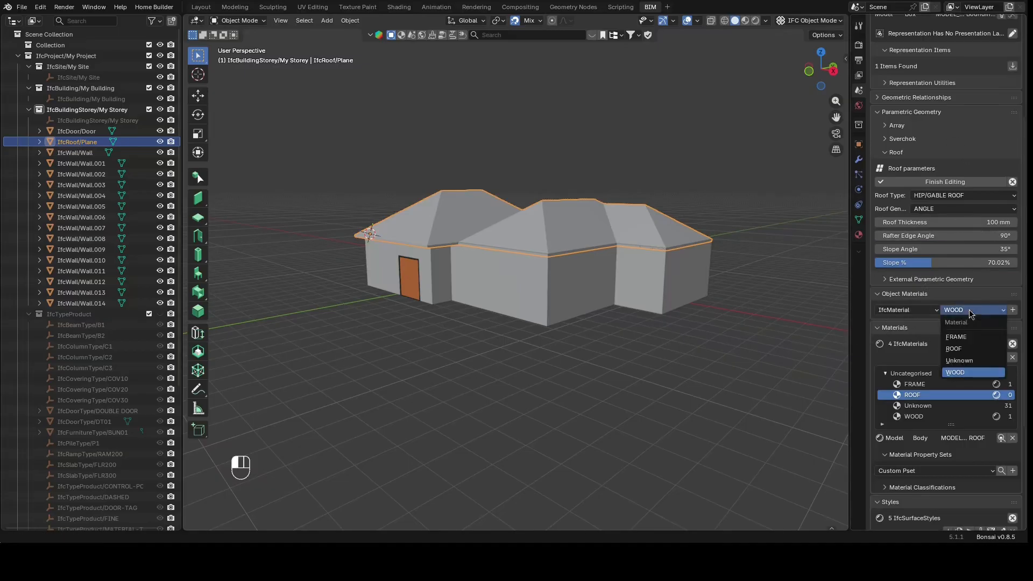
left_click(968, 349)
left_click(1012, 310)
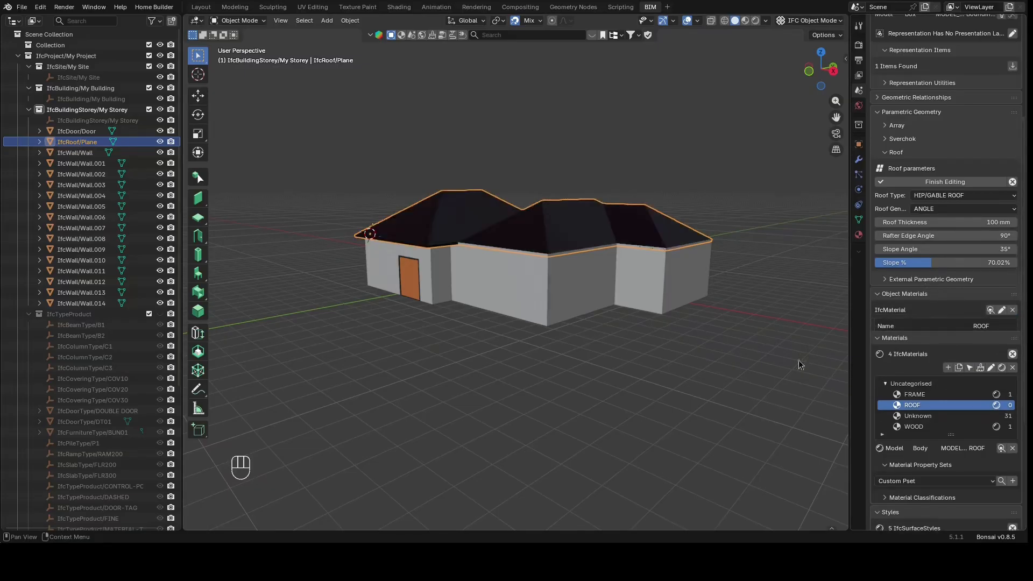
Deselect the roof and inspect the building and its hip roof from several angles
left_click(695, 351)
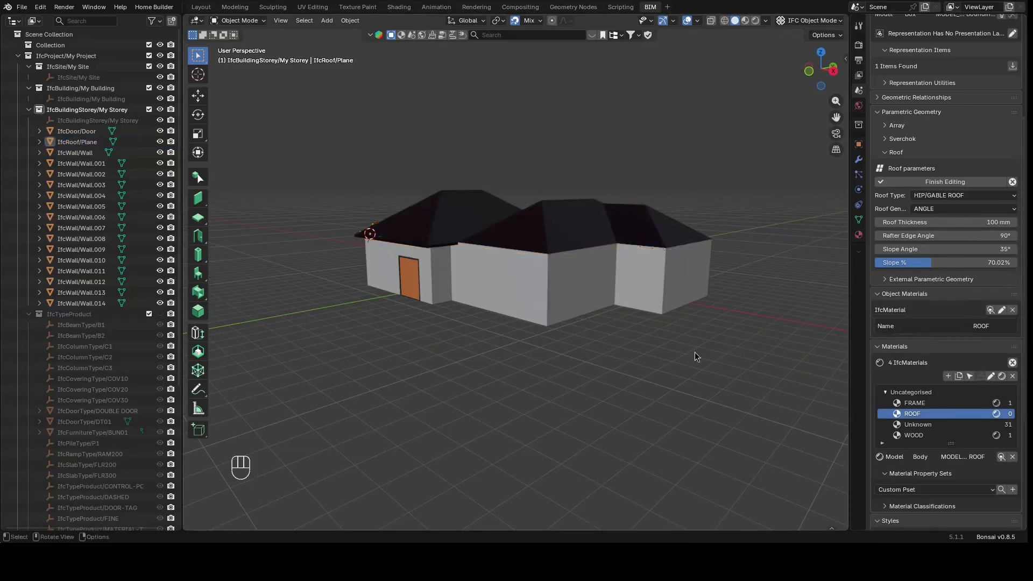
scroll(693, 358, "down", 4)
scroll(733, 275, "up", 6)
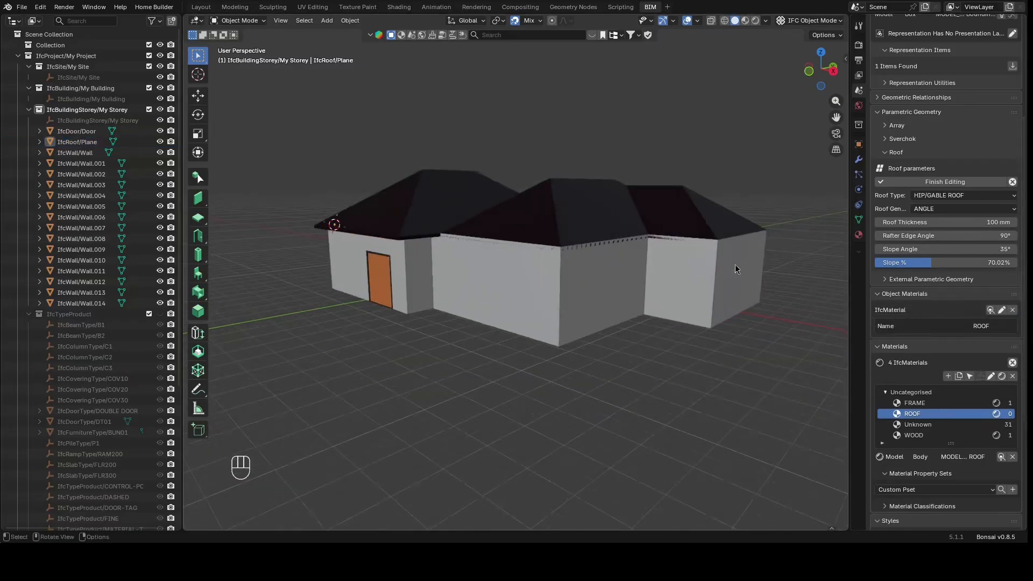
left_click_drag(821, 86, 873, 86)
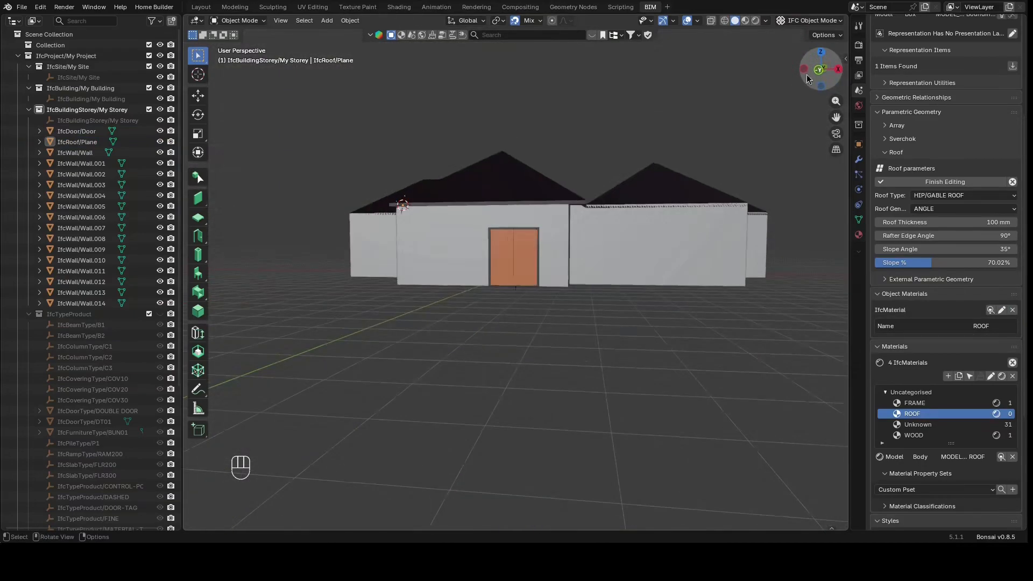
scroll(579, 118, "up", 4)
scroll(581, 115, "up", 1)
scroll(624, 111, "down", 5)
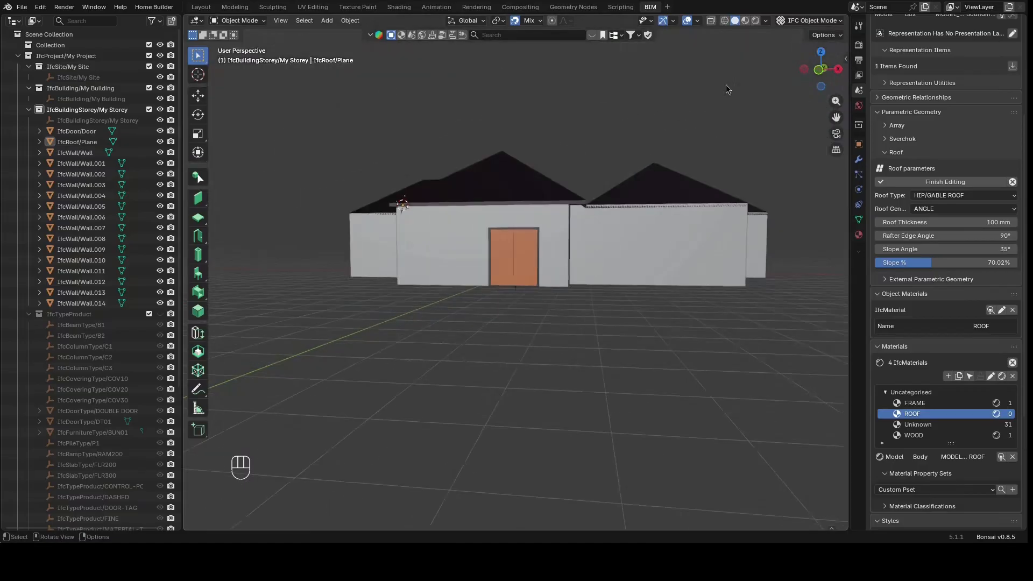
left_click_drag(832, 75, 827, 75)
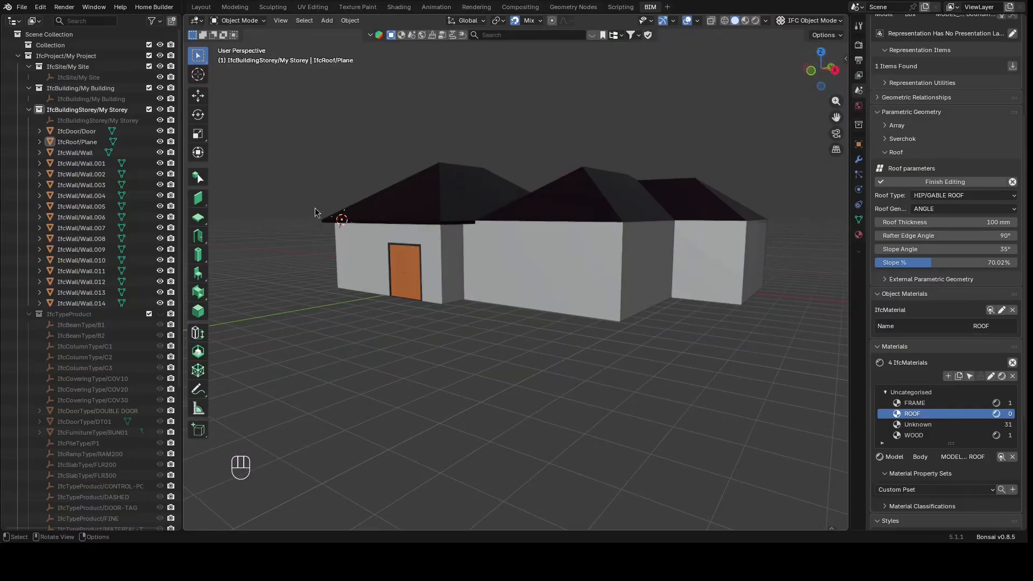
scroll(356, 160, "down", 5)
scroll(454, 260, "up", 5)
scroll(455, 260, "up", 2)
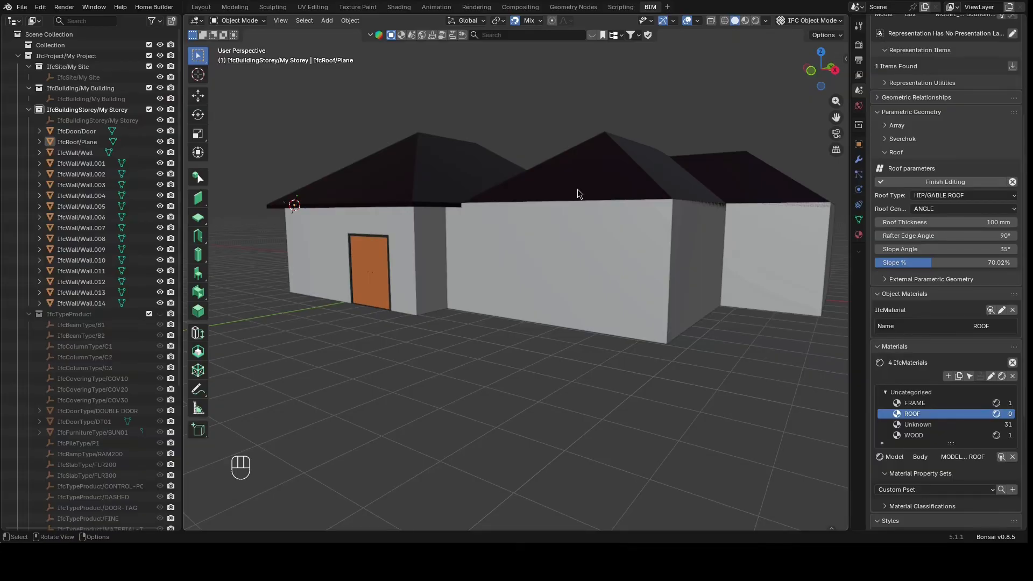
scroll(577, 189, "down", 3)
scroll(588, 205, "up", 1)
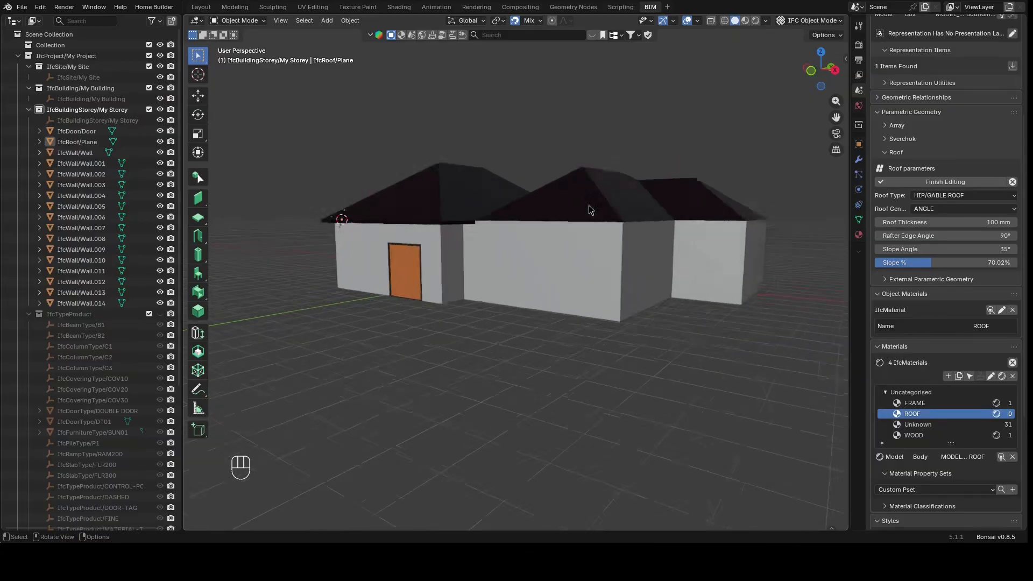
scroll(588, 205, "up", 1)
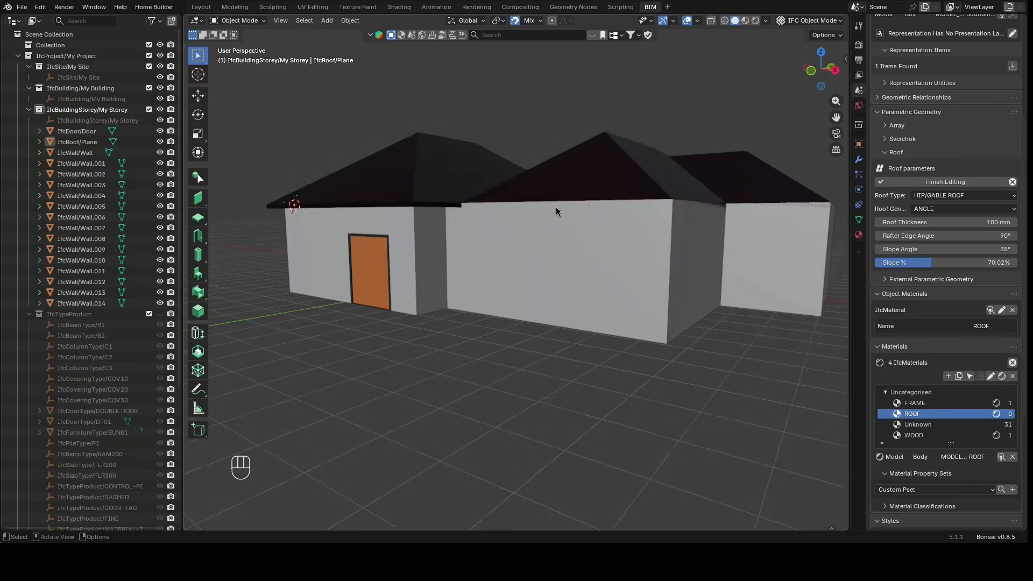